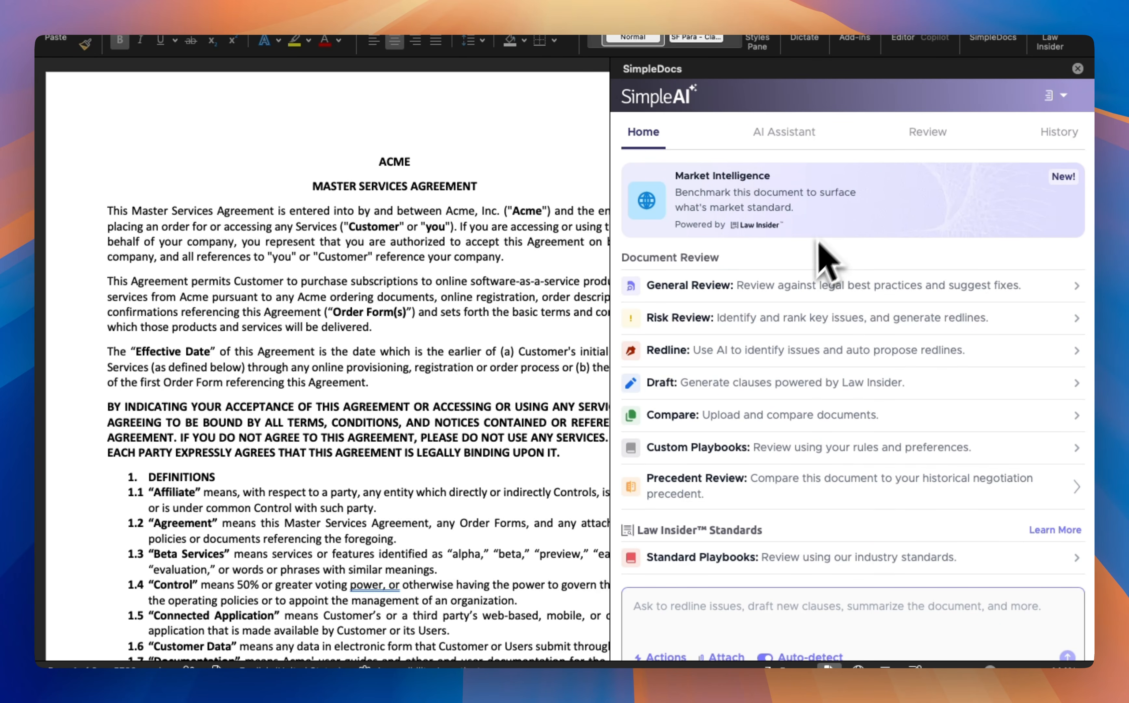
- Look through the document review and Law Insider Standards tools offered on the SimpleAI home page
{"action": "scroll", "coordinate": [824, 251], "scroll_direction": "down", "scroll_amount": 3}
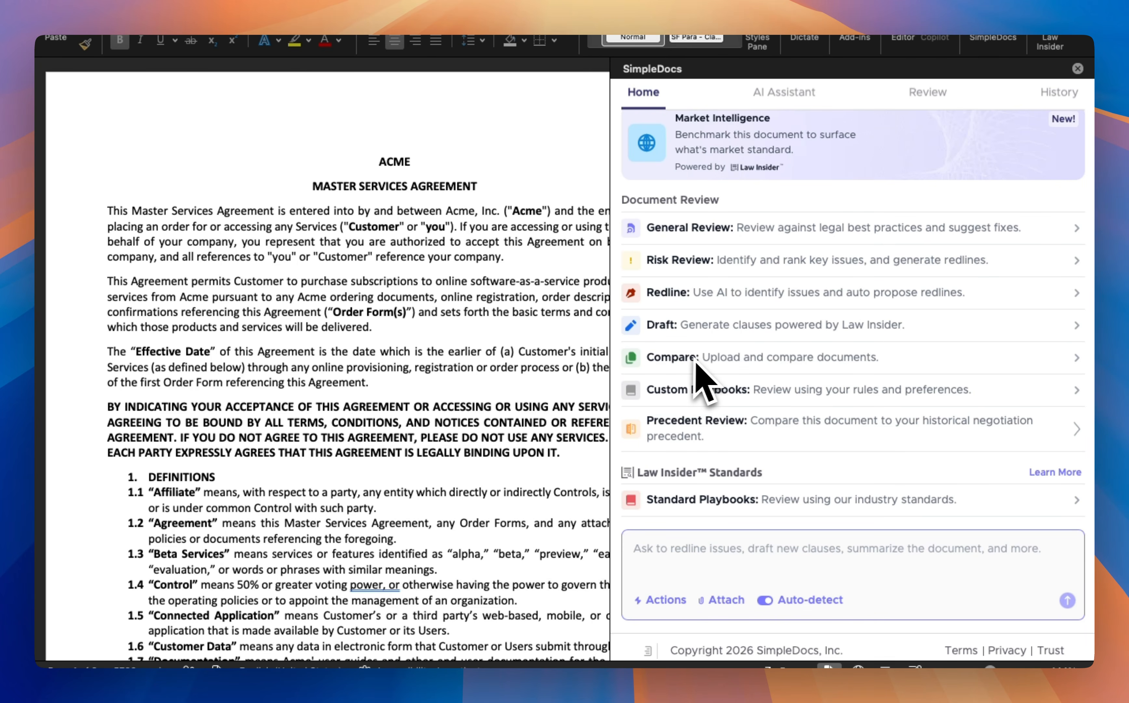
{"action": "scroll", "coordinate": [692, 374], "scroll_direction": "down", "scroll_amount": 1}
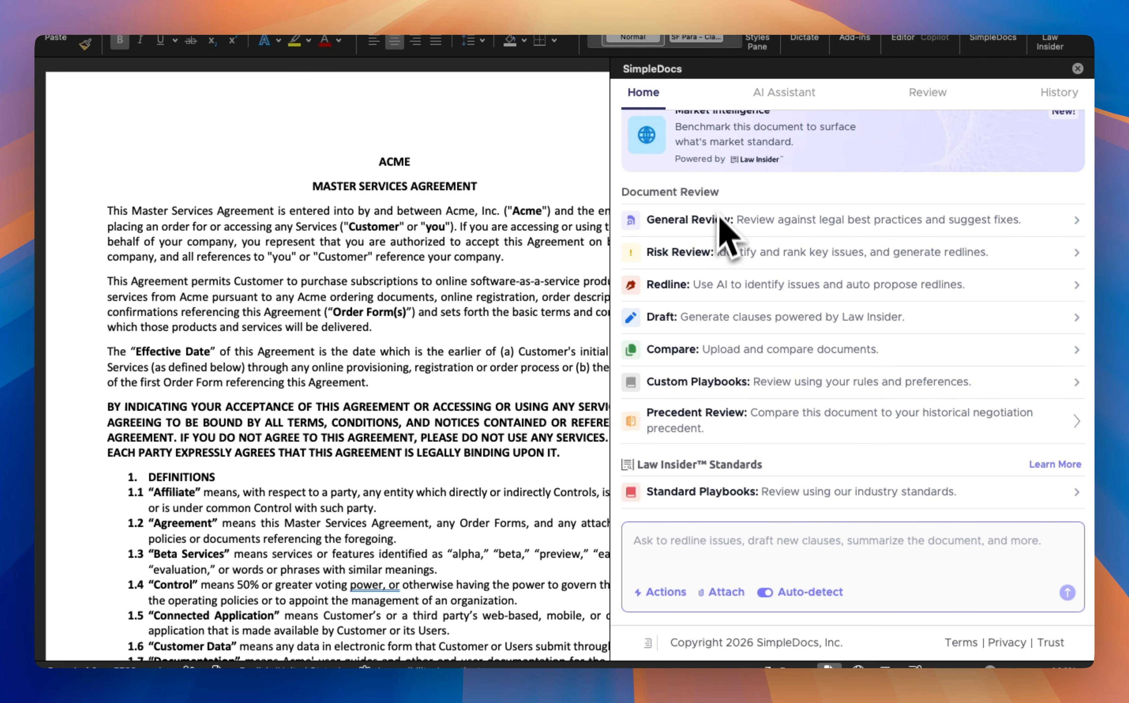
{"action": "scroll", "coordinate": [725, 177], "scroll_direction": "up", "scroll_amount": 2}
{"action": "scroll", "coordinate": [719, 137], "scroll_direction": "up", "scroll_amount": 1}
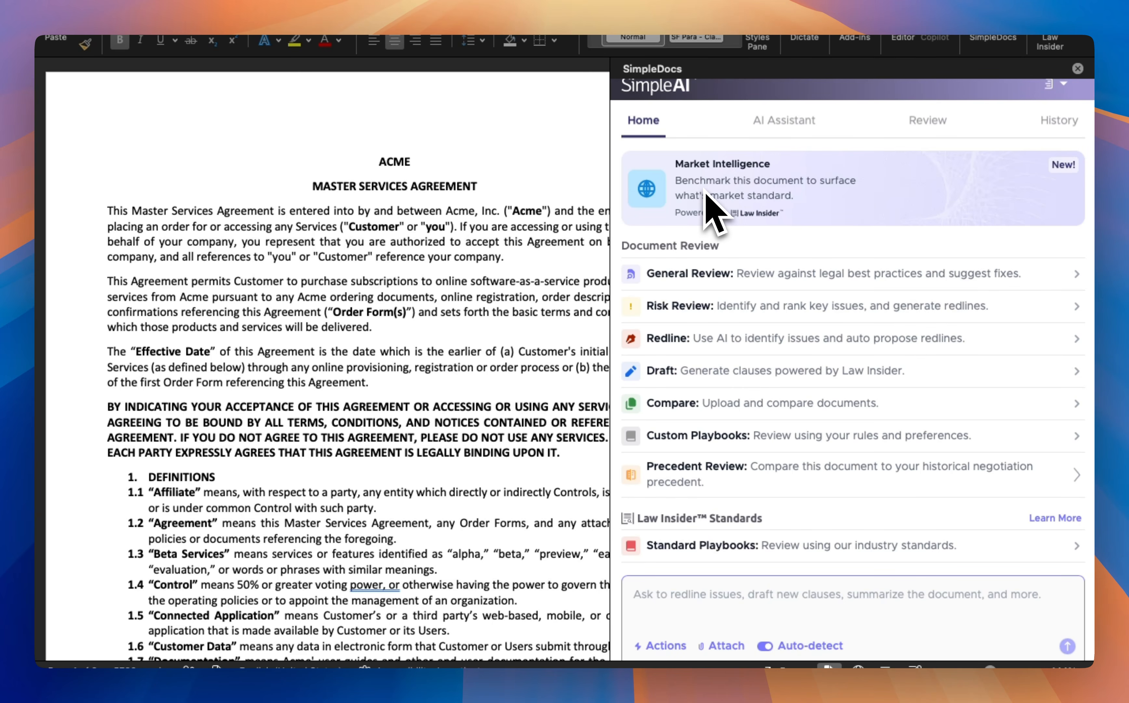
{"action": "scroll", "coordinate": [712, 209], "scroll_direction": "down", "scroll_amount": 2}
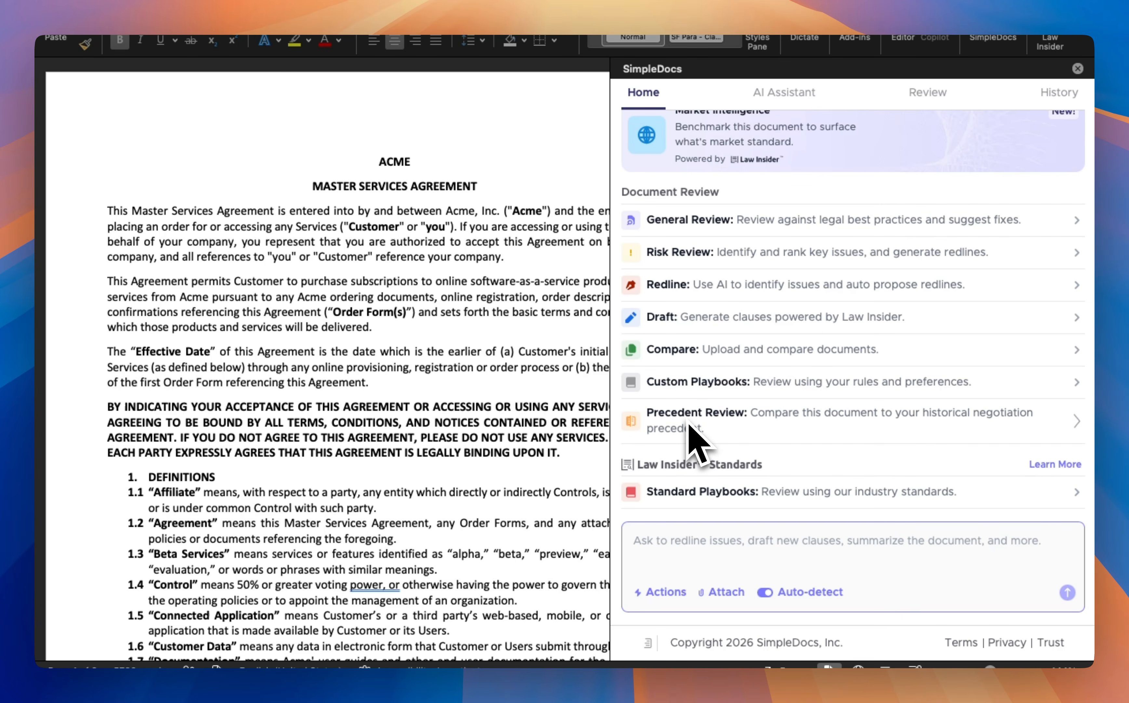
{"action": "scroll", "coordinate": [695, 442], "scroll_direction": "up", "scroll_amount": 3}
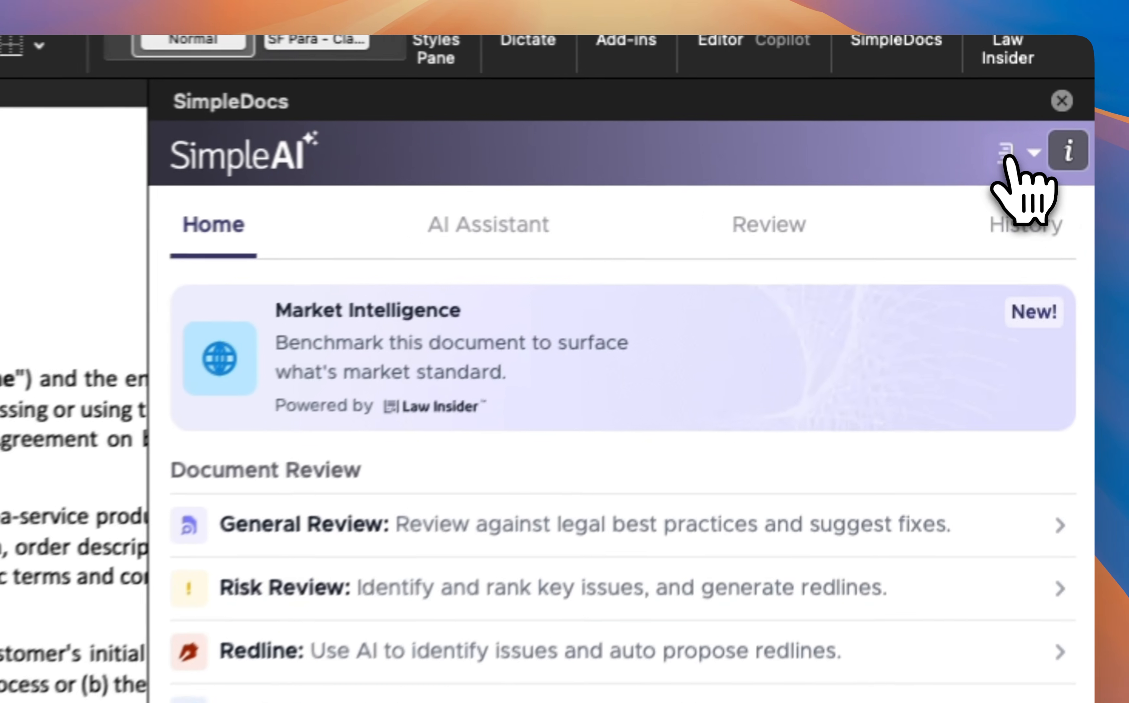
- Open the SimpleAI settings and review the Company Context, User Context and AI Memory sections
{"action": "left_click", "coordinate": [1050, 98]}
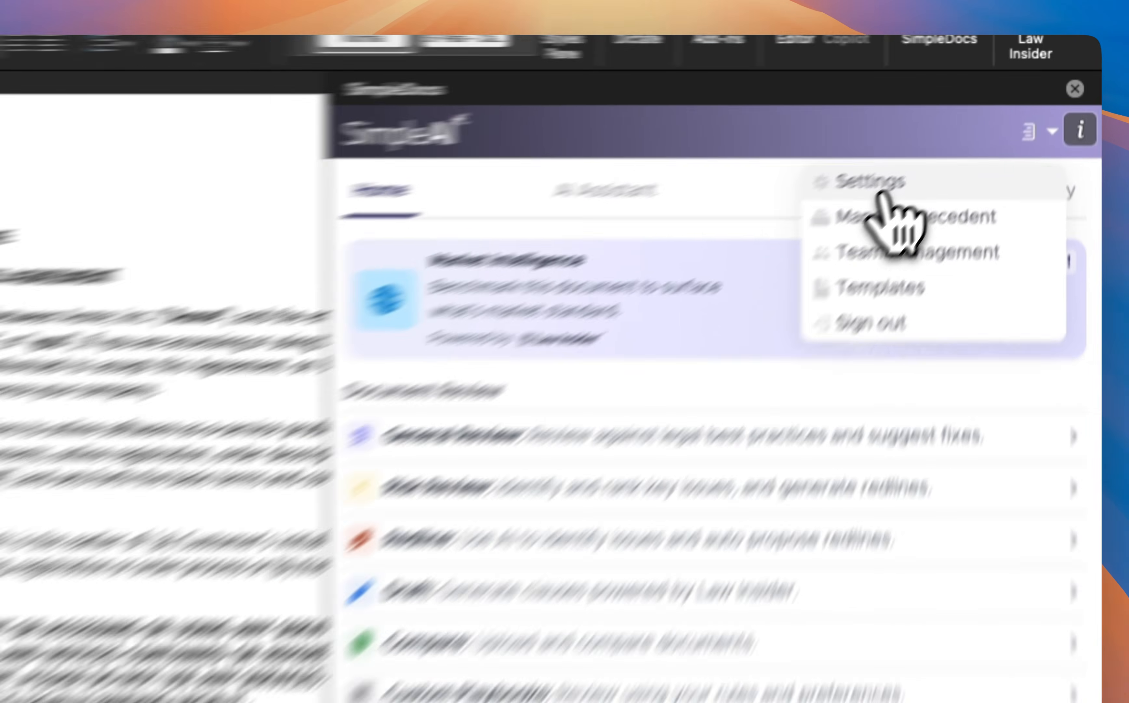
{"action": "left_click", "coordinate": [951, 126]}
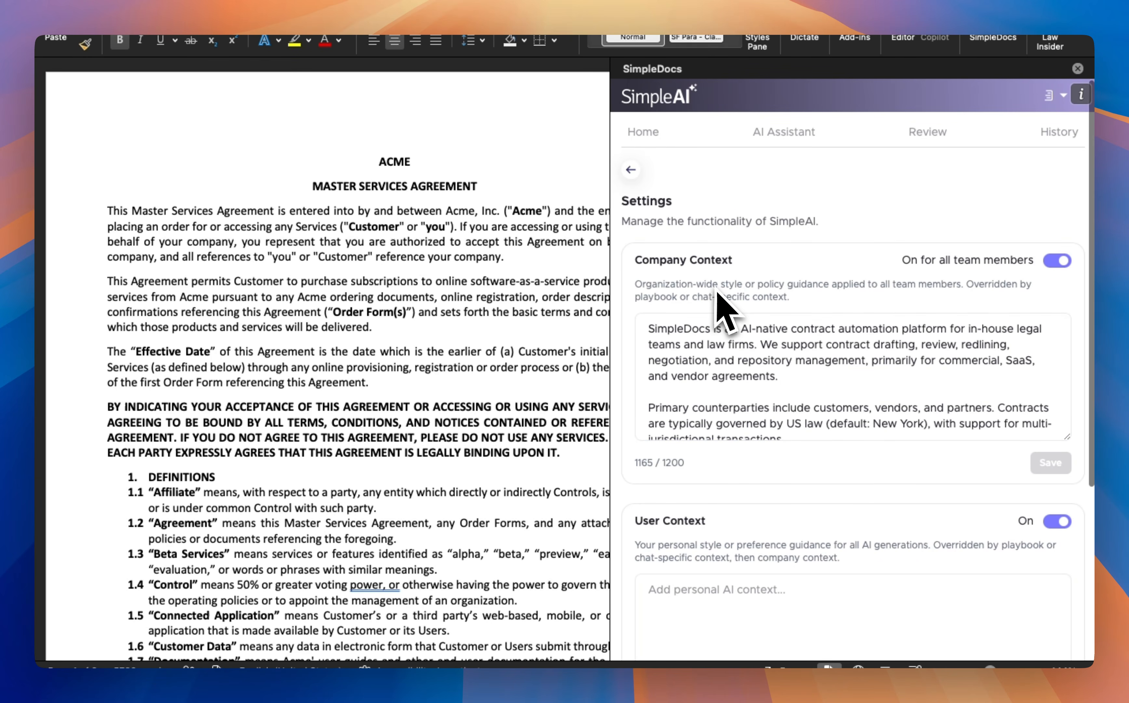
{"action": "scroll", "coordinate": [719, 303], "scroll_direction": "down", "scroll_amount": 5}
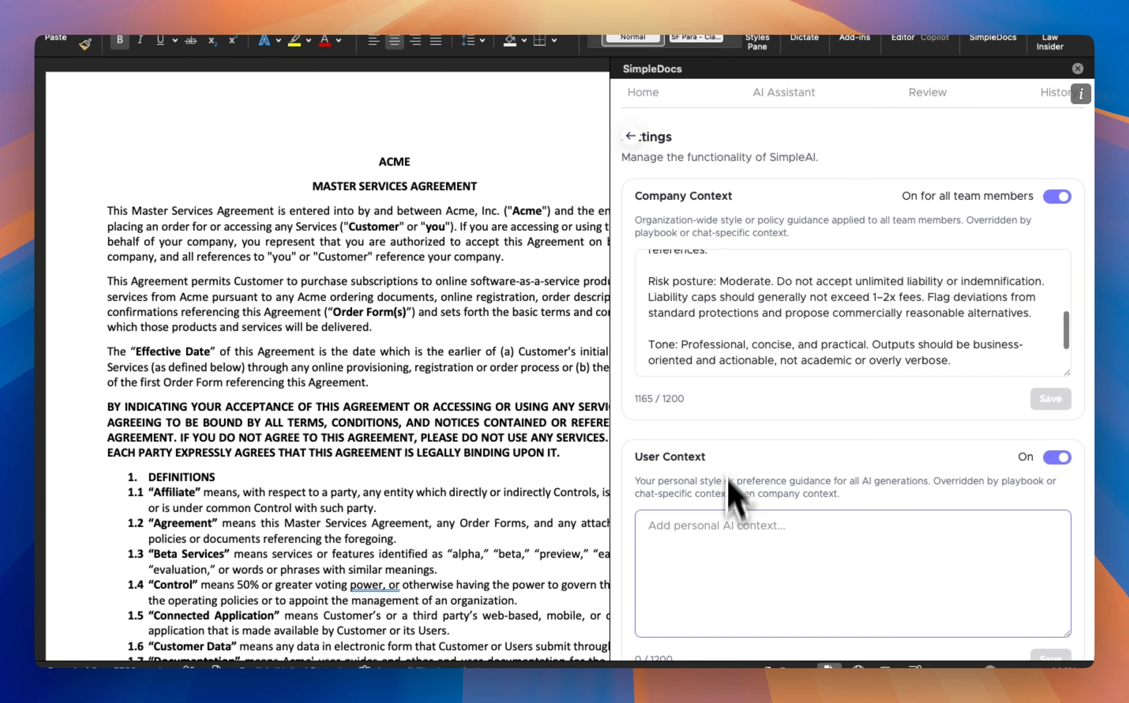
{"action": "scroll", "coordinate": [734, 511], "scroll_direction": "down", "scroll_amount": 5}
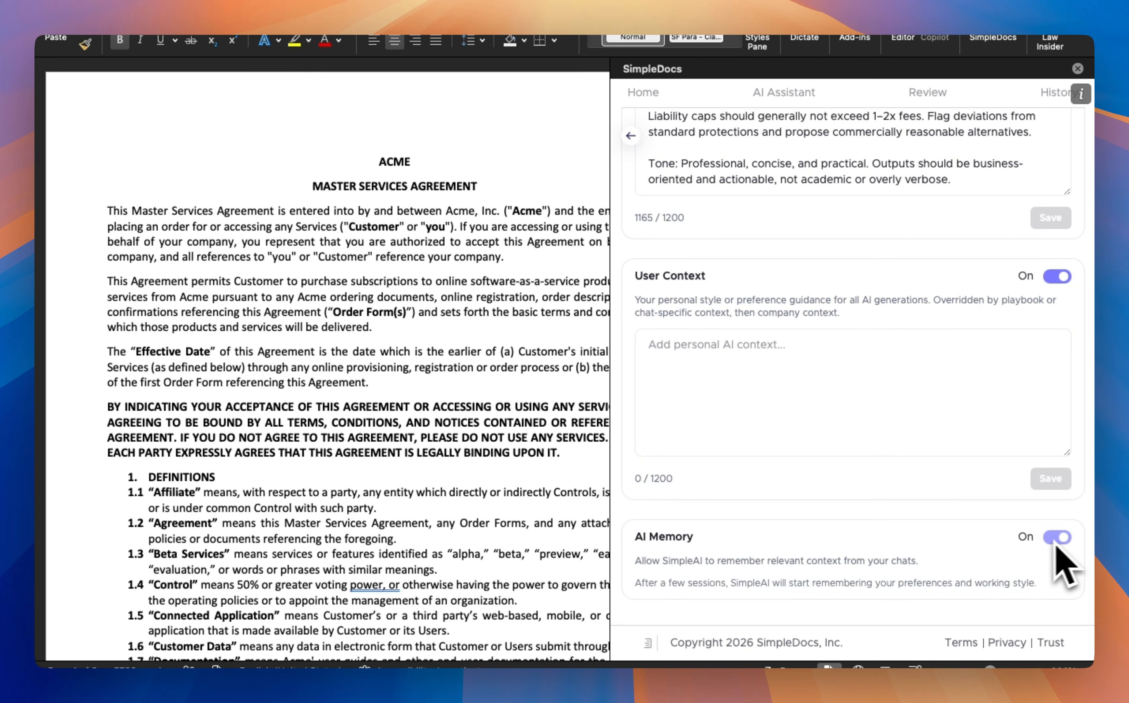
{"action": "scroll", "coordinate": [857, 563], "scroll_direction": "up", "scroll_amount": 5}
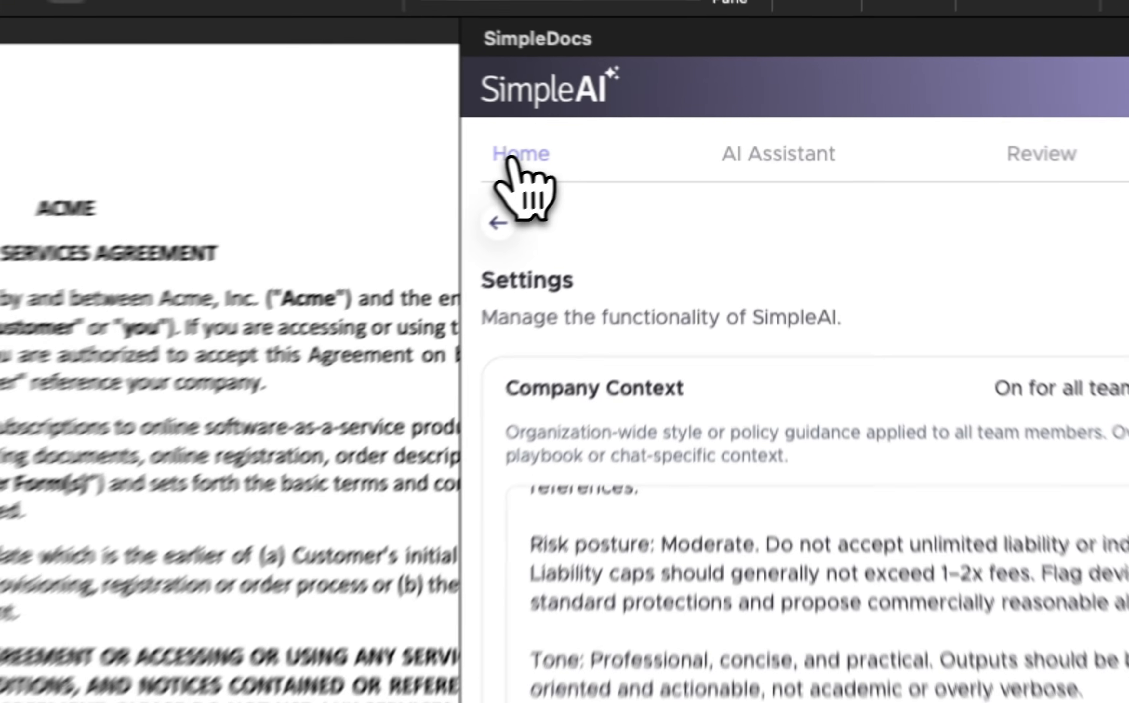
- Return to the SimpleAI home page and start a new Market Intelligence benchmark for this agreement
{"action": "left_click", "coordinate": [643, 133]}
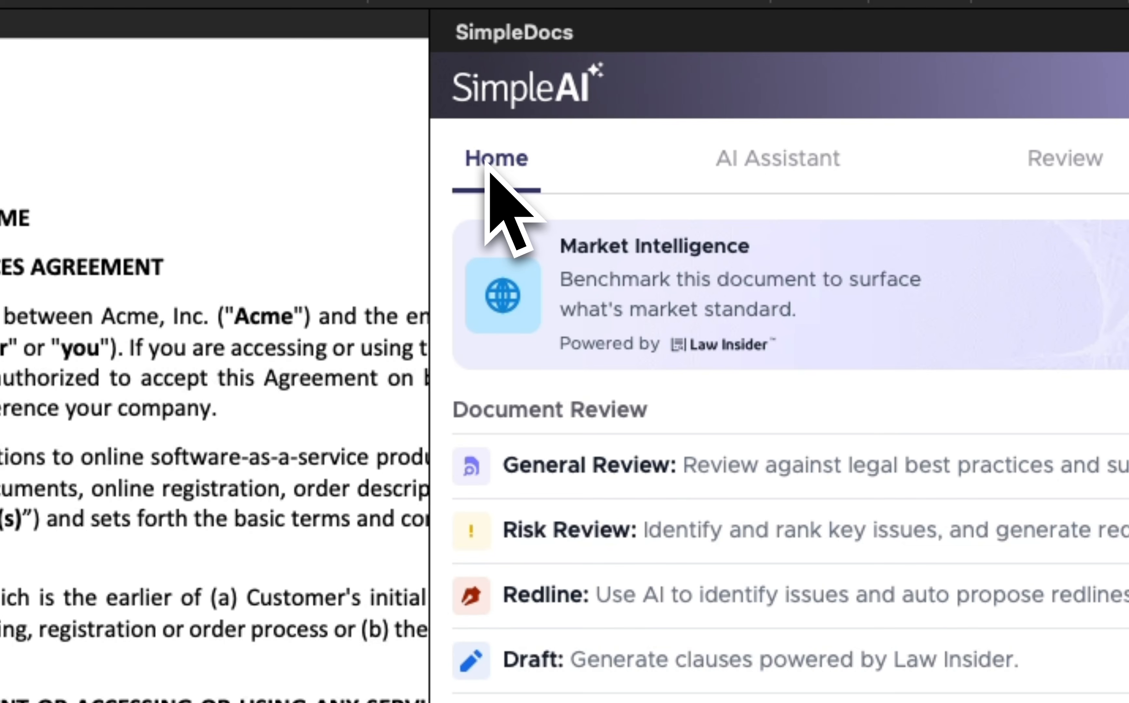
{"action": "left_click", "coordinate": [645, 255]}
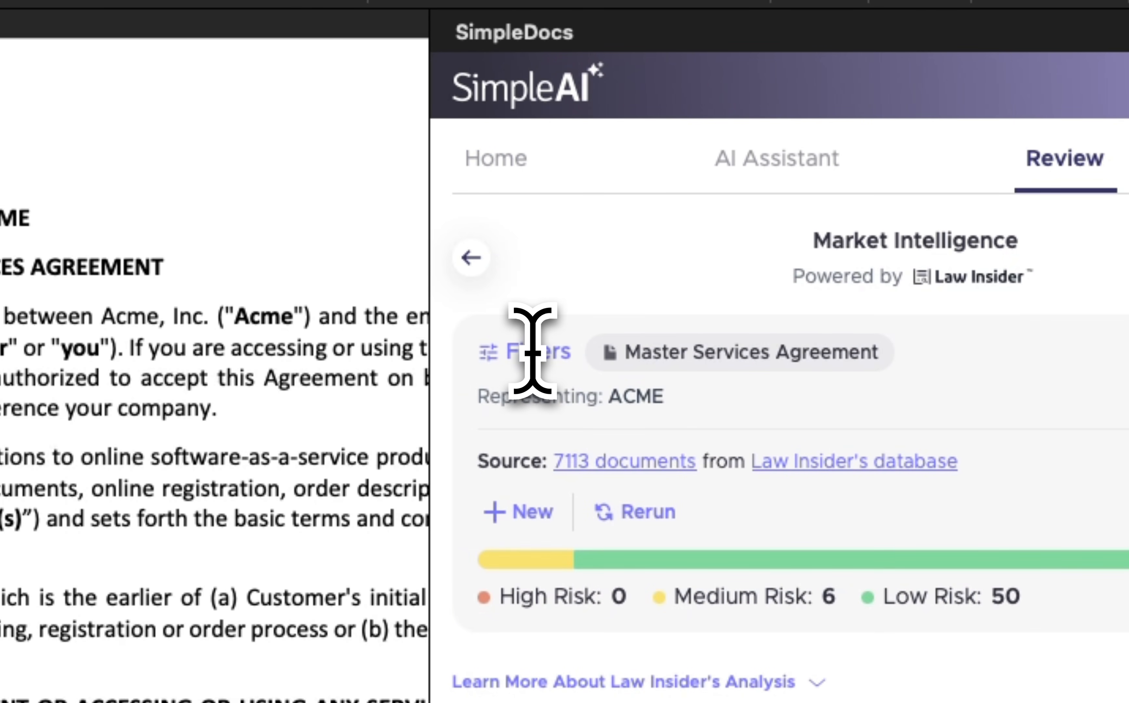
{"action": "left_click", "coordinate": [516, 511]}
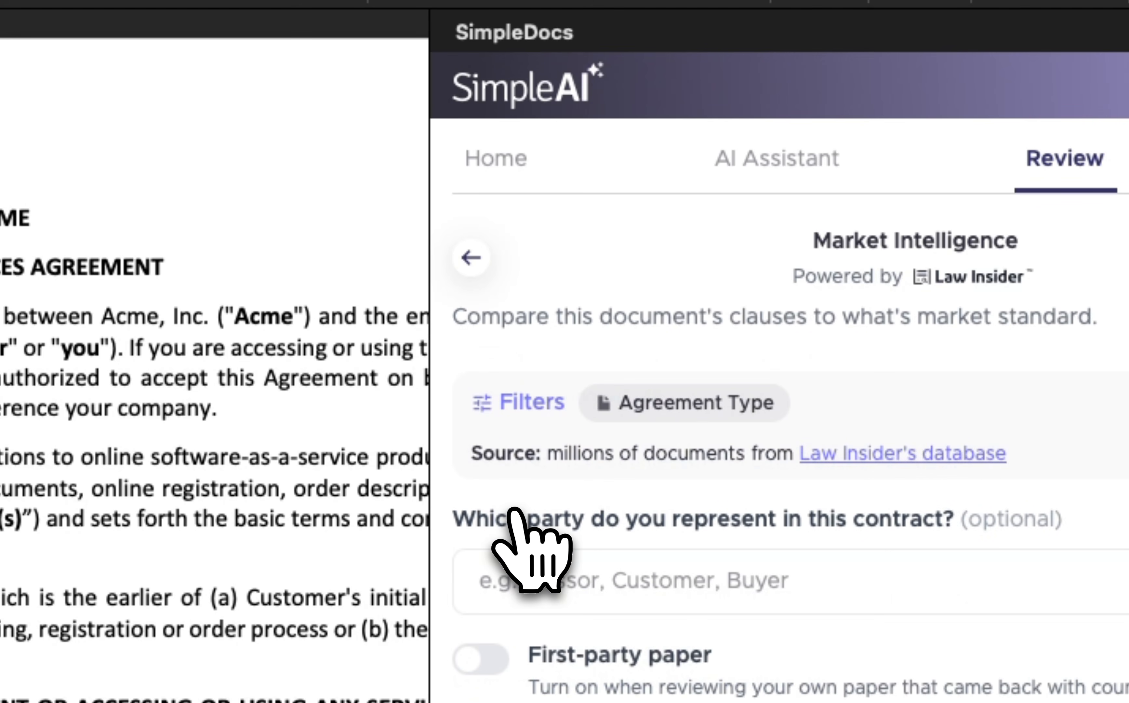
- Filter the comparison documents by the agreement type Master Services Agreement
{"action": "left_click", "coordinate": [527, 404]}
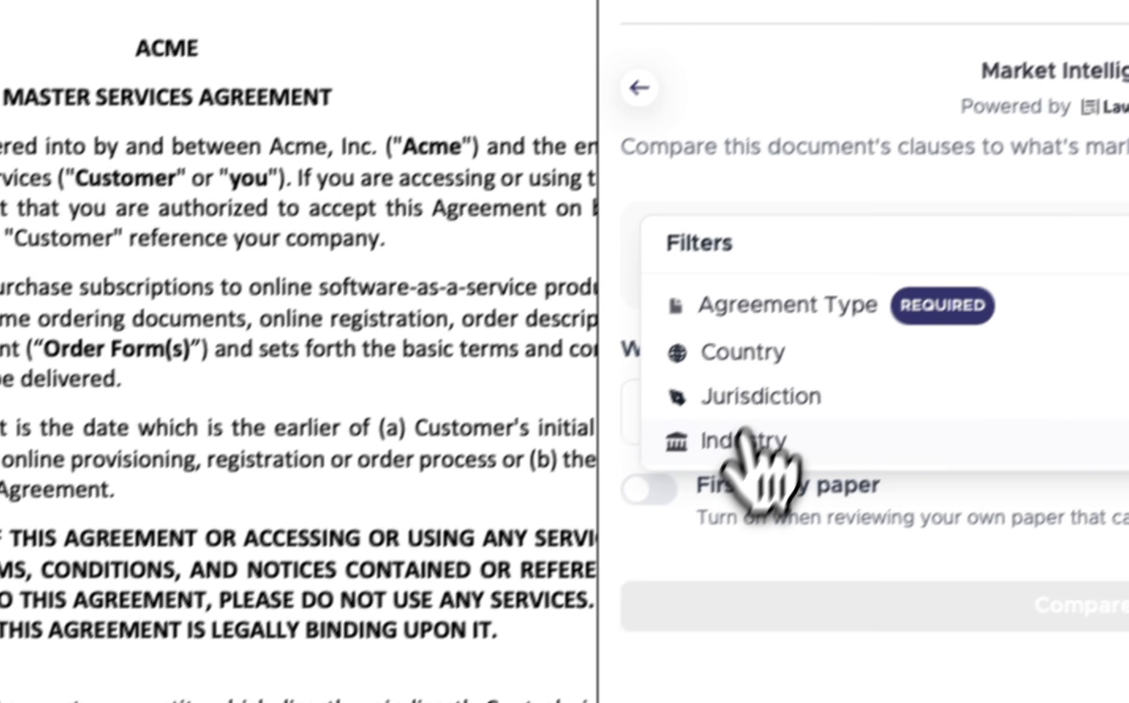
{"action": "left_click", "coordinate": [771, 311]}
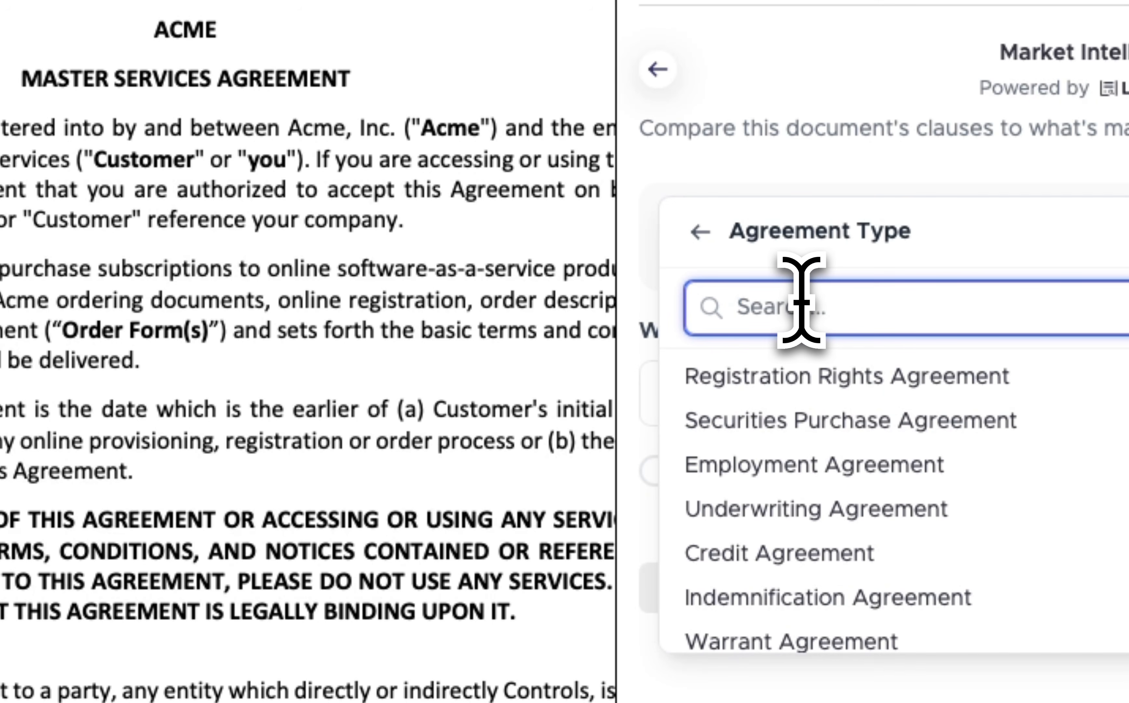
{"action": "type", "text": "Master"}
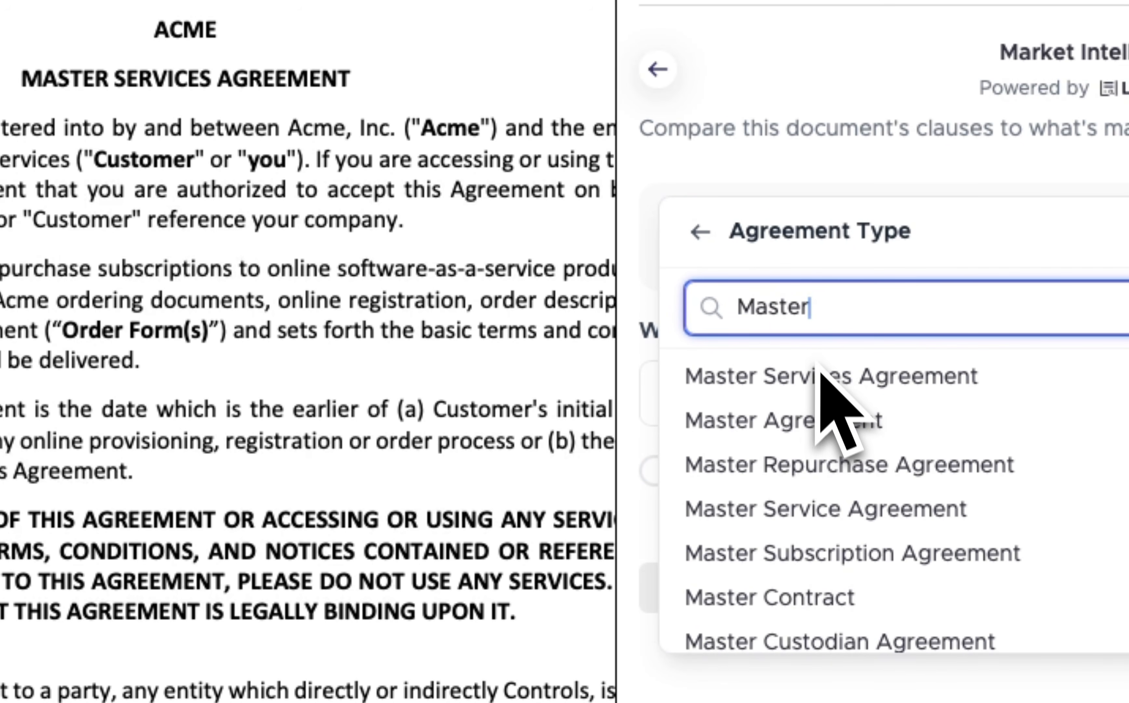
{"action": "left_click", "coordinate": [762, 376]}
- Enter ACME as the represented party and turn on the First-party paper option
{"action": "scroll", "coordinate": [334, 372], "scroll_direction": "down", "scroll_amount": 10}
{"action": "scroll", "coordinate": [304, 341], "scroll_direction": "down", "scroll_amount": 5}
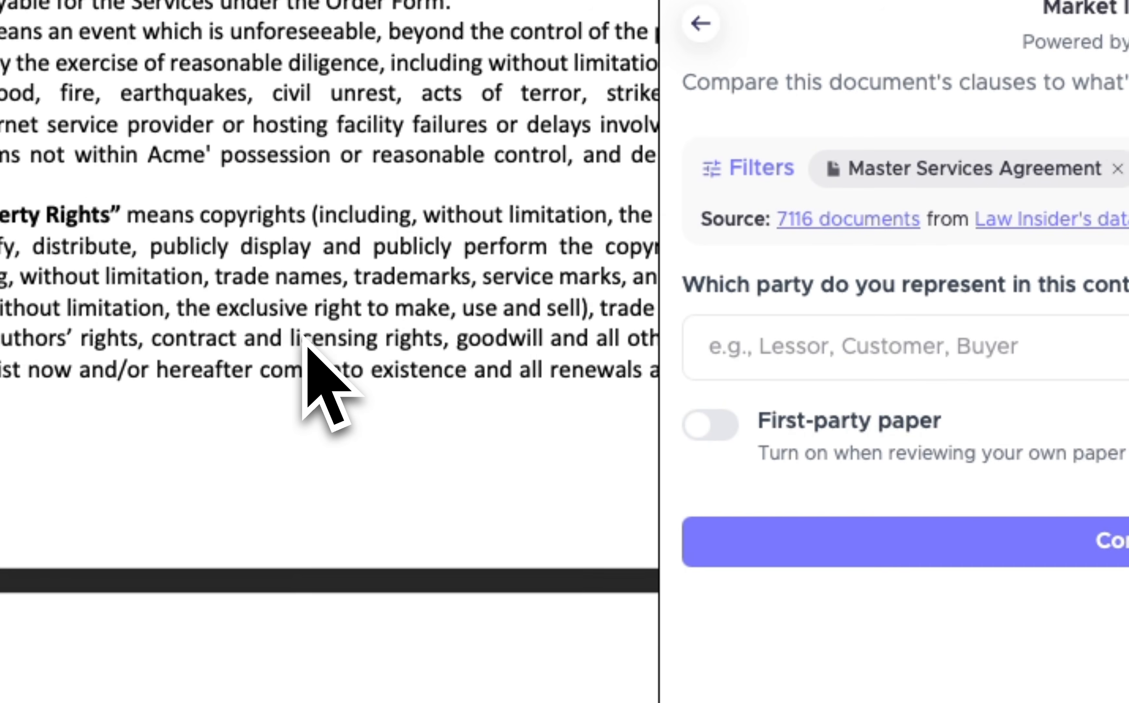
{"action": "scroll", "coordinate": [304, 340], "scroll_direction": "up", "scroll_amount": 15}
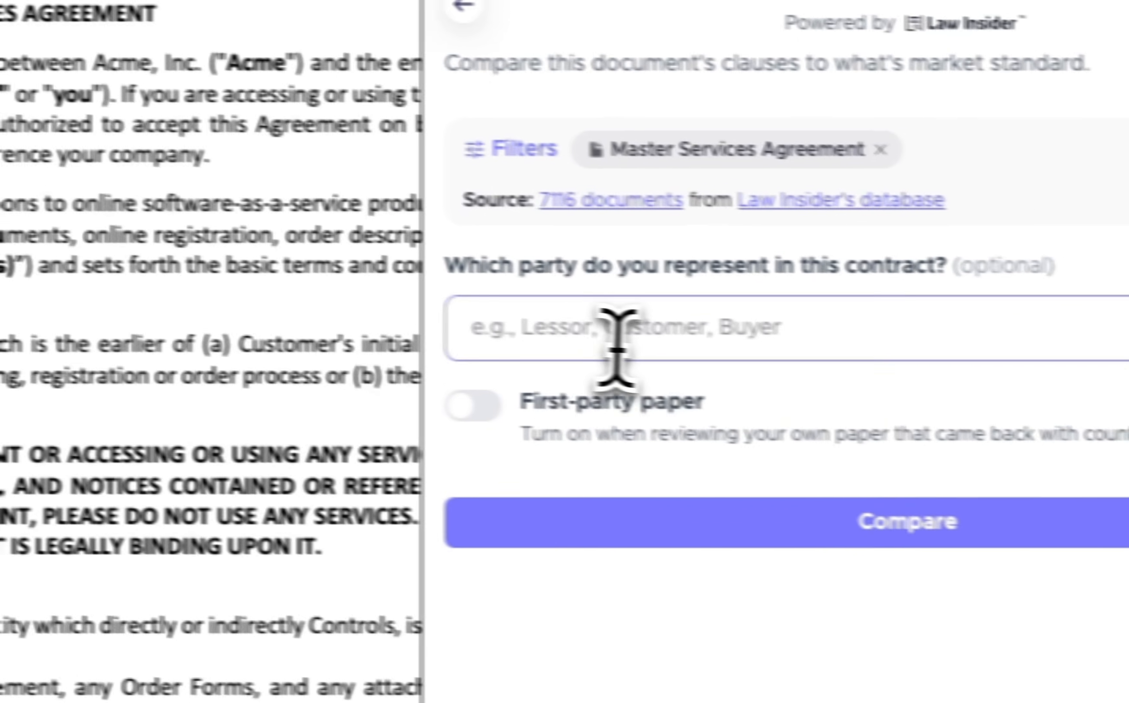
{"action": "left_click", "coordinate": [616, 348]}
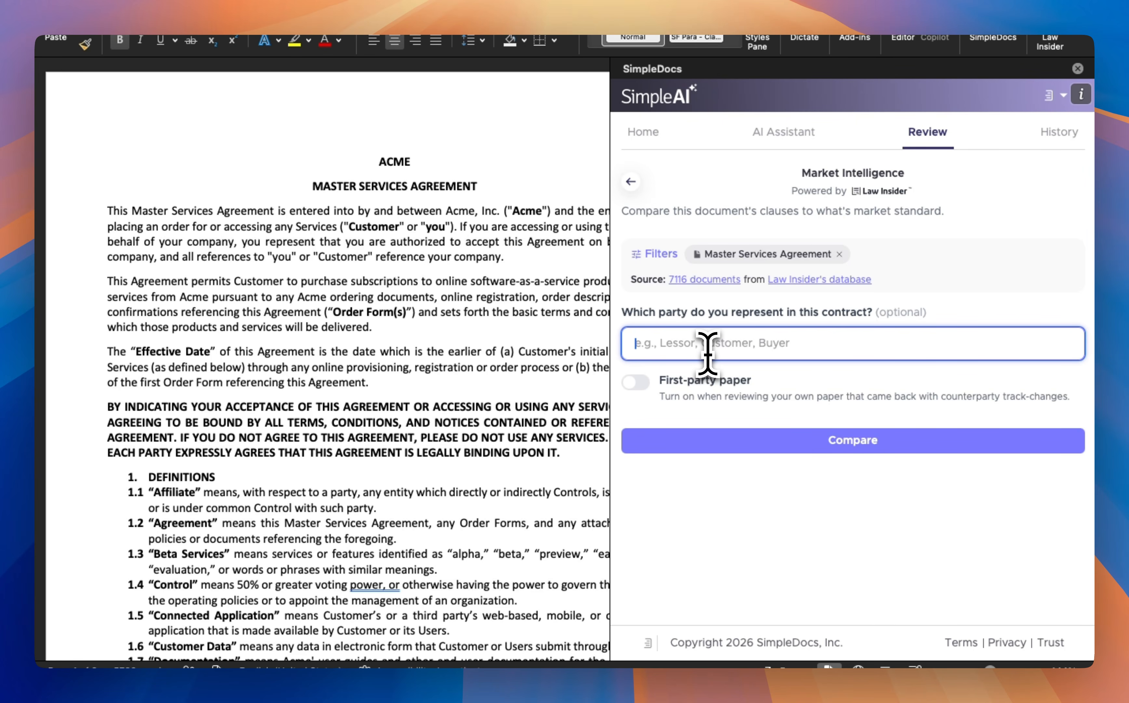
{"action": "type", "text": "ACEM"}
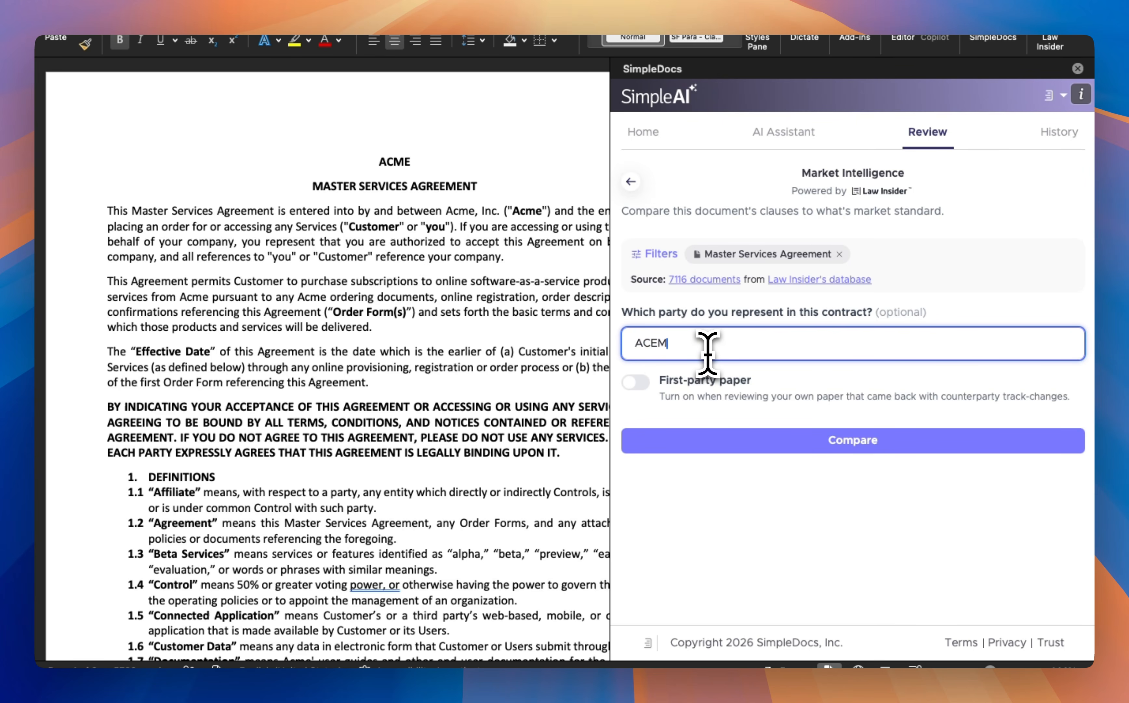
{"action": "key", "text": "BackSpace"}
{"action": "key", "text": "BackSpace"}
{"action": "type", "text": "ME"}
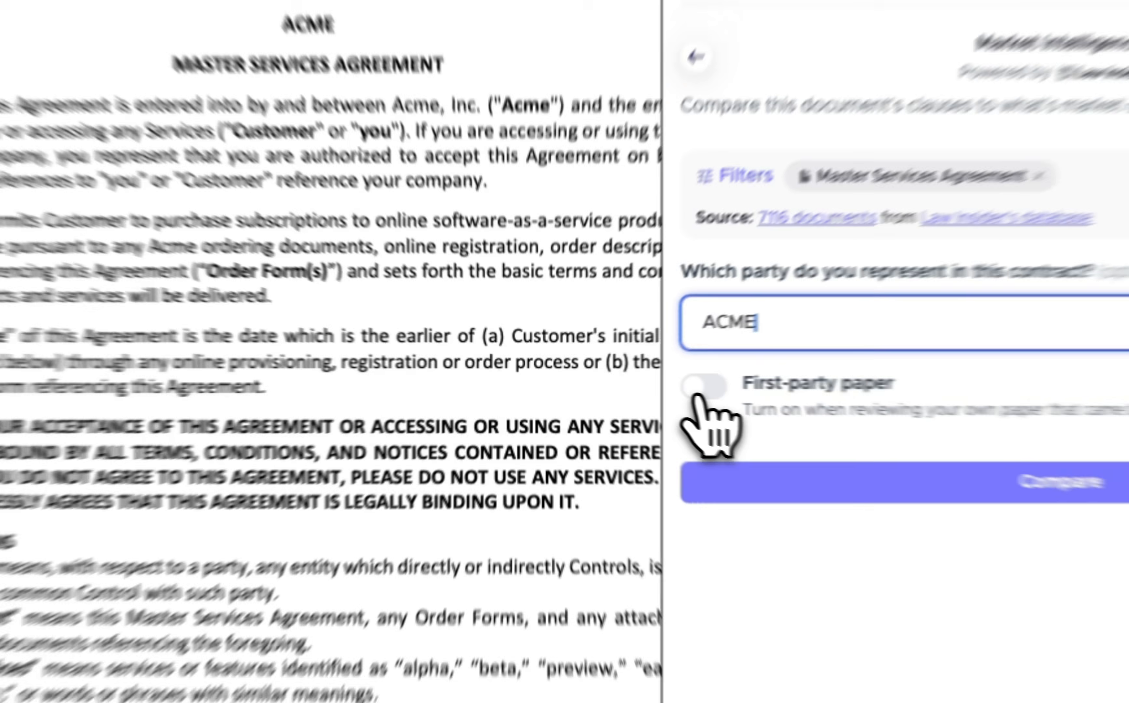
{"action": "left_click", "coordinate": [643, 382]}
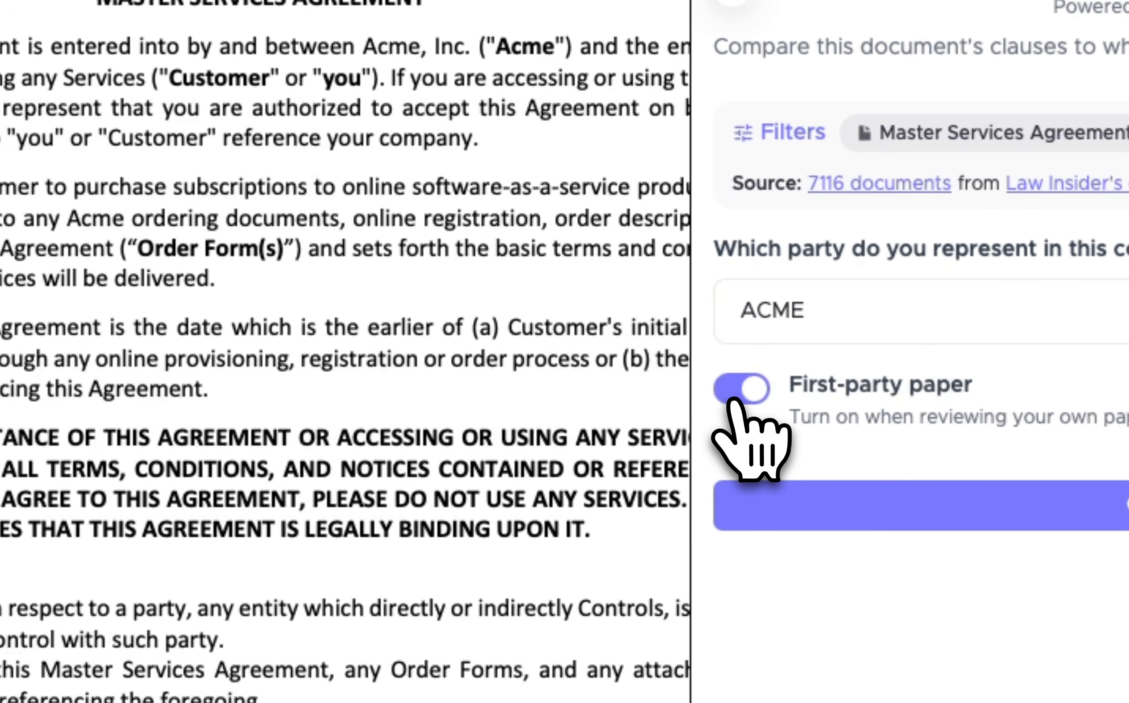
- Run the Market Intelligence comparison of the agreement's clauses against the filtered documents
{"action": "scroll", "coordinate": [344, 400], "scroll_direction": "down", "scroll_amount": 15}
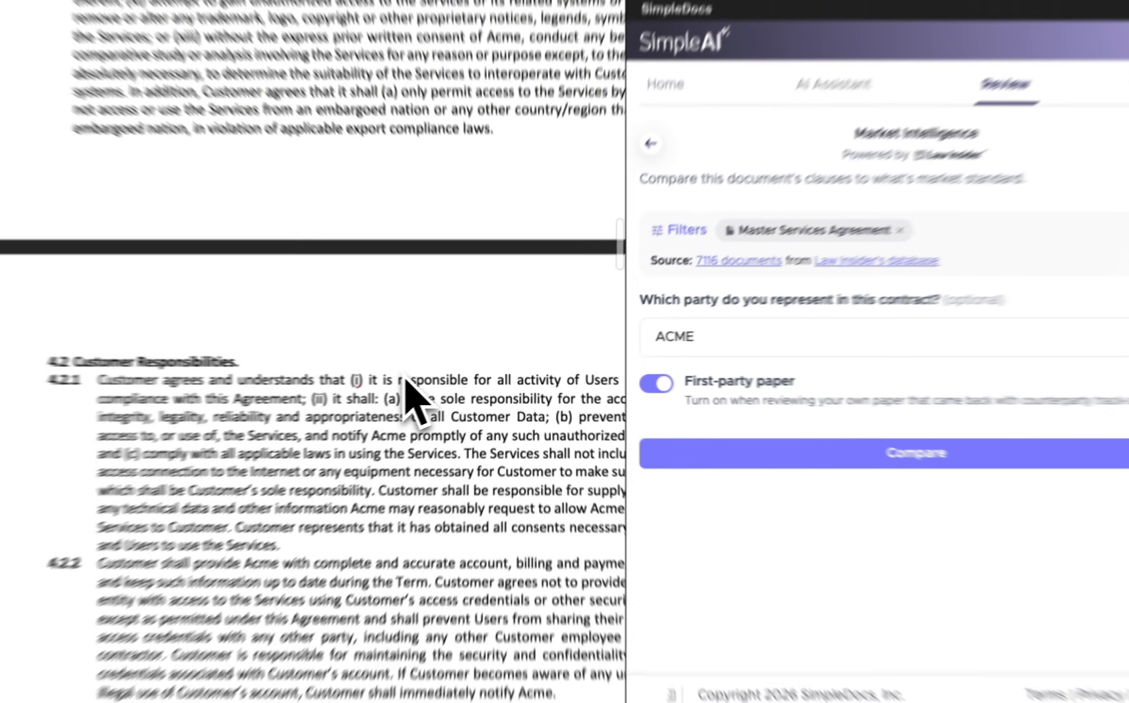
{"action": "scroll", "coordinate": [406, 389], "scroll_direction": "down", "scroll_amount": 5}
{"action": "scroll", "coordinate": [406, 388], "scroll_direction": "up", "scroll_amount": 15}
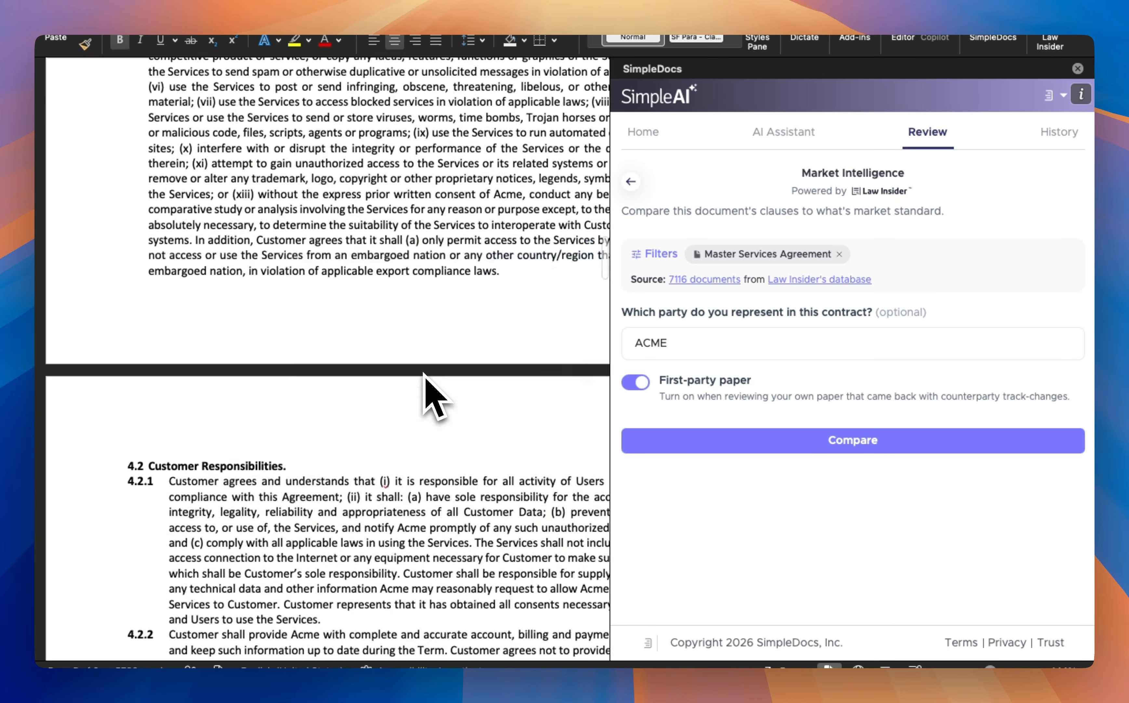
{"action": "scroll", "coordinate": [429, 393], "scroll_direction": "up", "scroll_amount": 10}
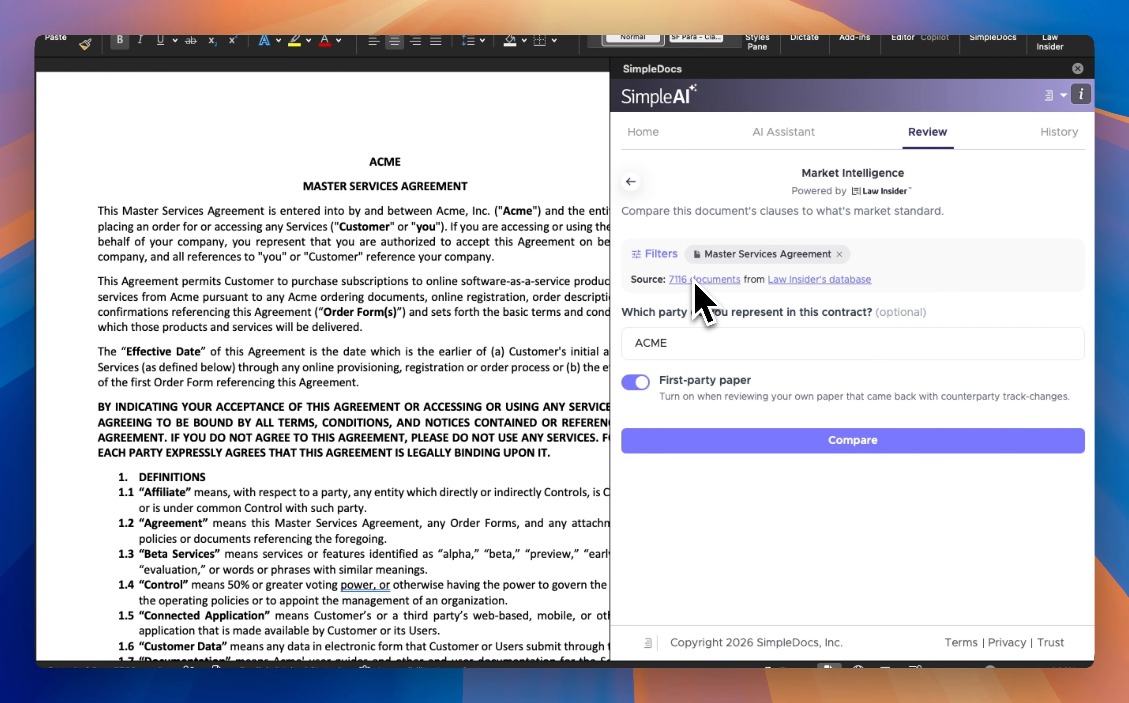
{"action": "left_click", "coordinate": [892, 440]}
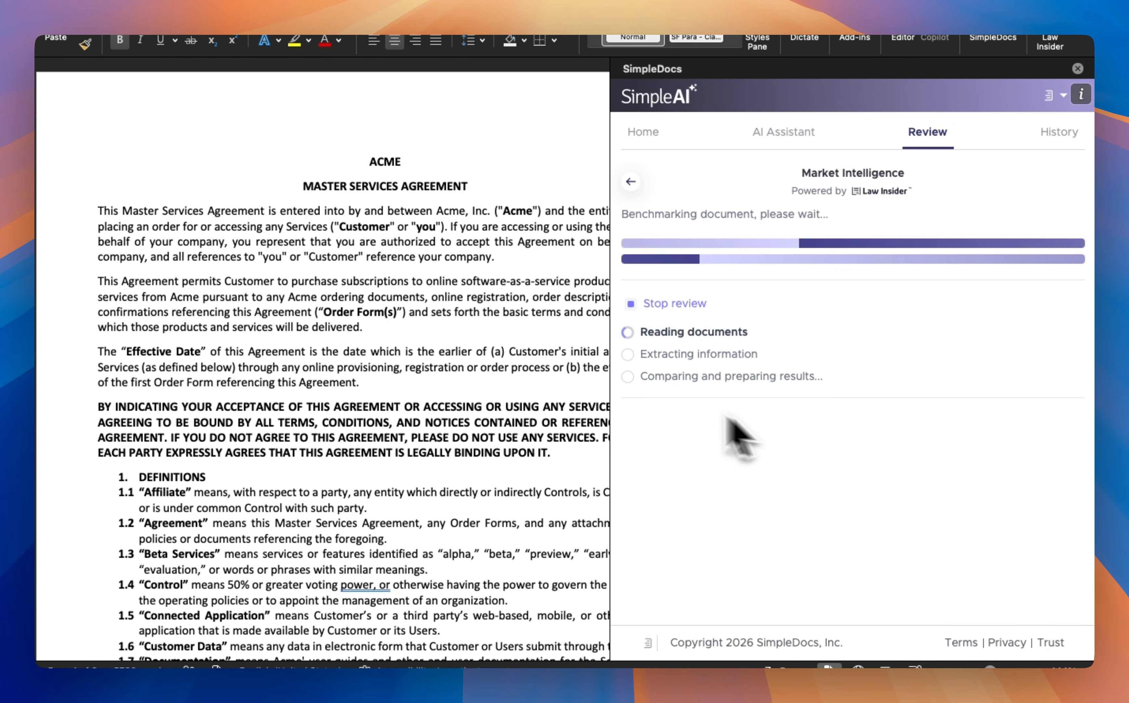
{"action": "scroll", "coordinate": [318, 395], "scroll_direction": "down", "scroll_amount": 15}
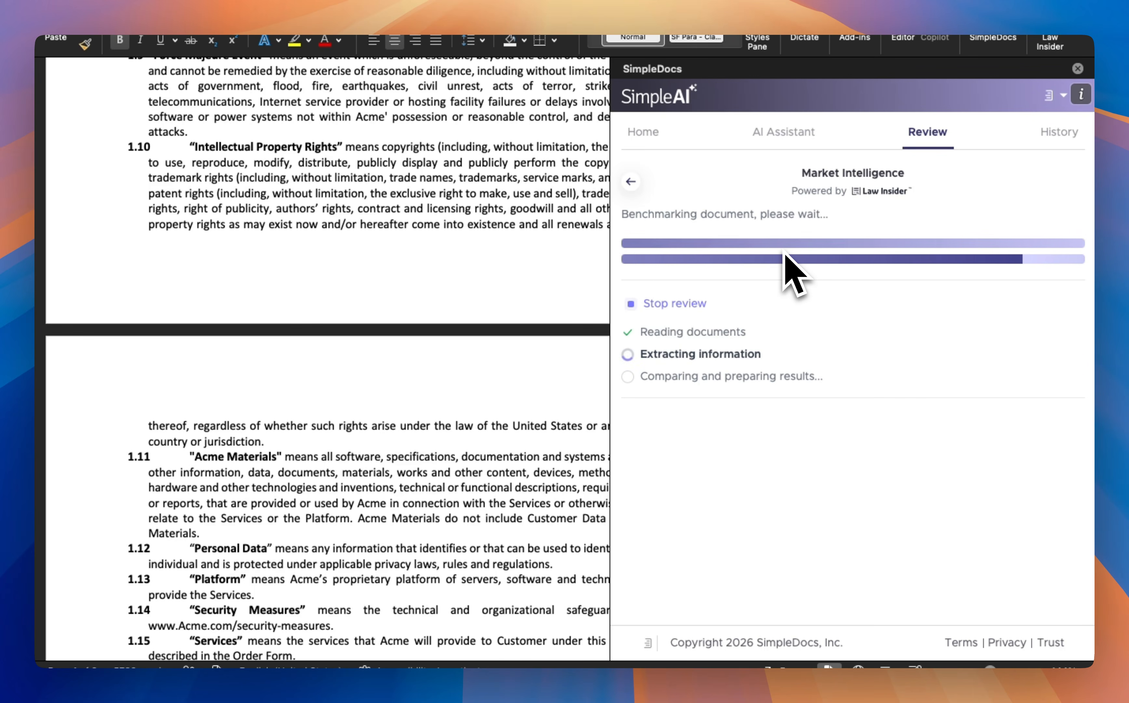
{"action": "scroll", "coordinate": [387, 370], "scroll_direction": "up", "scroll_amount": 15}
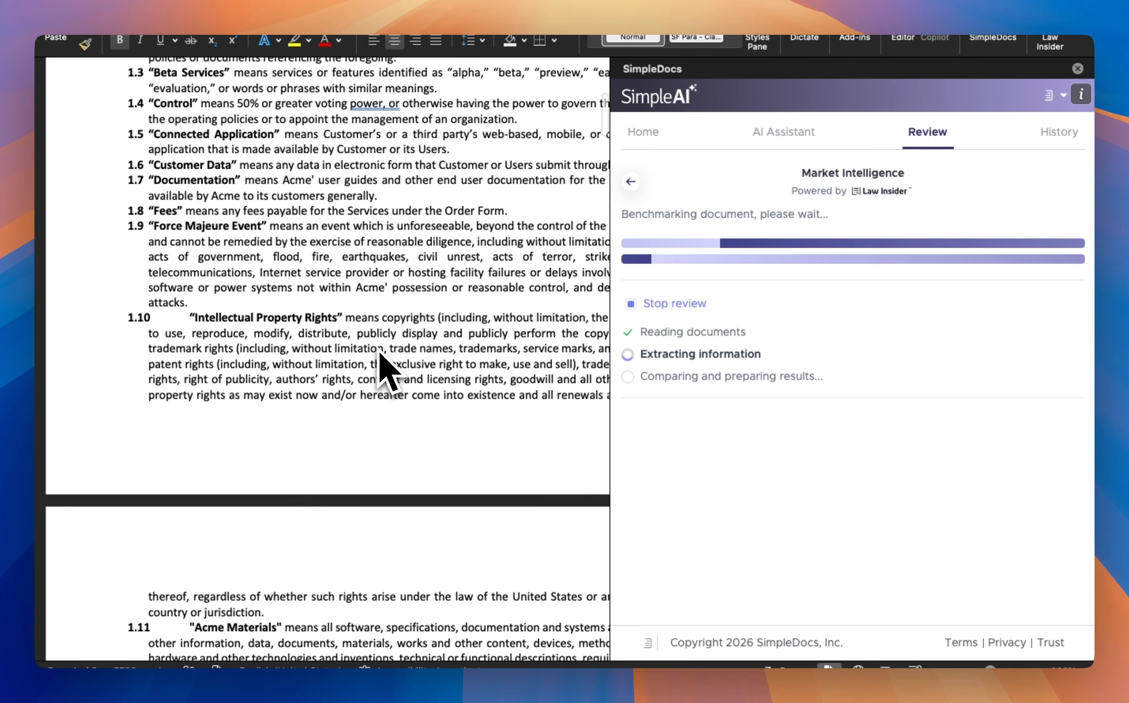
{"action": "scroll", "coordinate": [380, 352], "scroll_direction": "up", "scroll_amount": 1}
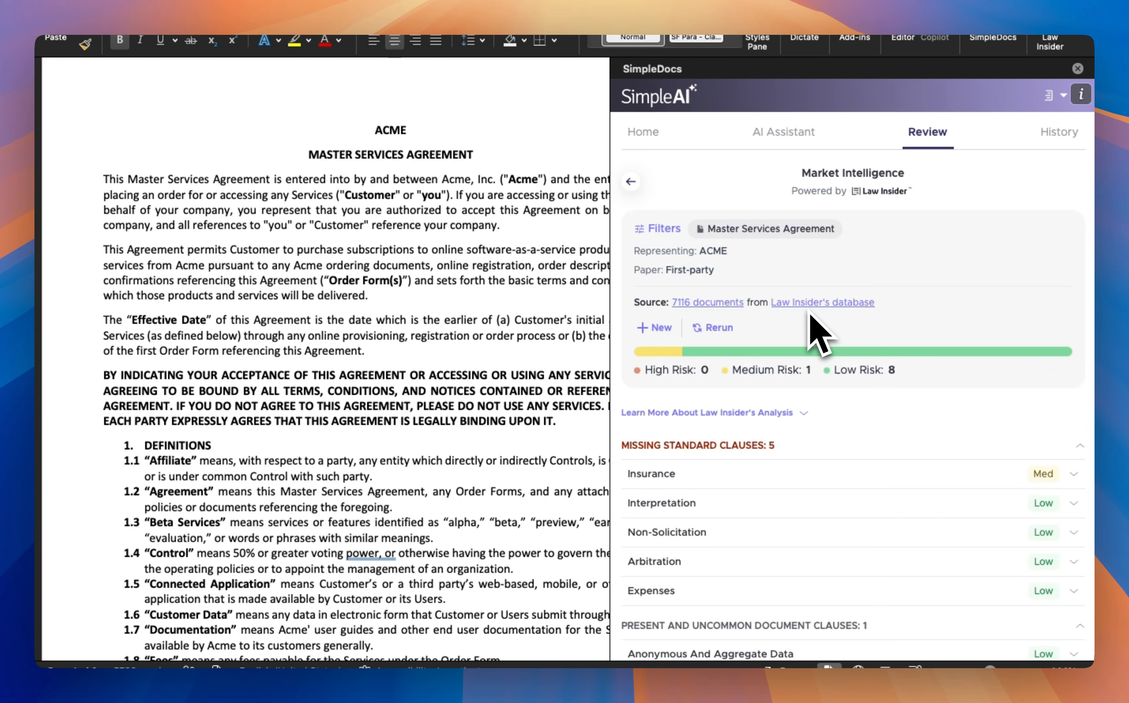
- Review the missing and uncommon clauses in the benchmark results, including the Insurance details, and return to the SimpleAI home page
{"action": "scroll", "coordinate": [820, 331], "scroll_direction": "down", "scroll_amount": 2}
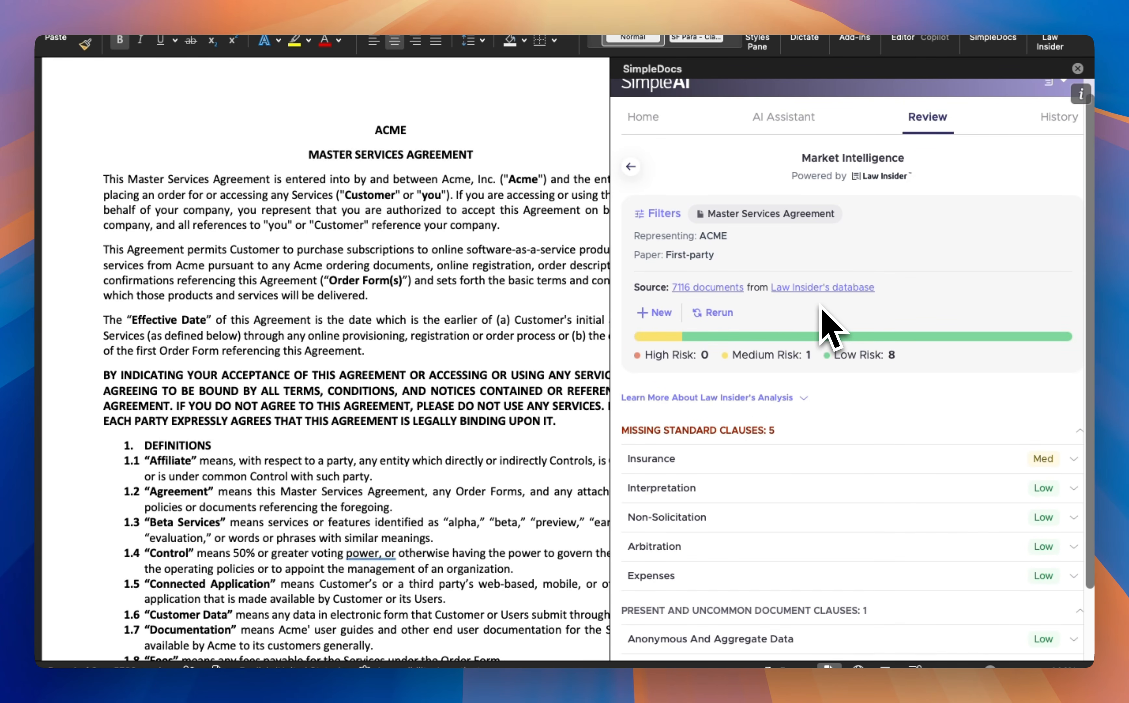
{"action": "scroll", "coordinate": [826, 328], "scroll_direction": "down", "scroll_amount": 3}
{"action": "scroll", "coordinate": [826, 325], "scroll_direction": "down", "scroll_amount": 1}
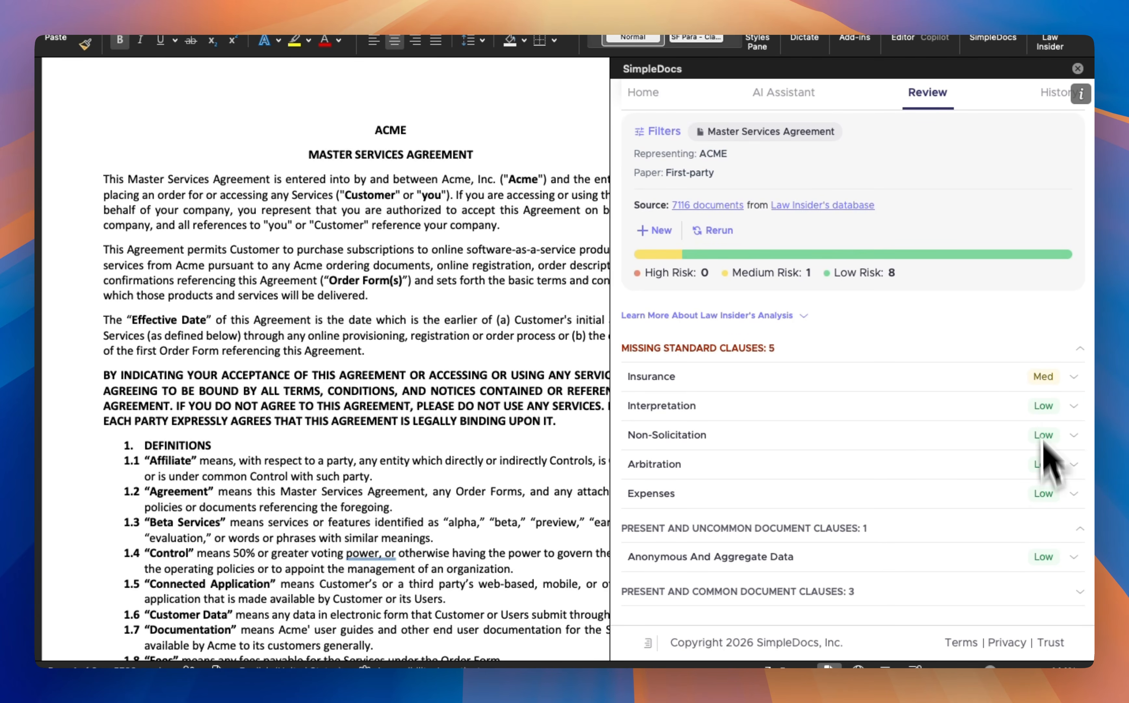
{"action": "scroll", "coordinate": [1028, 437], "scroll_direction": "down", "scroll_amount": 1}
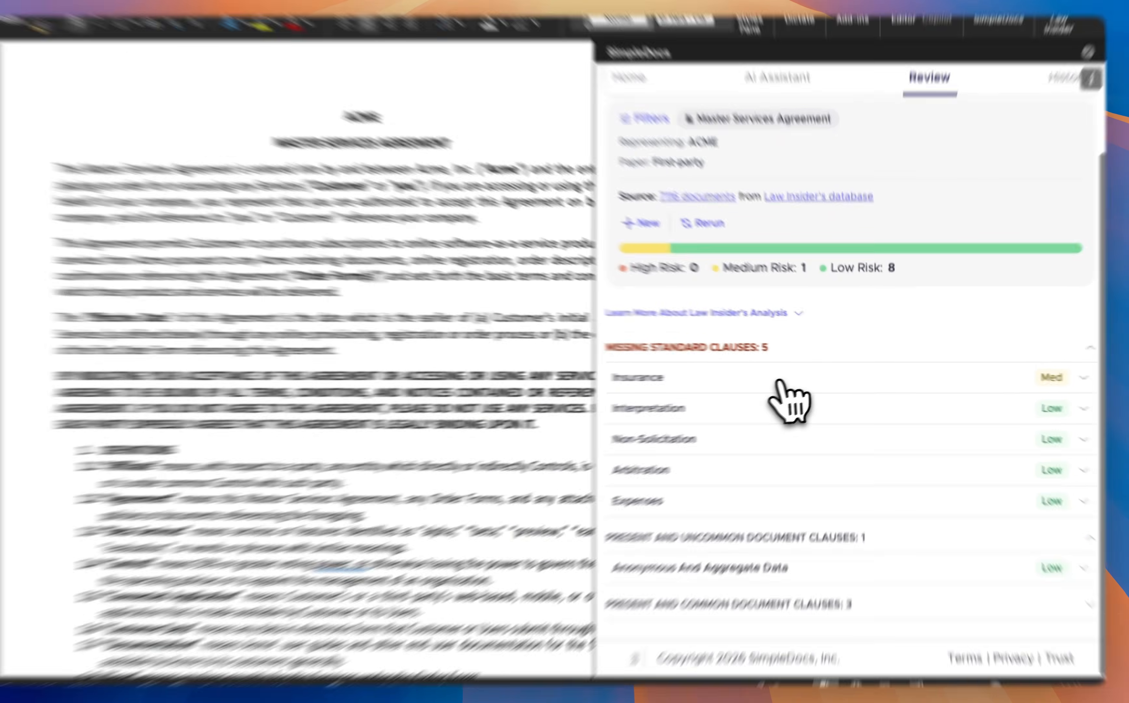
{"action": "left_click", "coordinate": [791, 377]}
{"action": "scroll", "coordinate": [715, 417], "scroll_direction": "down", "scroll_amount": 3}
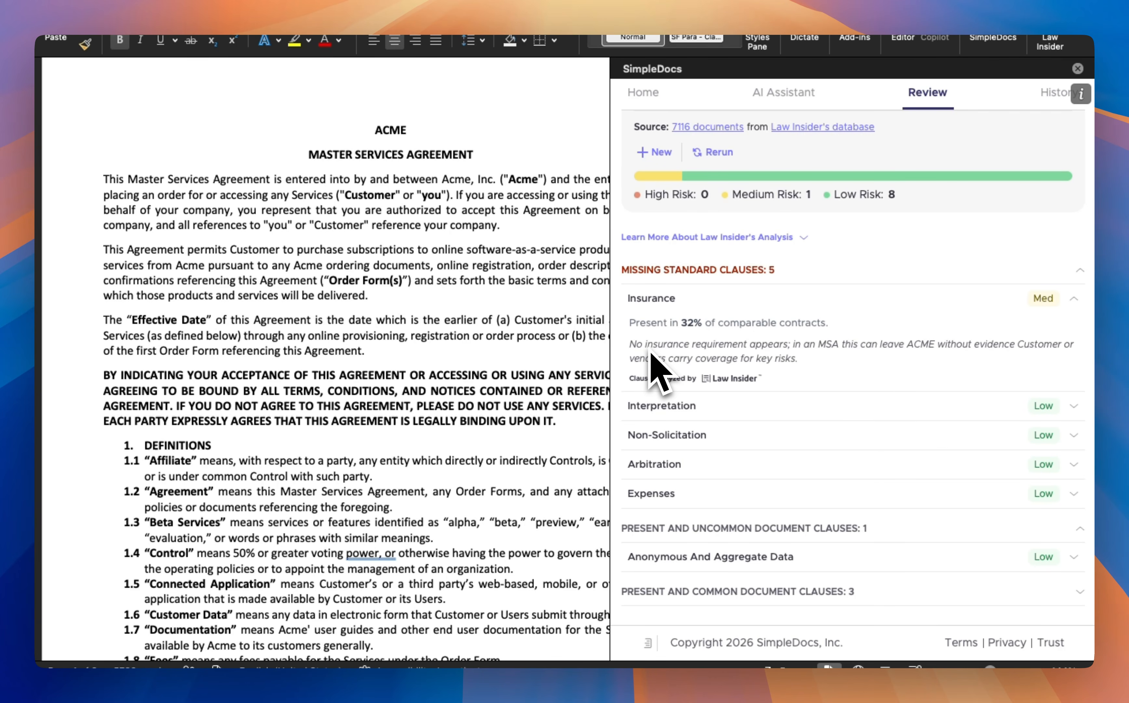
{"action": "scroll", "coordinate": [655, 372], "scroll_direction": "up", "scroll_amount": 5}
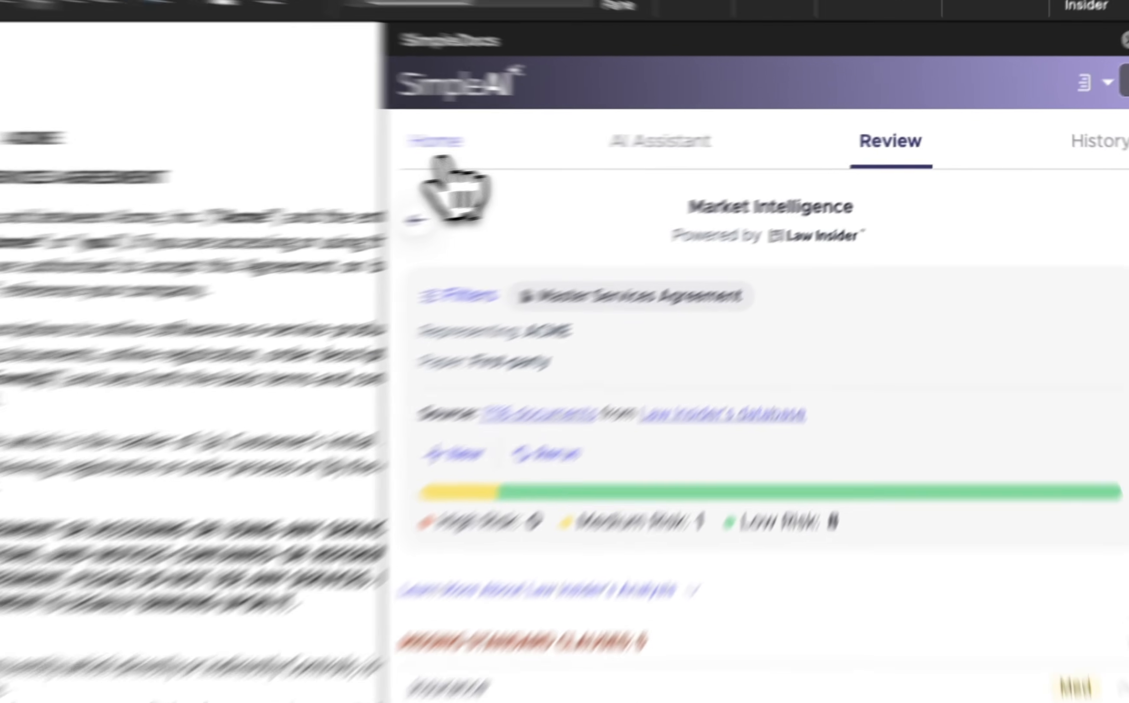
{"action": "left_click", "coordinate": [644, 135]}
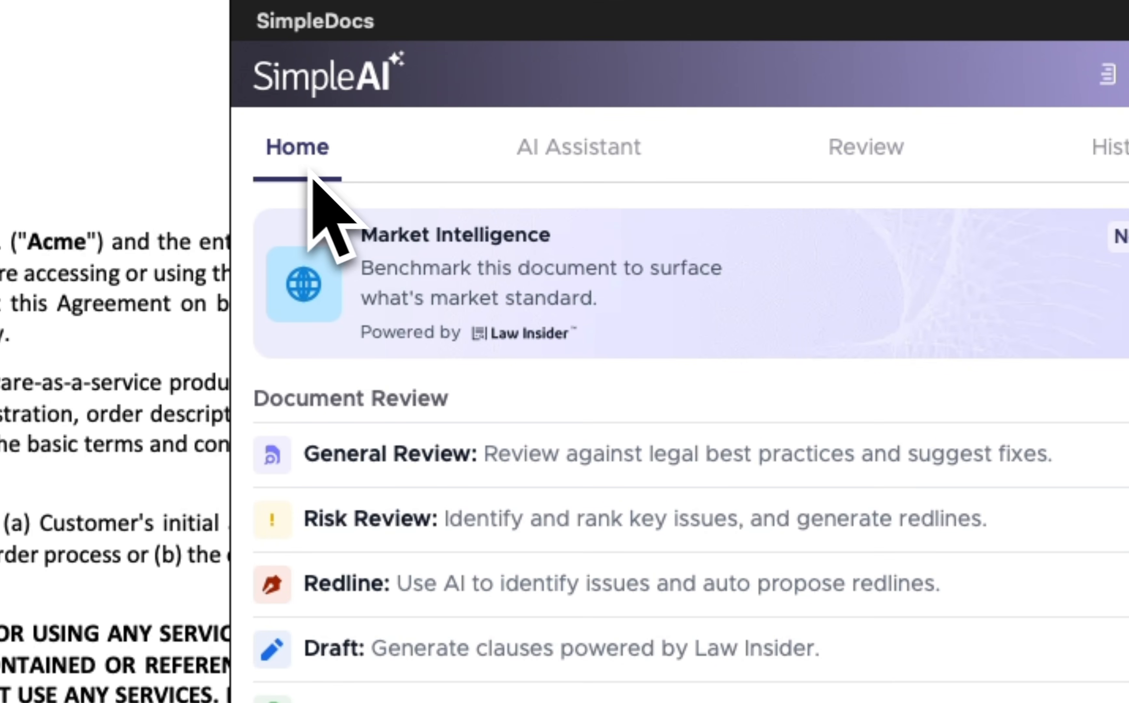
- Start a new Risk Review of the agreement with ACME as the represented party and no specific concerns
{"action": "left_click", "coordinate": [415, 521]}
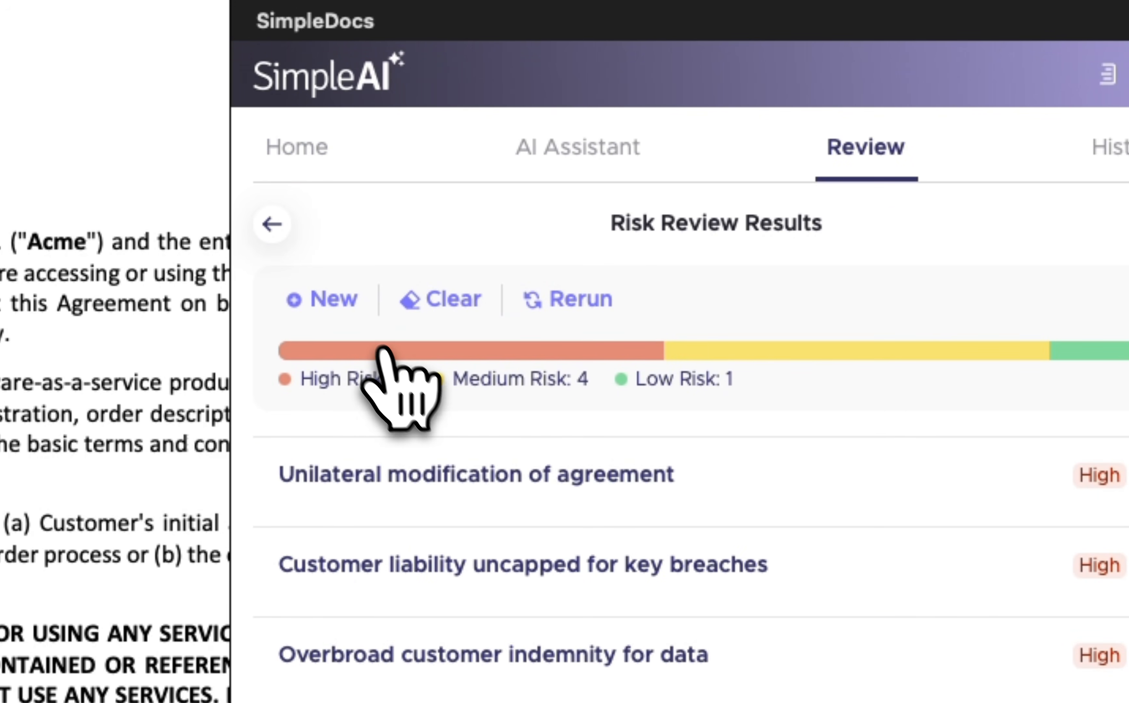
{"action": "left_click", "coordinate": [343, 312]}
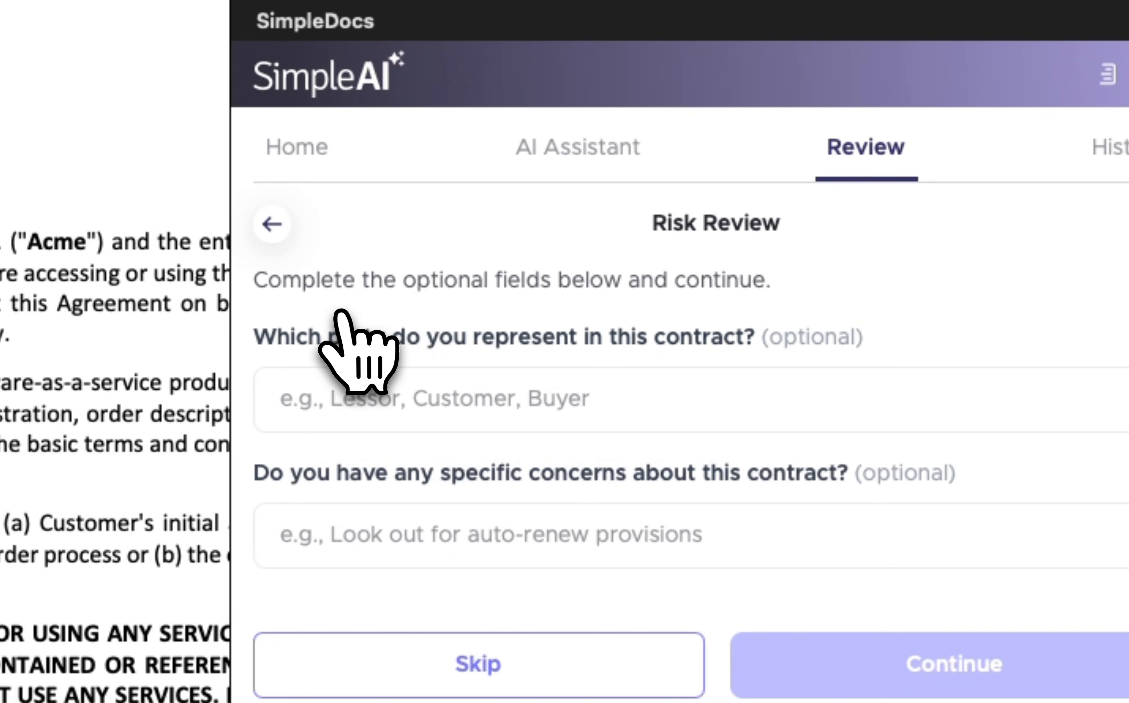
{"action": "left_click", "coordinate": [373, 381]}
{"action": "type", "text": "ACEM"}
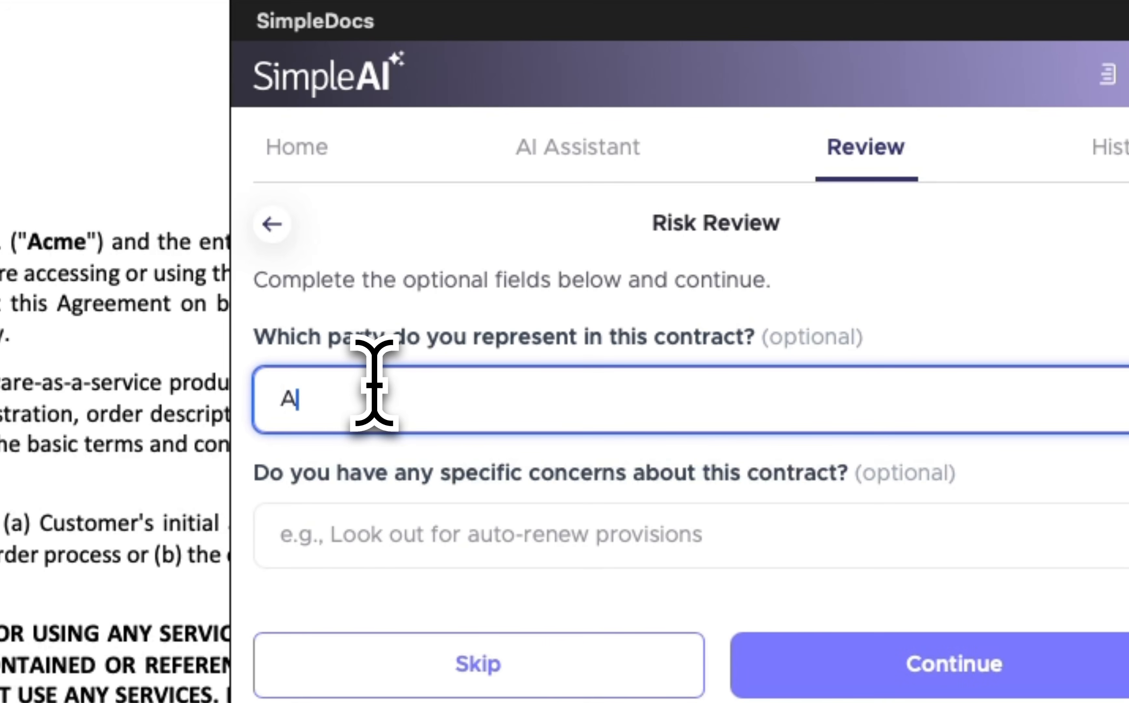
{"action": "key", "text": "BackSpace"}
{"action": "key", "text": "BackSpace"}
{"action": "type", "text": "ME"}
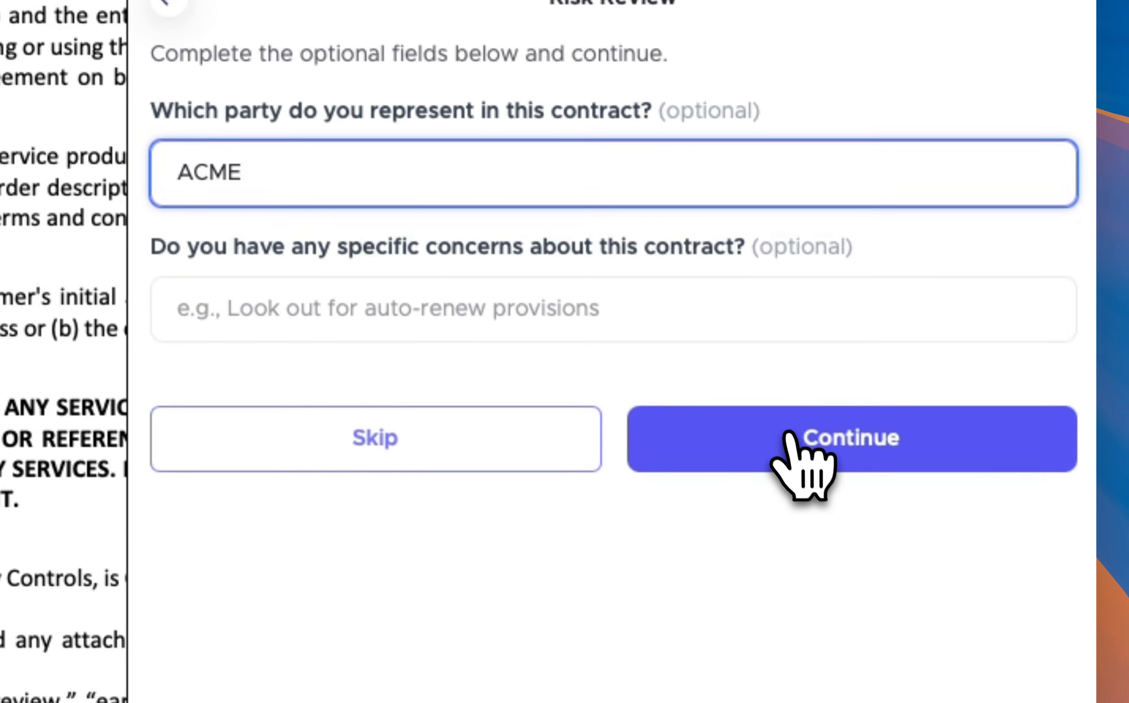
{"action": "left_click", "coordinate": [789, 434]}
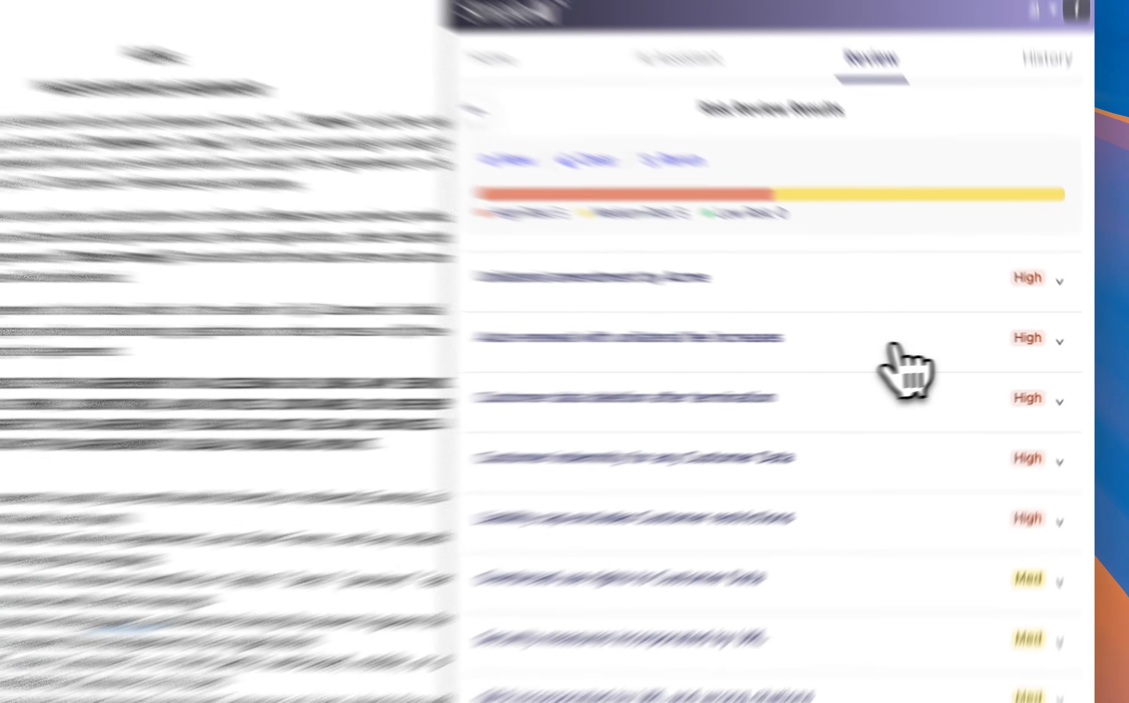
- Expand the risk "Auto-renewal with unilateral fee increases" and generate a redline to fix it
{"action": "left_click", "coordinate": [938, 345]}
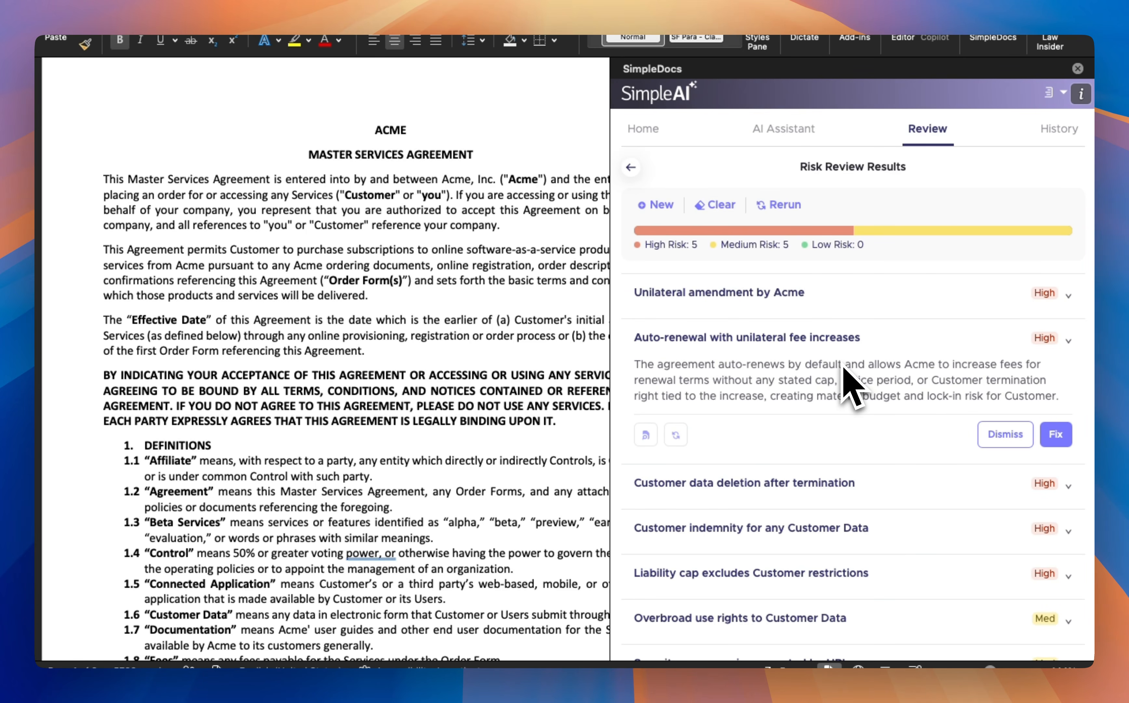
{"action": "scroll", "coordinate": [843, 368], "scroll_direction": "down", "scroll_amount": 1}
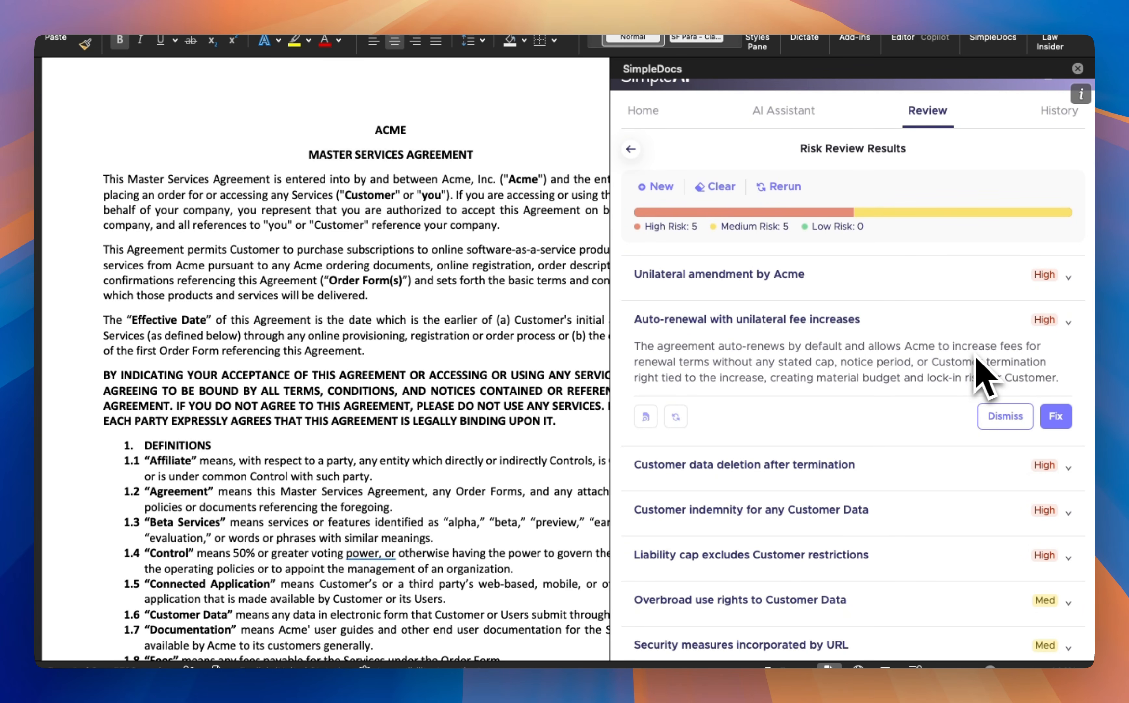
{"action": "left_click", "coordinate": [1058, 418]}
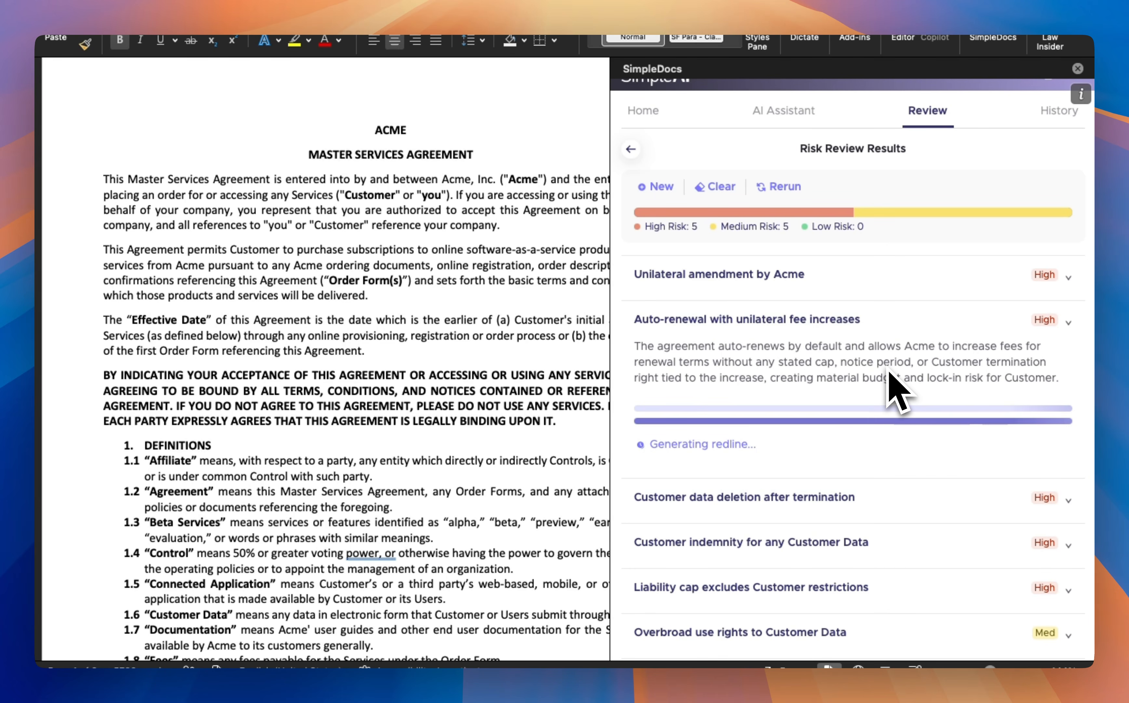
- Show the full text of the suggested auto-renewal redline and jump to the affected Agreement Term clause in the document
{"action": "scroll", "coordinate": [901, 369], "scroll_direction": "down", "scroll_amount": 5}
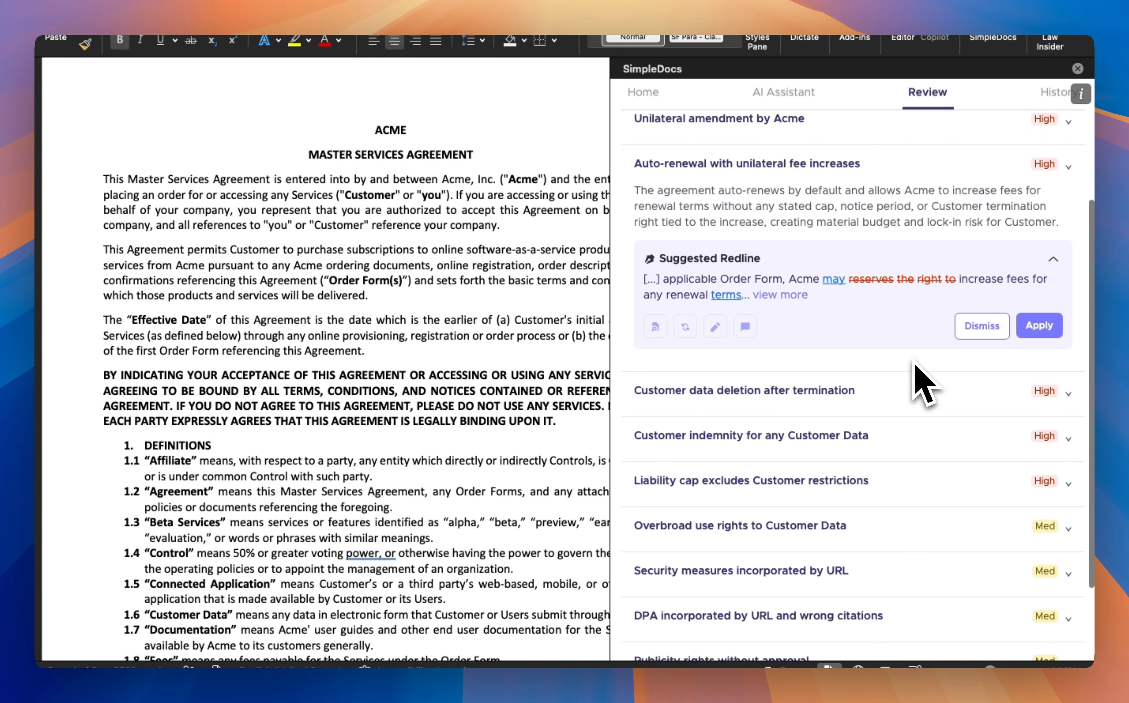
{"action": "left_click", "coordinate": [780, 295]}
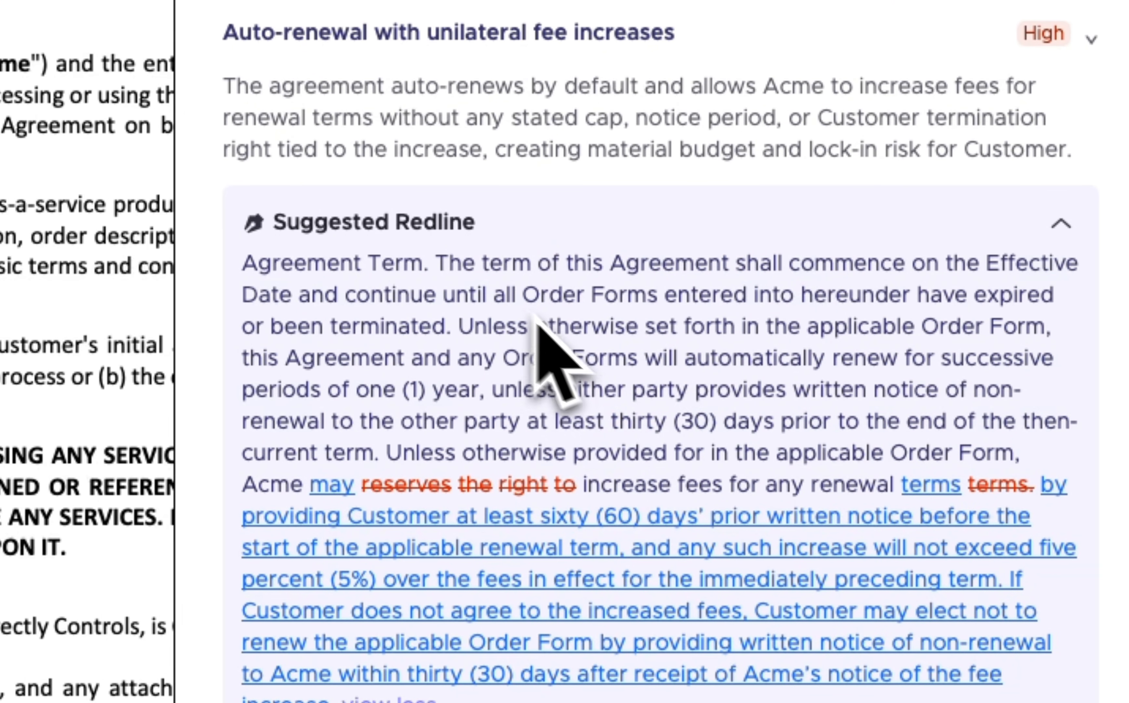
{"action": "scroll", "coordinate": [827, 347], "scroll_direction": "down", "scroll_amount": 3}
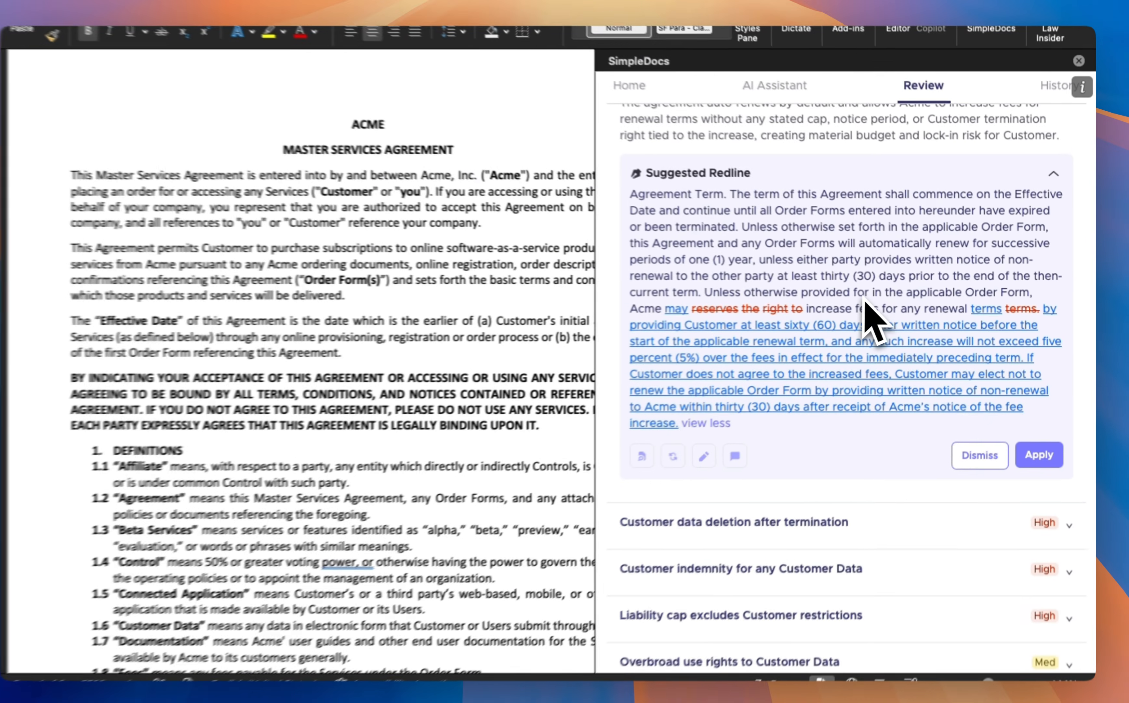
{"action": "scroll", "coordinate": [692, 302], "scroll_direction": "down", "scroll_amount": 1}
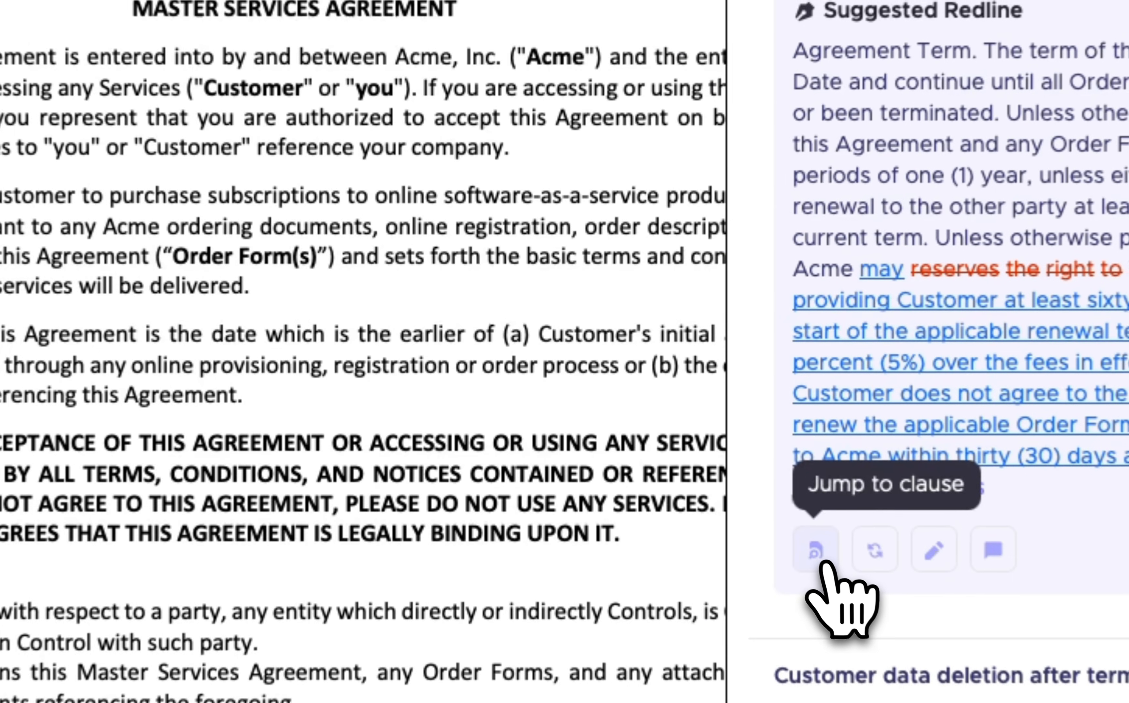
{"action": "left_click", "coordinate": [655, 428]}
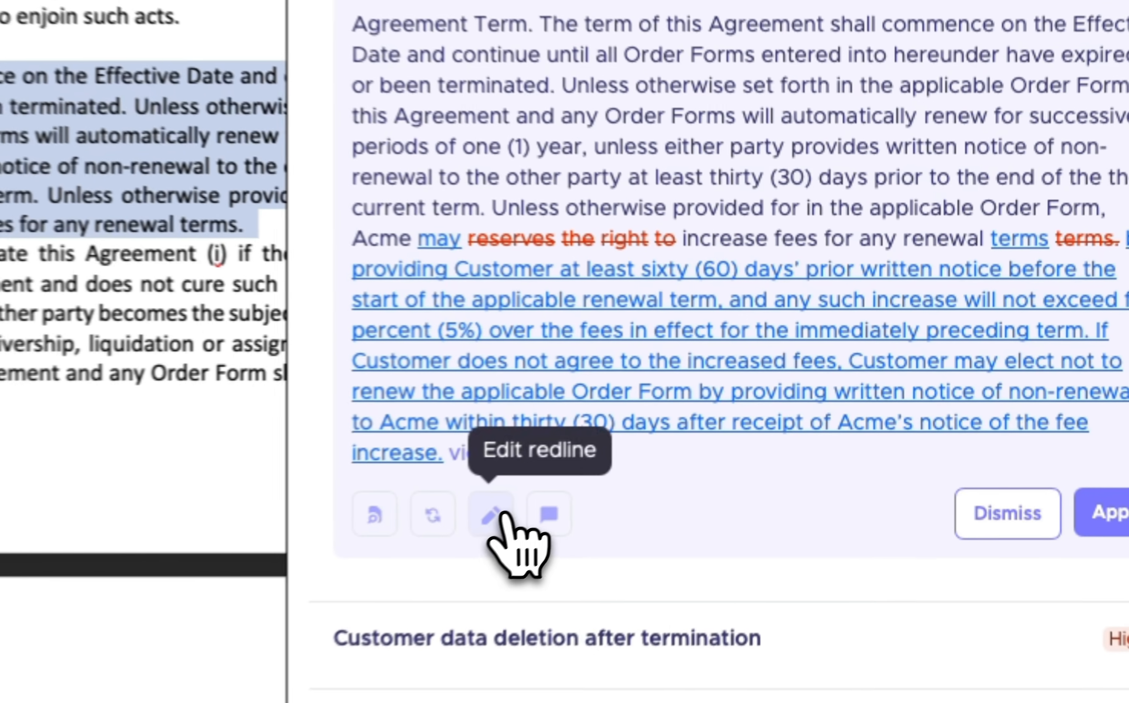
- Open the suggested auto-renewal redline for editing, read through its text and leave the editor without saving
{"action": "left_click", "coordinate": [492, 513]}
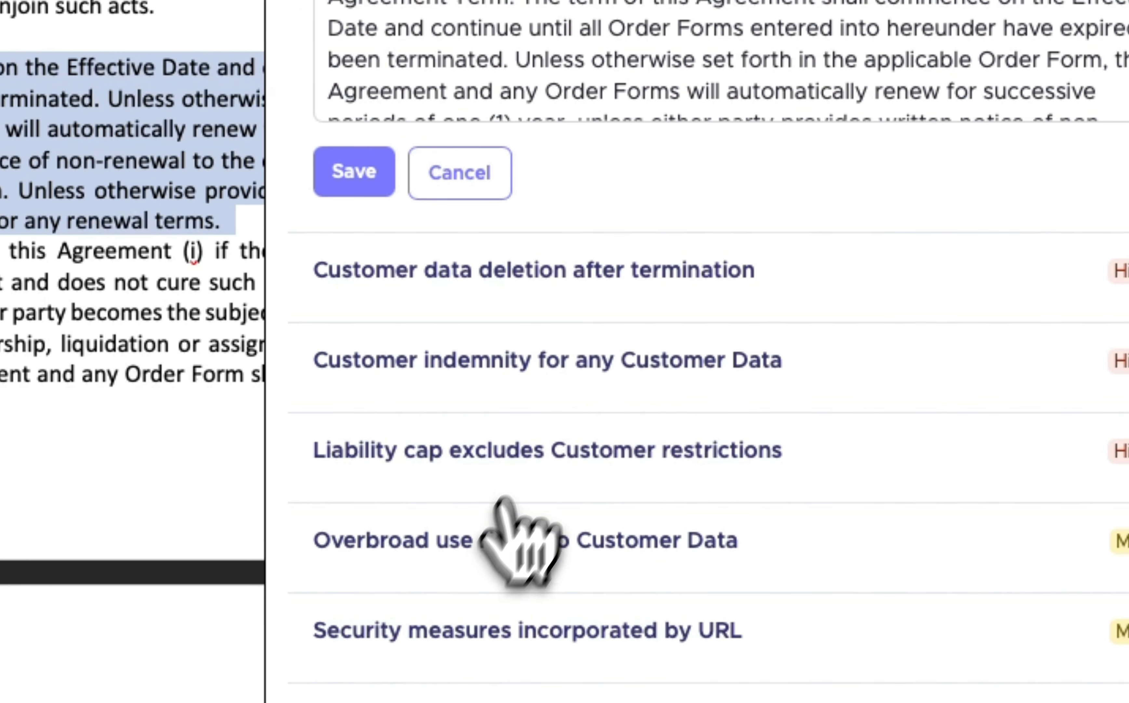
{"action": "scroll", "coordinate": [651, 322], "scroll_direction": "up", "scroll_amount": 3}
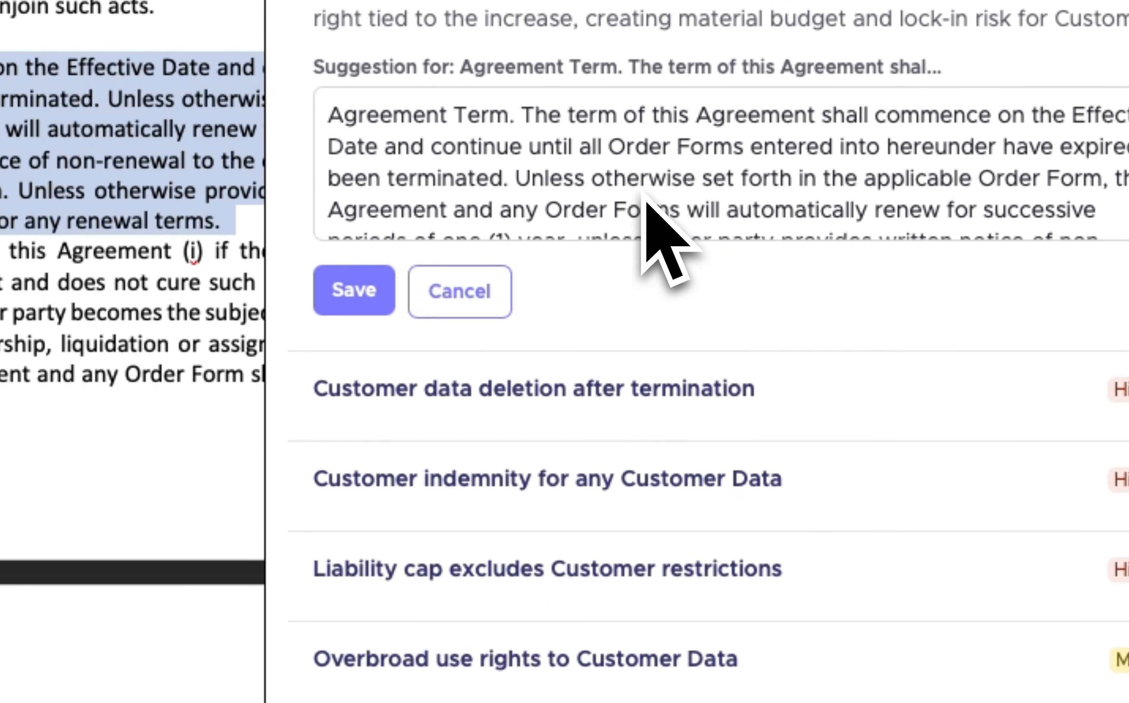
{"action": "scroll", "coordinate": [643, 195], "scroll_direction": "down", "scroll_amount": 8}
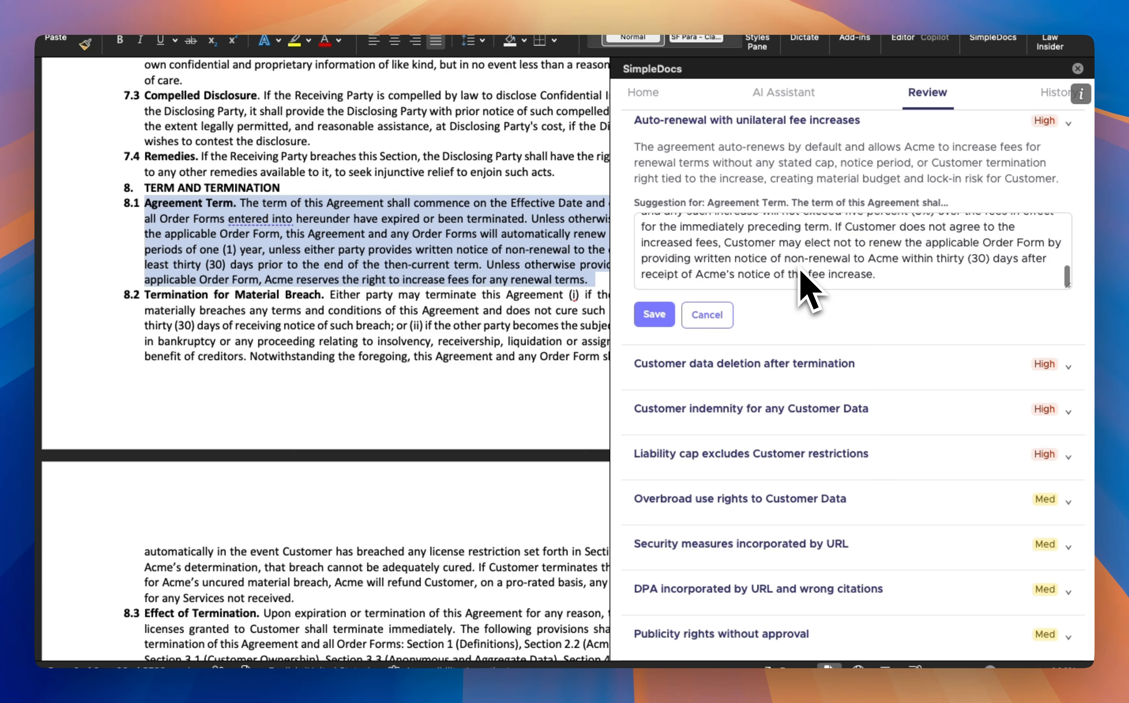
{"action": "scroll", "coordinate": [800, 269], "scroll_direction": "up", "scroll_amount": 5}
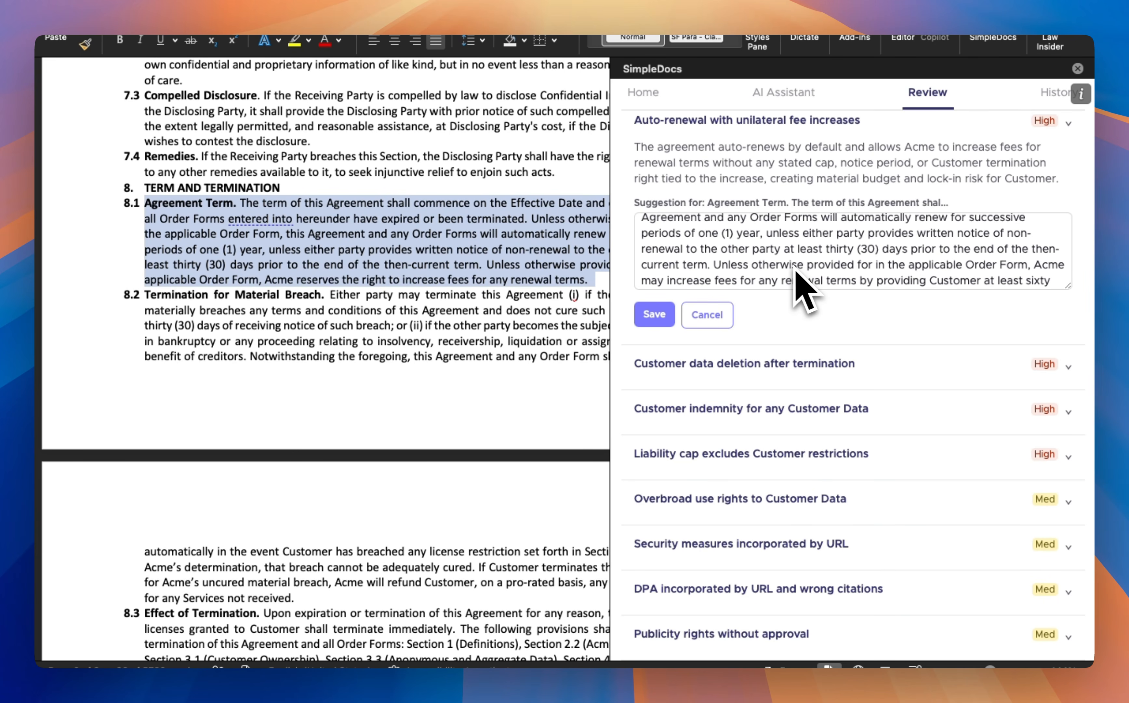
{"action": "scroll", "coordinate": [794, 276], "scroll_direction": "up", "scroll_amount": 5}
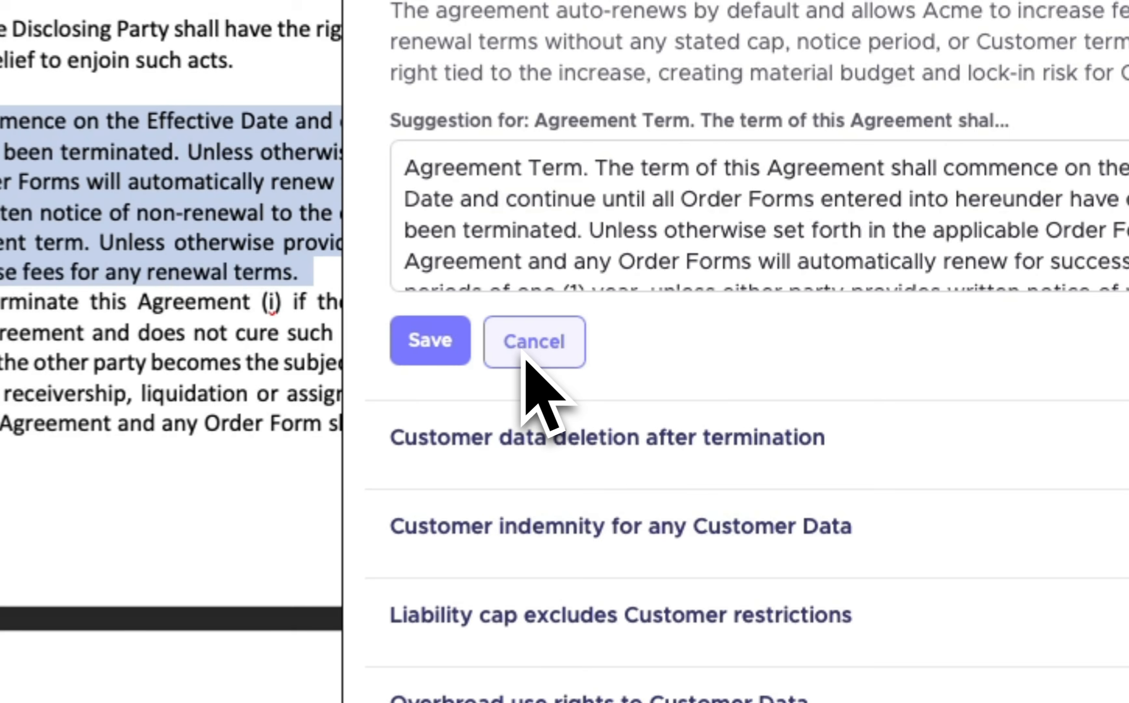
{"action": "left_click", "coordinate": [704, 314]}
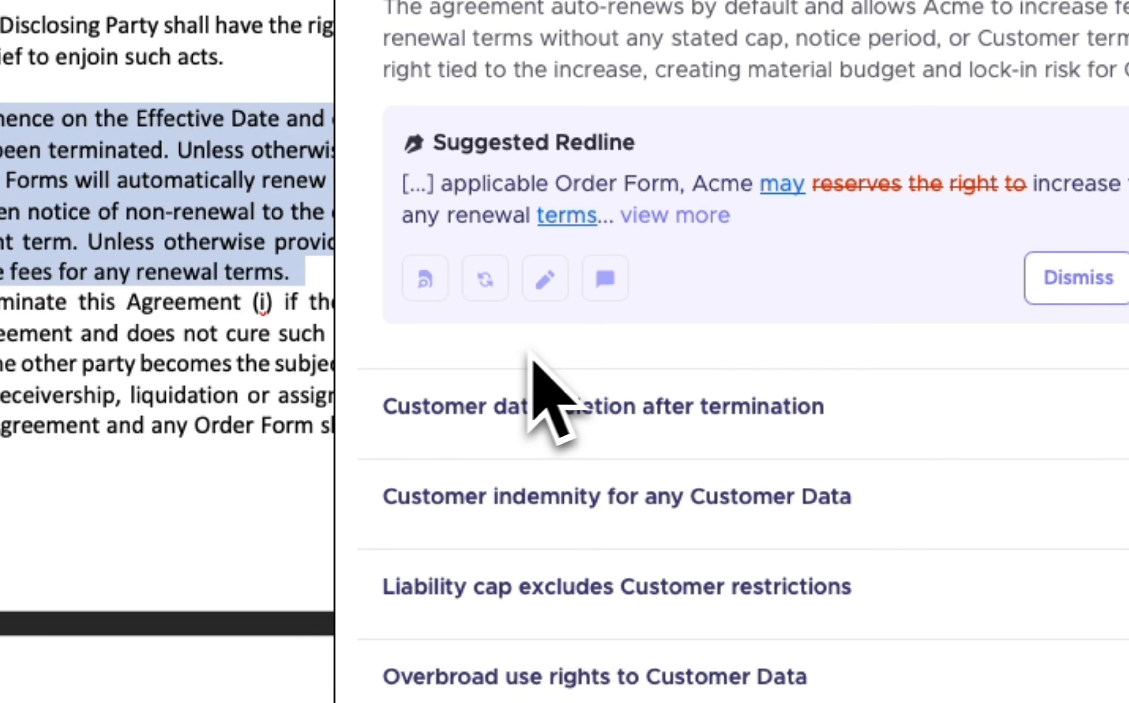
- Add the comment "As a matter of policy this is required." to the auto-renewal issue and apply the suggested redline to the document
{"action": "left_click", "coordinate": [606, 292]}
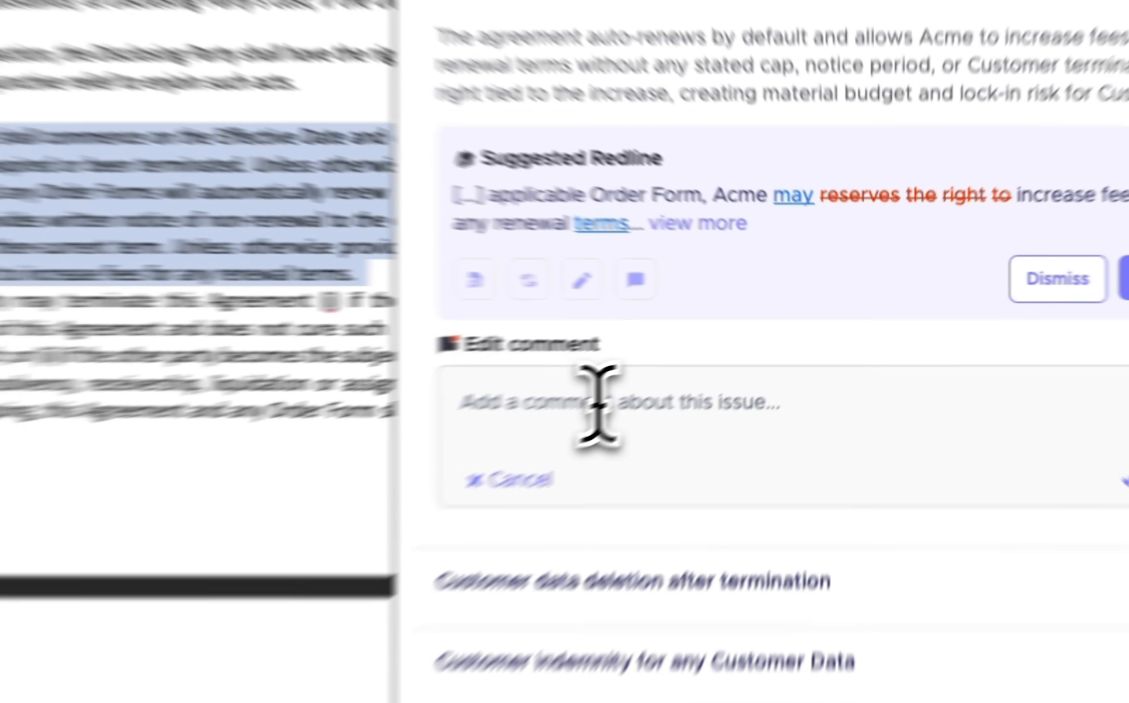
{"action": "type", "text": "As a matter of policy this is required."}
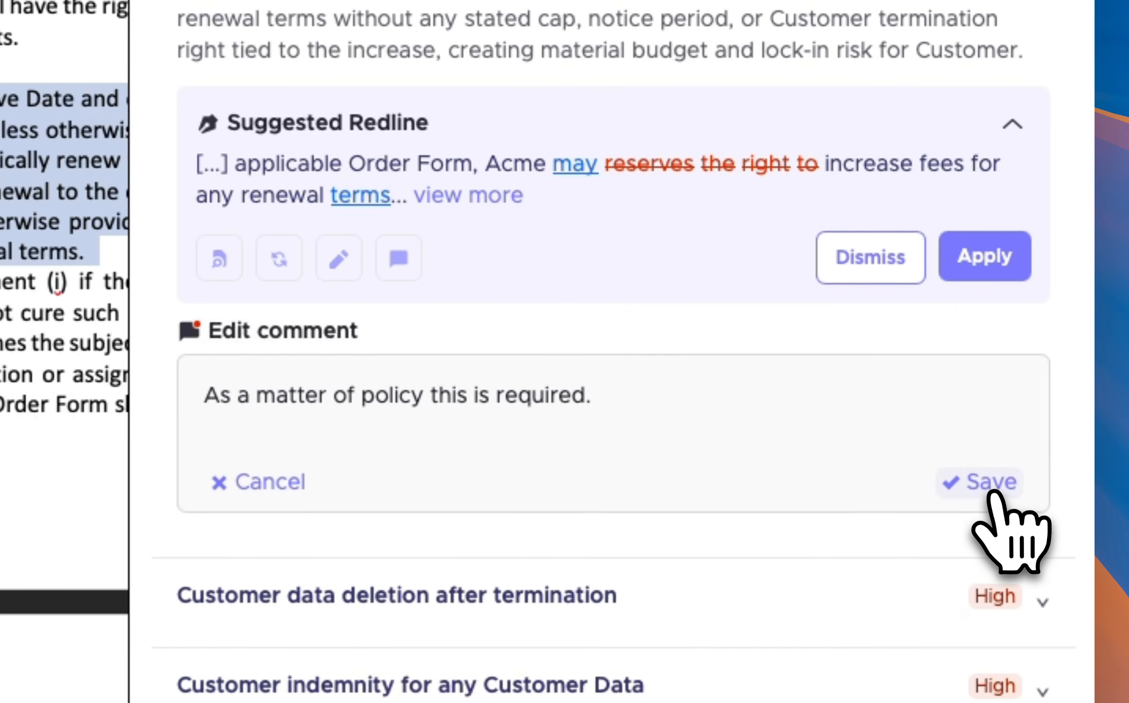
{"action": "left_click", "coordinate": [1037, 395]}
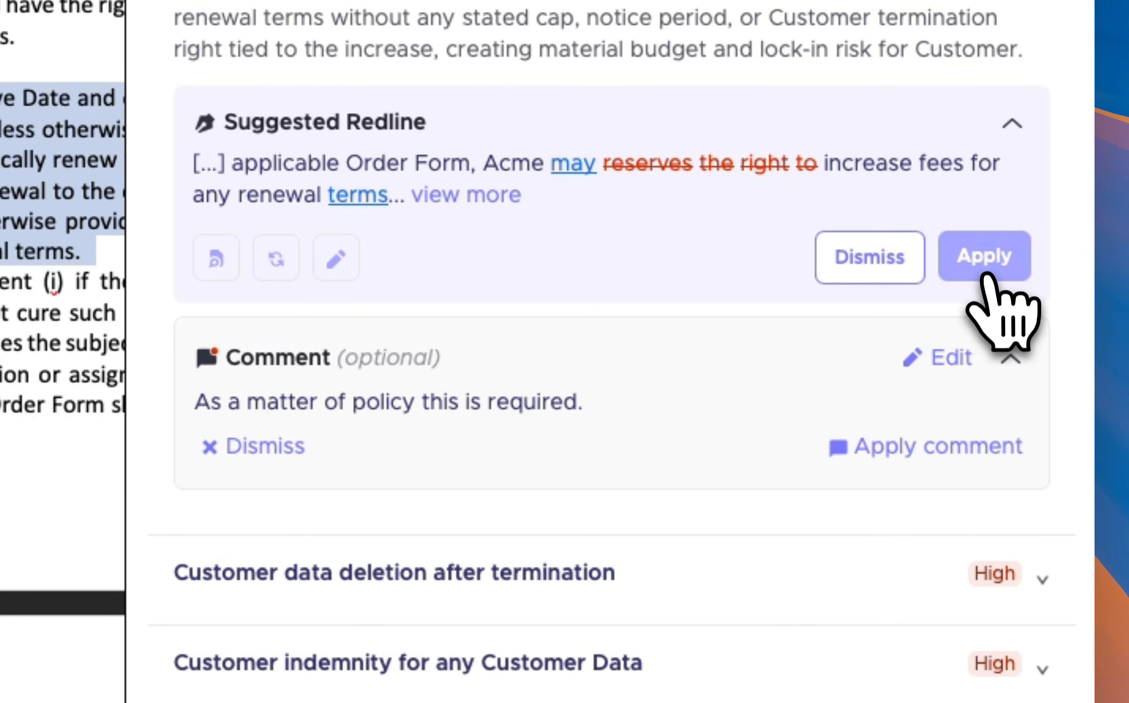
{"action": "left_click", "coordinate": [985, 275]}
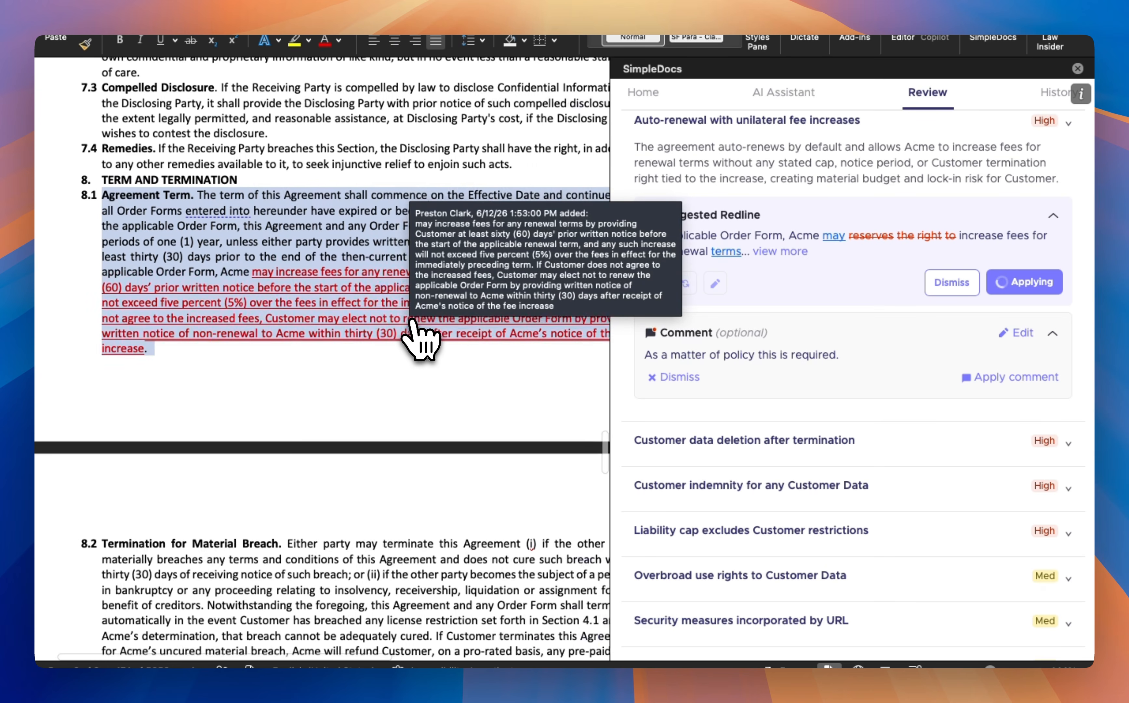
- Examine the tracked changes and the attached comment on the Agreement Term clause, section 8.1, in the document
{"action": "scroll", "coordinate": [412, 321], "scroll_direction": "right", "scroll_amount": 10}
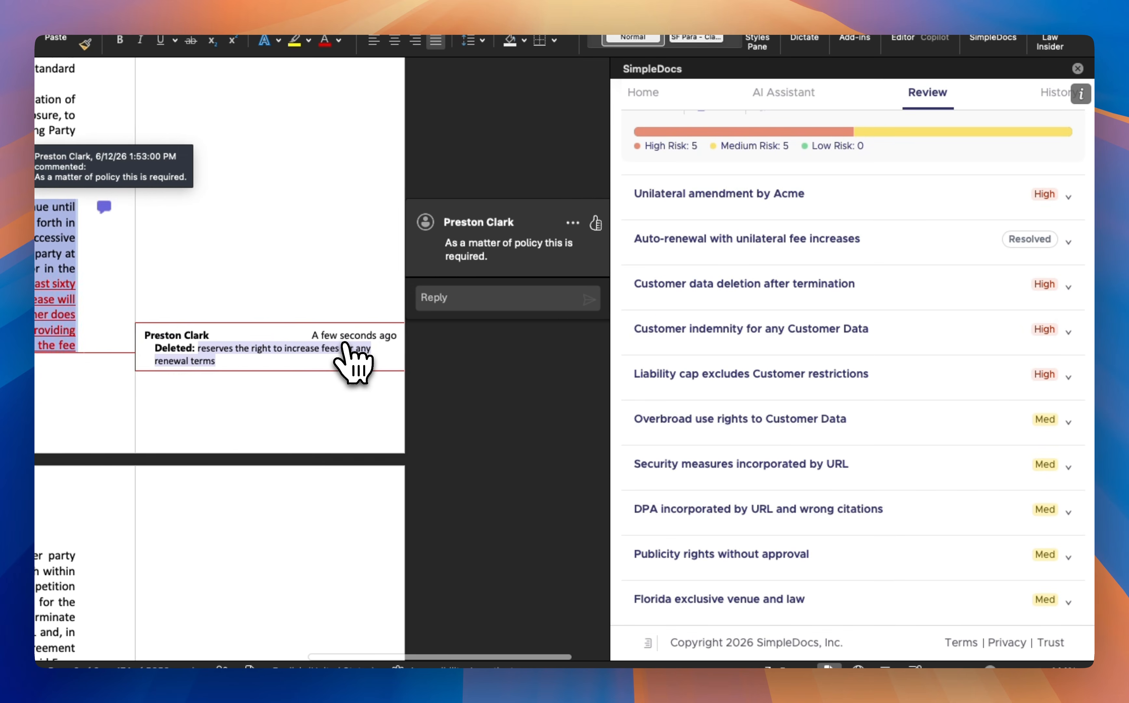
{"action": "left_click_drag", "start_coordinate": [502, 260], "coordinate": [432, 241]}
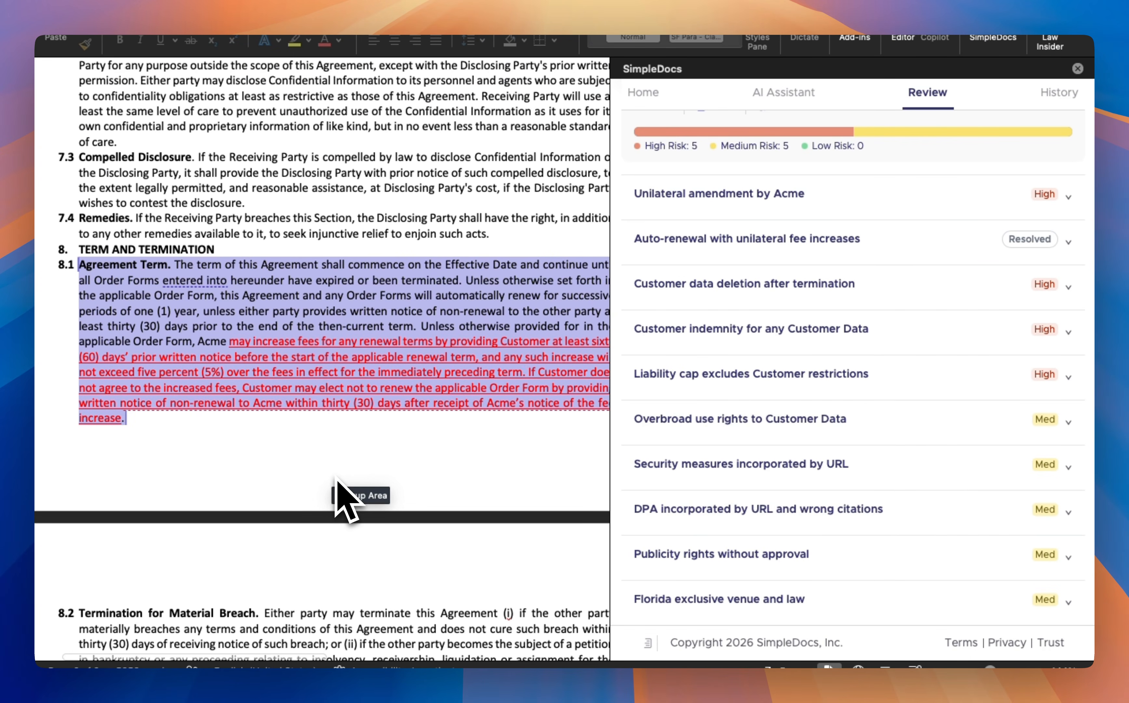
{"action": "scroll", "coordinate": [336, 479], "scroll_direction": "up", "scroll_amount": 2}
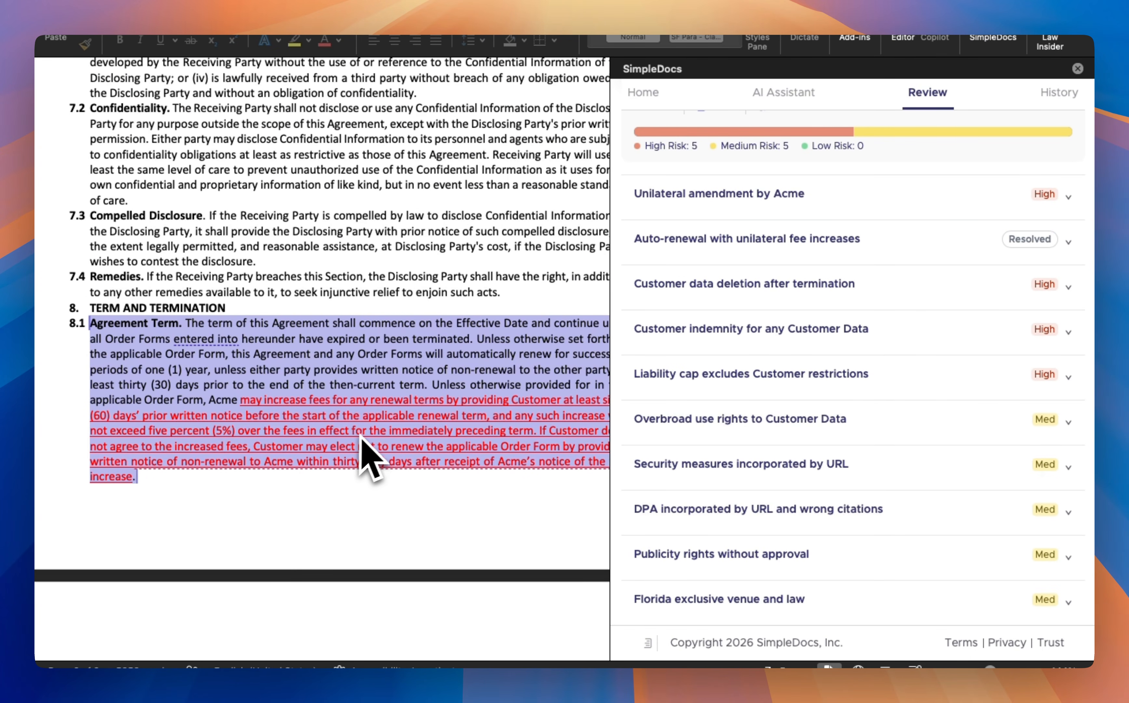
{"action": "scroll", "coordinate": [385, 448], "scroll_direction": "down", "scroll_amount": 3}
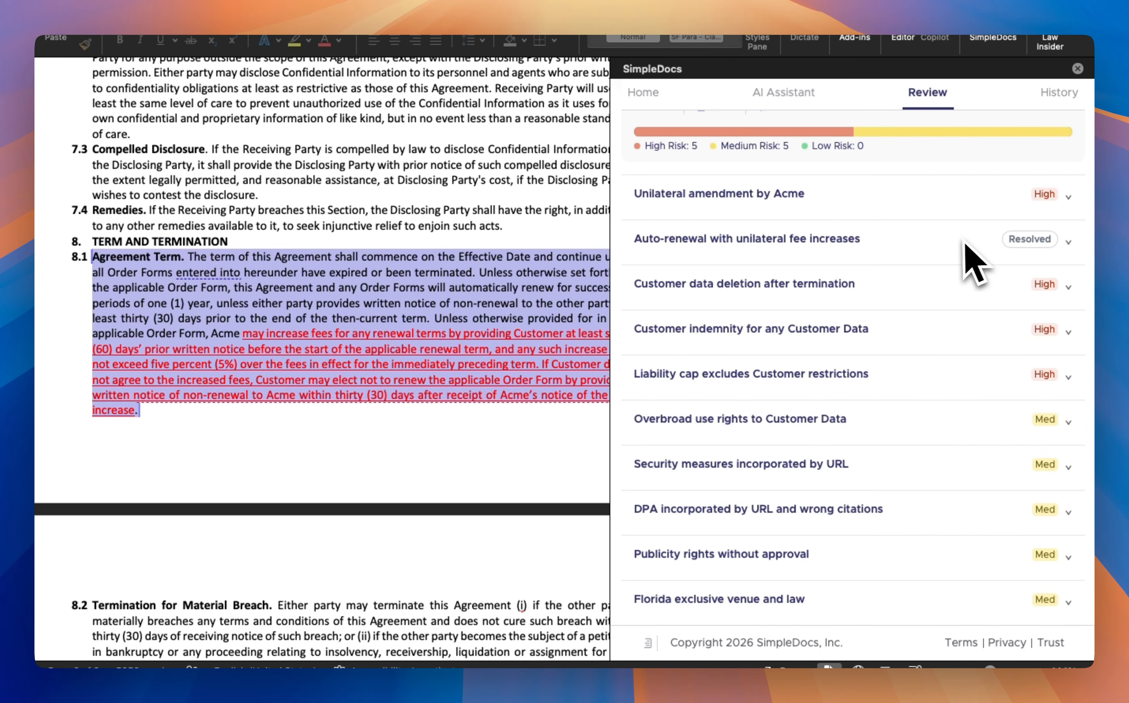
- Expand the risk "Customer data deletion after termination" and dismiss it
{"action": "scroll", "coordinate": [959, 243], "scroll_direction": "up", "scroll_amount": 3}
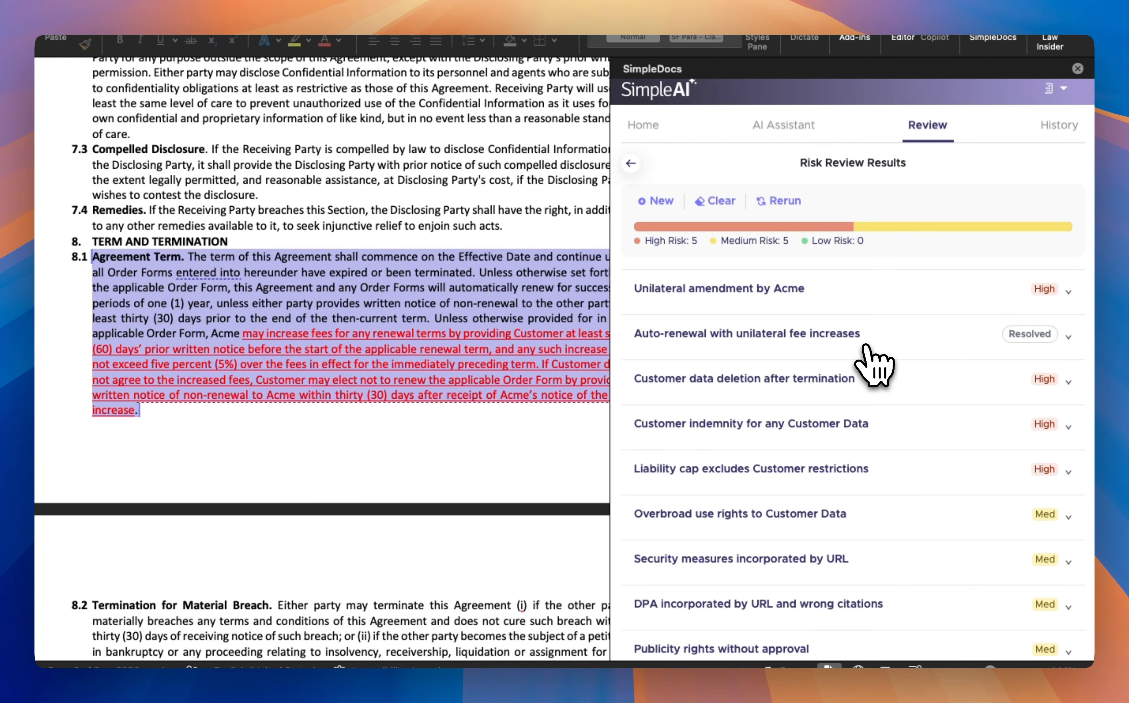
{"action": "left_click", "coordinate": [906, 378]}
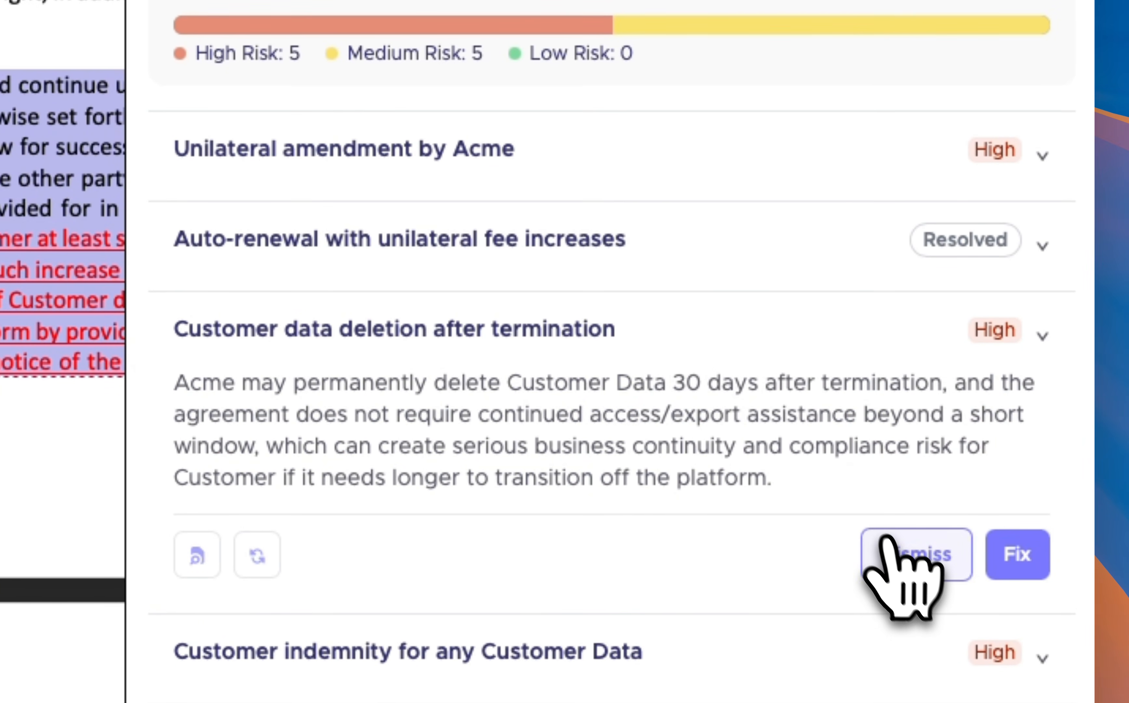
{"action": "left_click", "coordinate": [900, 552]}
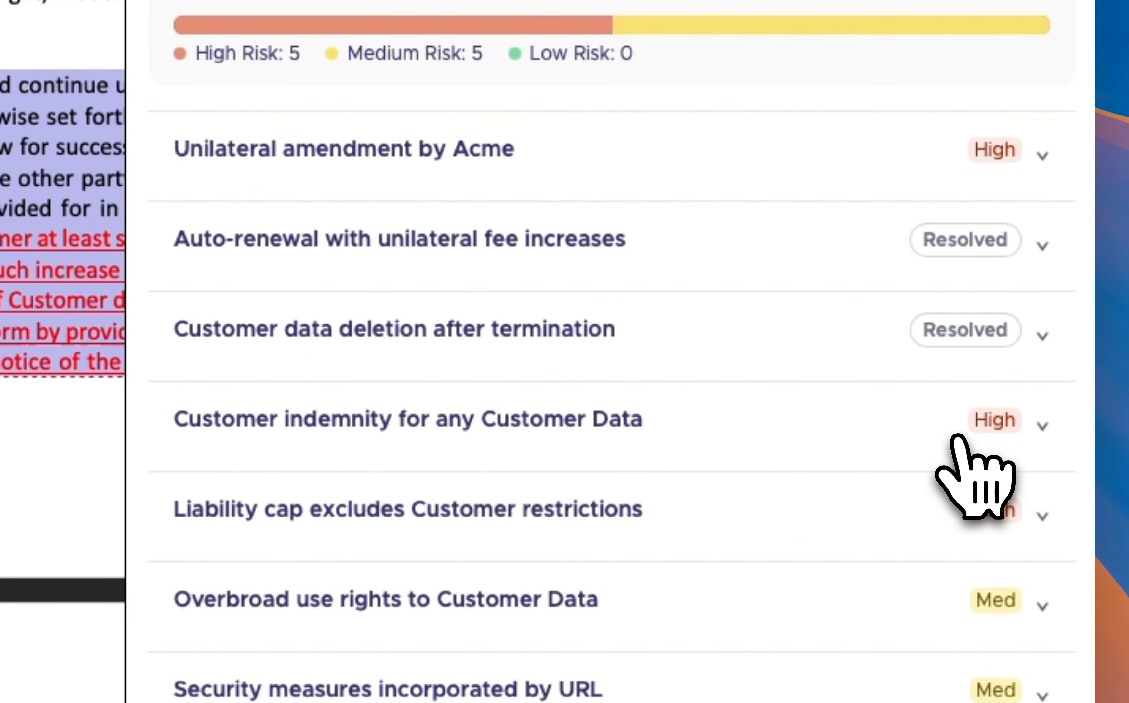
- Return to the SimpleAI home page and start a new General Review in Fast mode, skipping the optional party and concerns details
{"action": "scroll", "coordinate": [724, 302], "scroll_direction": "up", "scroll_amount": 1}
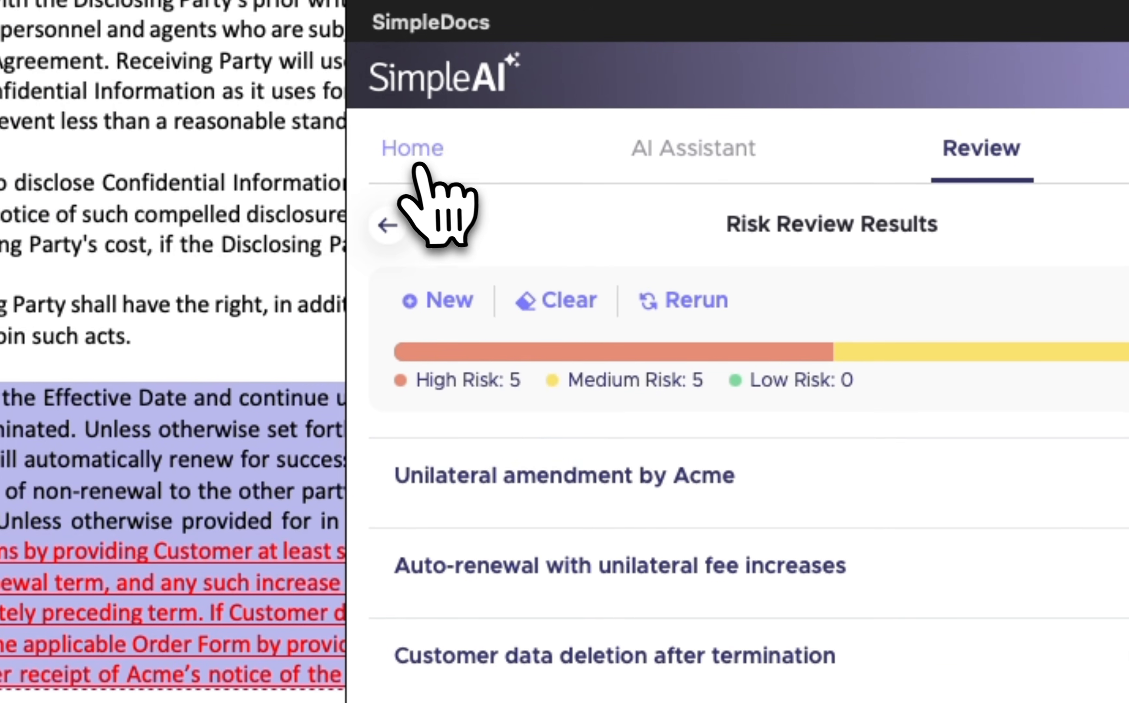
{"action": "left_click", "coordinate": [417, 169]}
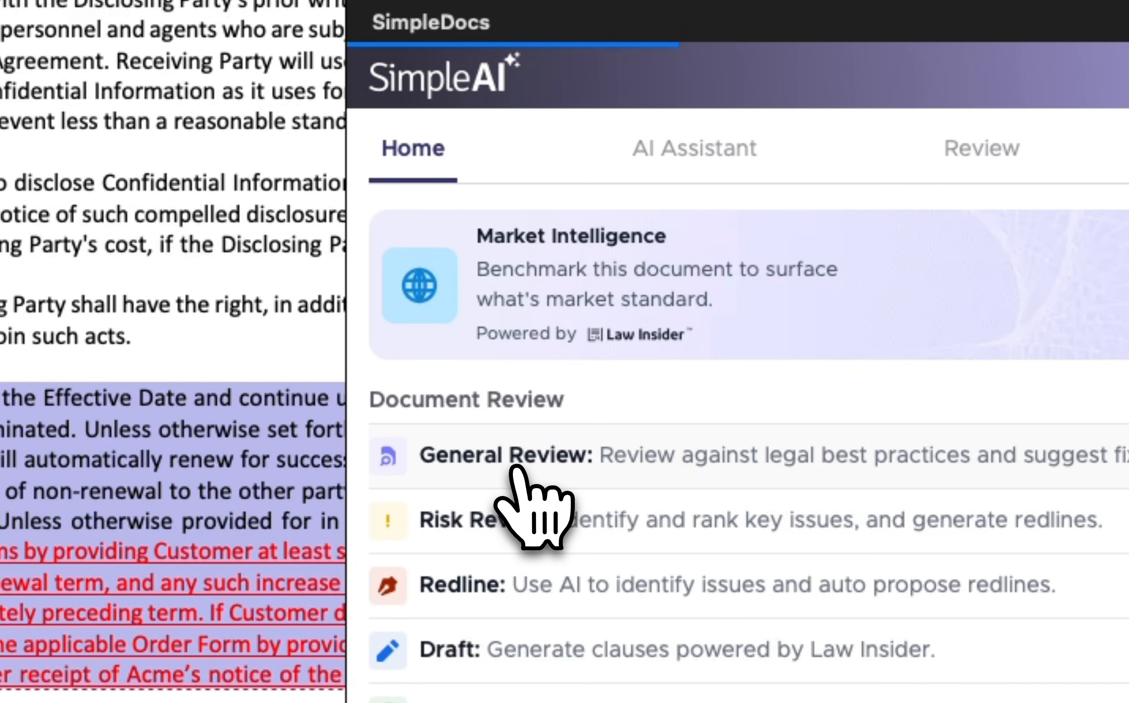
{"action": "left_click", "coordinate": [513, 470]}
{"action": "left_click", "coordinate": [455, 356]}
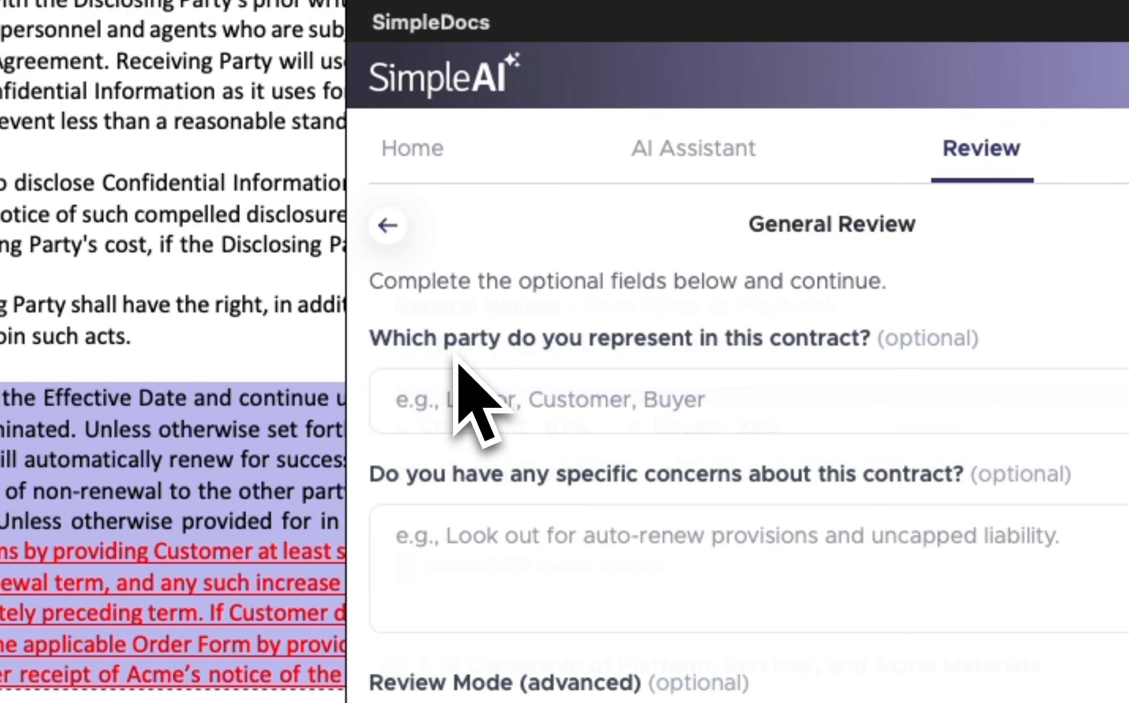
{"action": "left_click", "coordinate": [492, 403]}
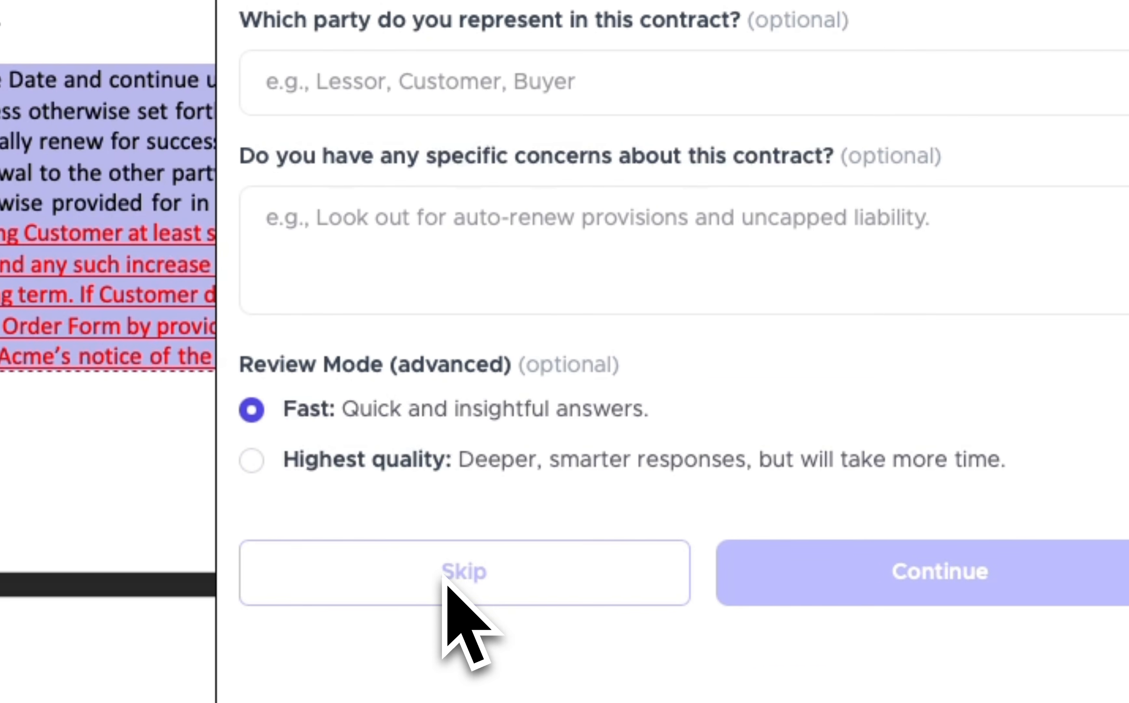
{"action": "left_click", "coordinate": [463, 553]}
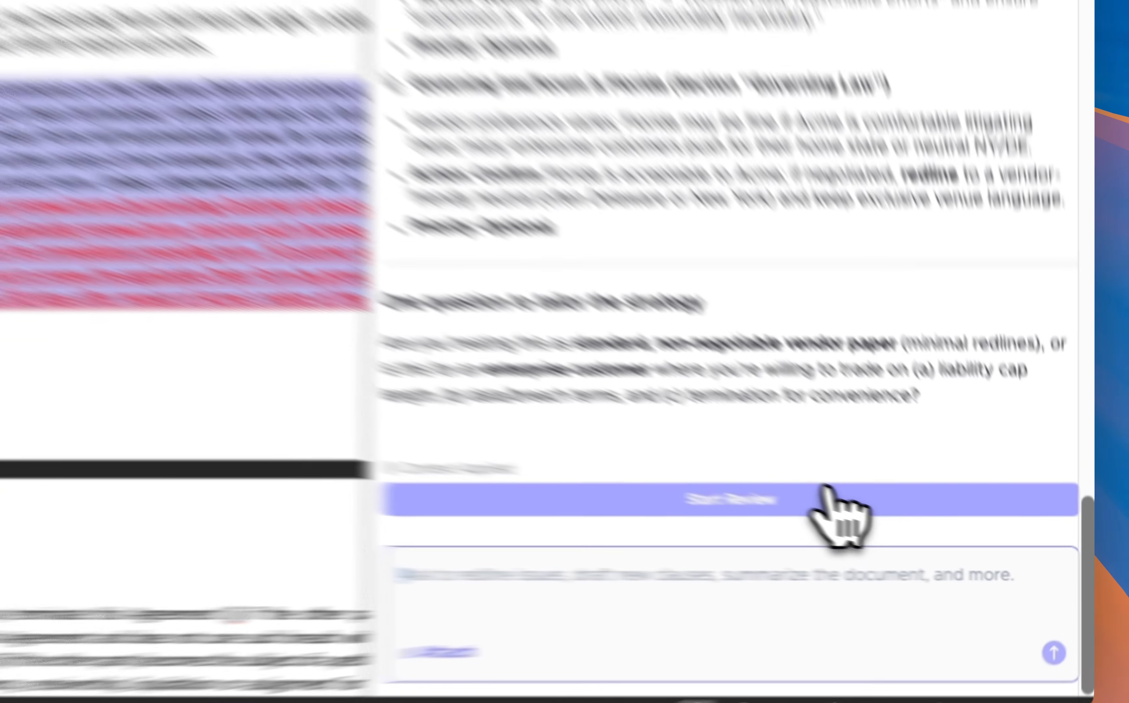
- Run the General Review, expand the "Data Processing Addendum Incorporation" issue and locate its clause in the document
{"action": "left_click", "coordinate": [914, 527]}
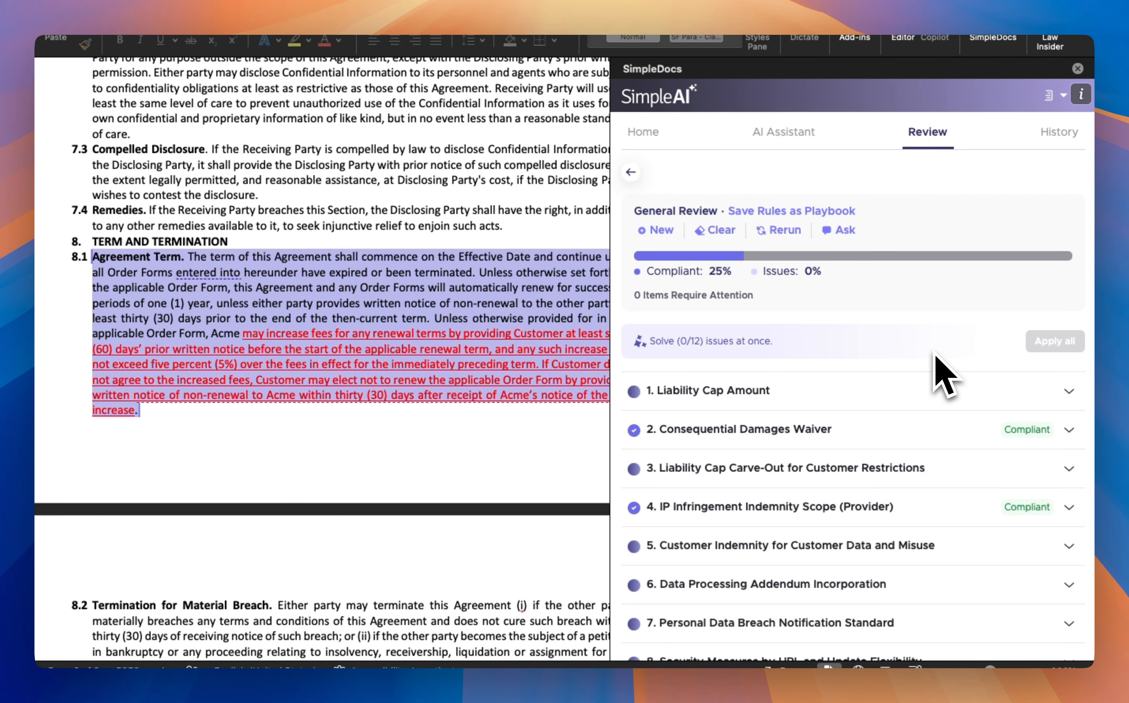
{"action": "scroll", "coordinate": [945, 375], "scroll_direction": "down", "scroll_amount": 5}
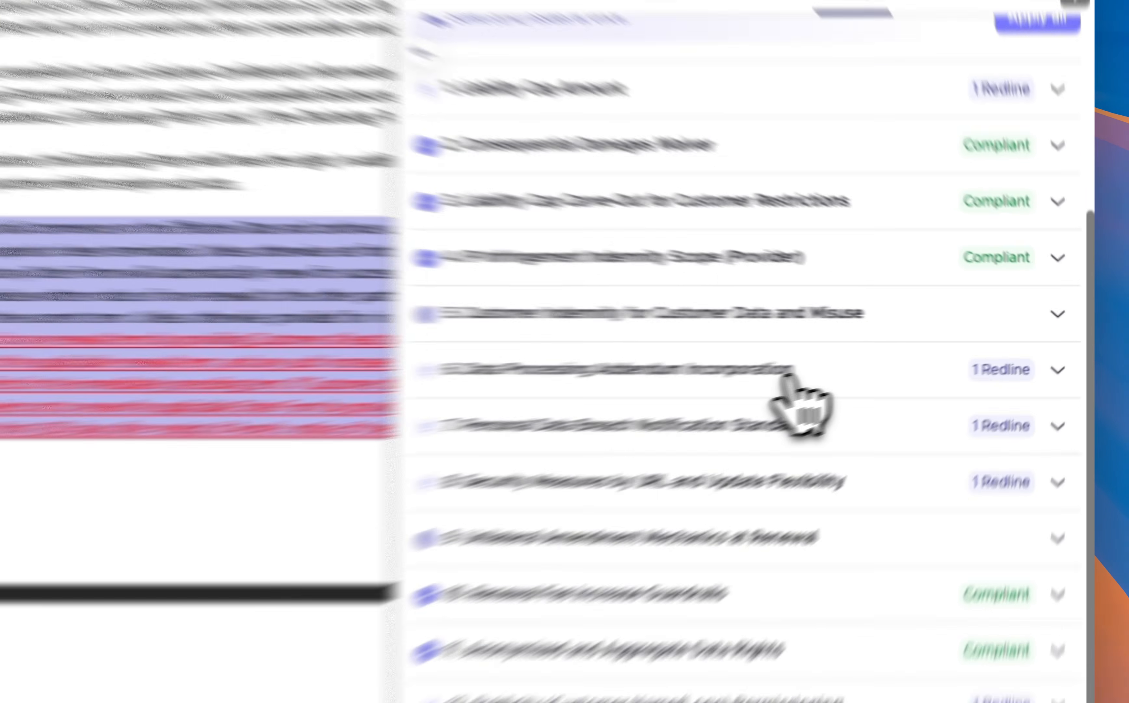
{"action": "left_click", "coordinate": [882, 357]}
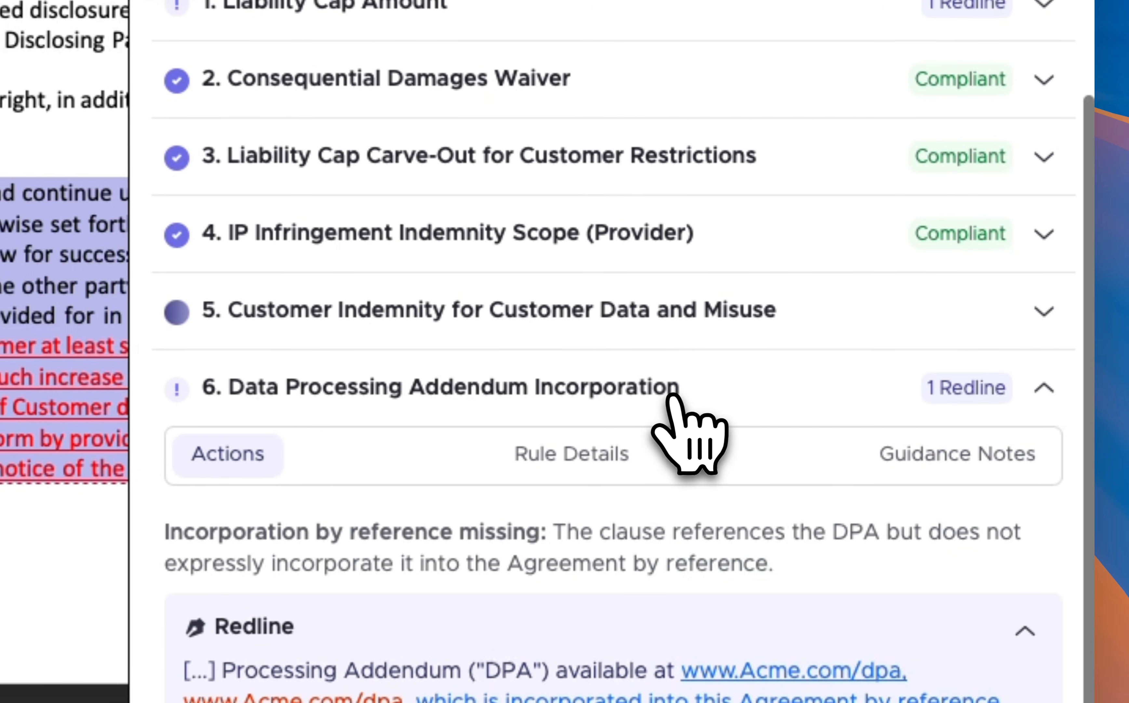
{"action": "scroll", "coordinate": [689, 436], "scroll_direction": "down", "scroll_amount": 3}
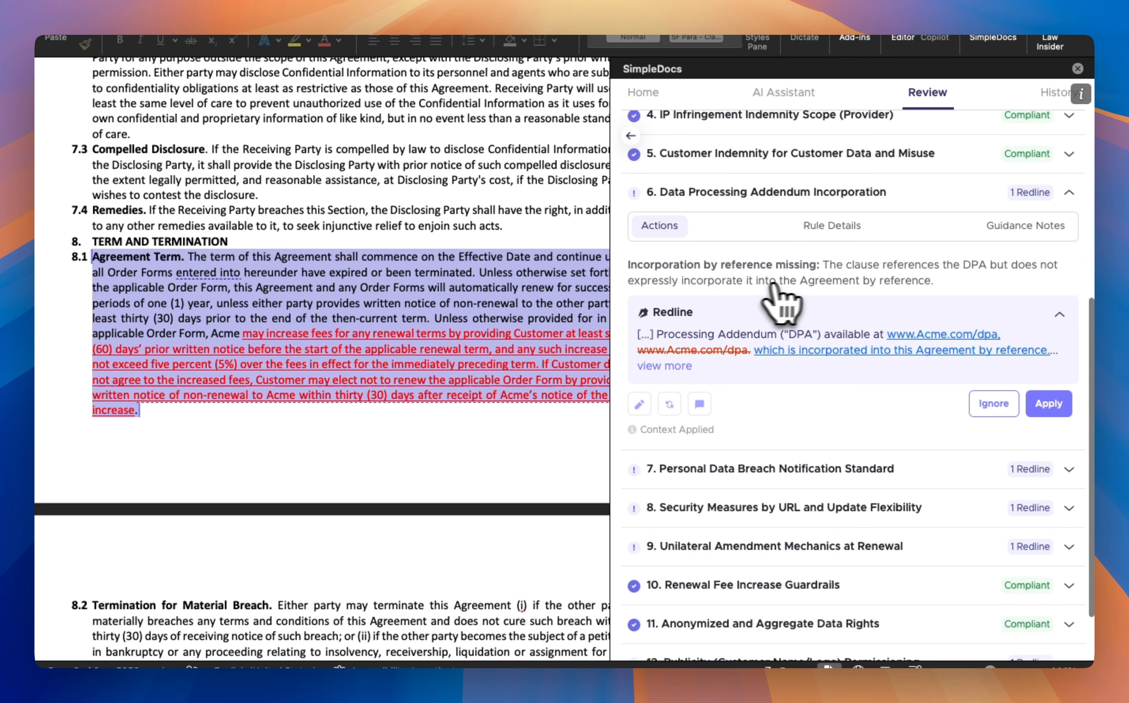
{"action": "scroll", "coordinate": [945, 307], "scroll_direction": "down", "scroll_amount": 2}
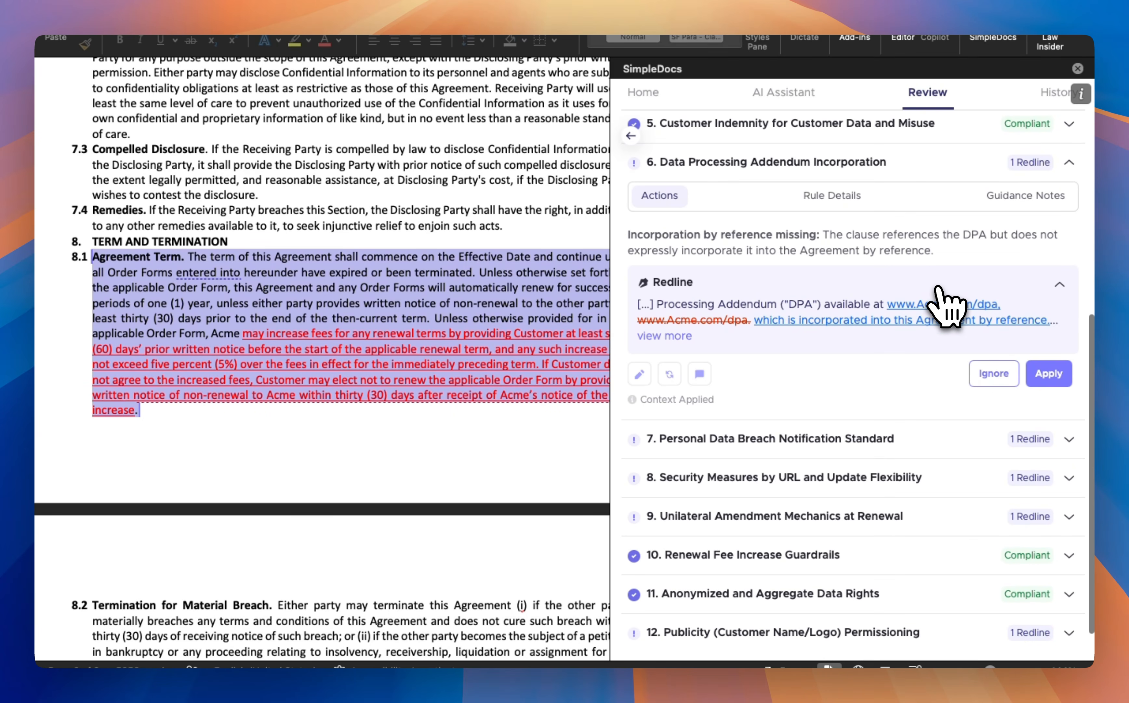
{"action": "scroll", "coordinate": [838, 325], "scroll_direction": "down", "scroll_amount": 3}
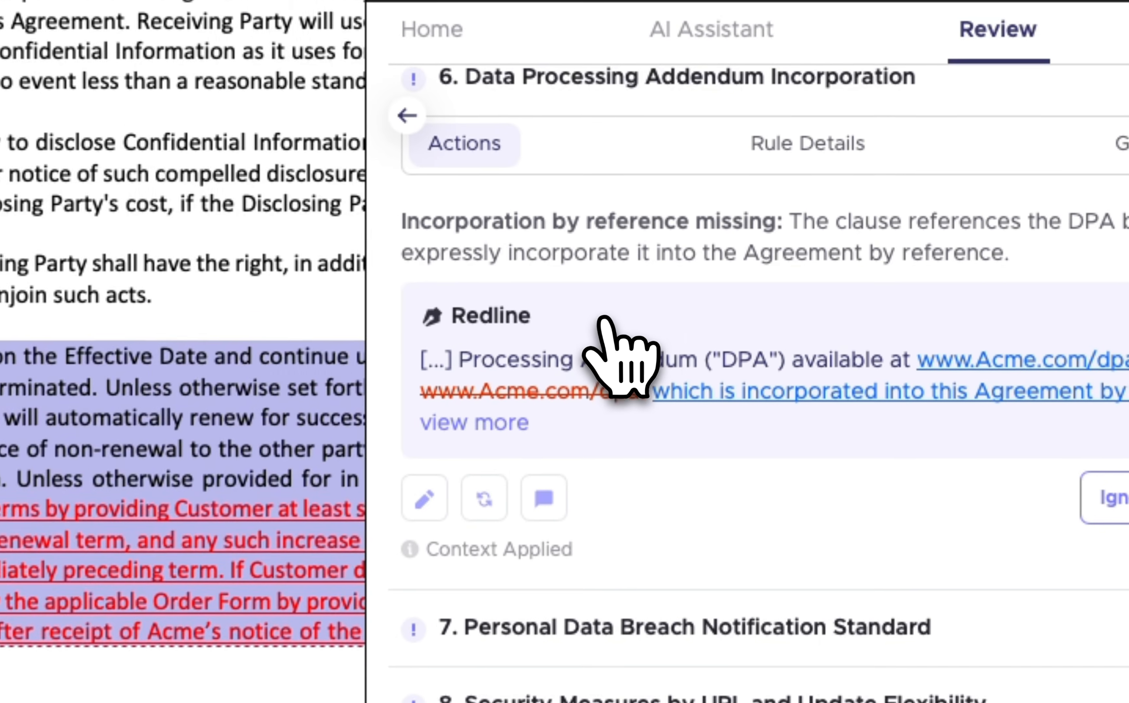
{"action": "left_click", "coordinate": [733, 240]}
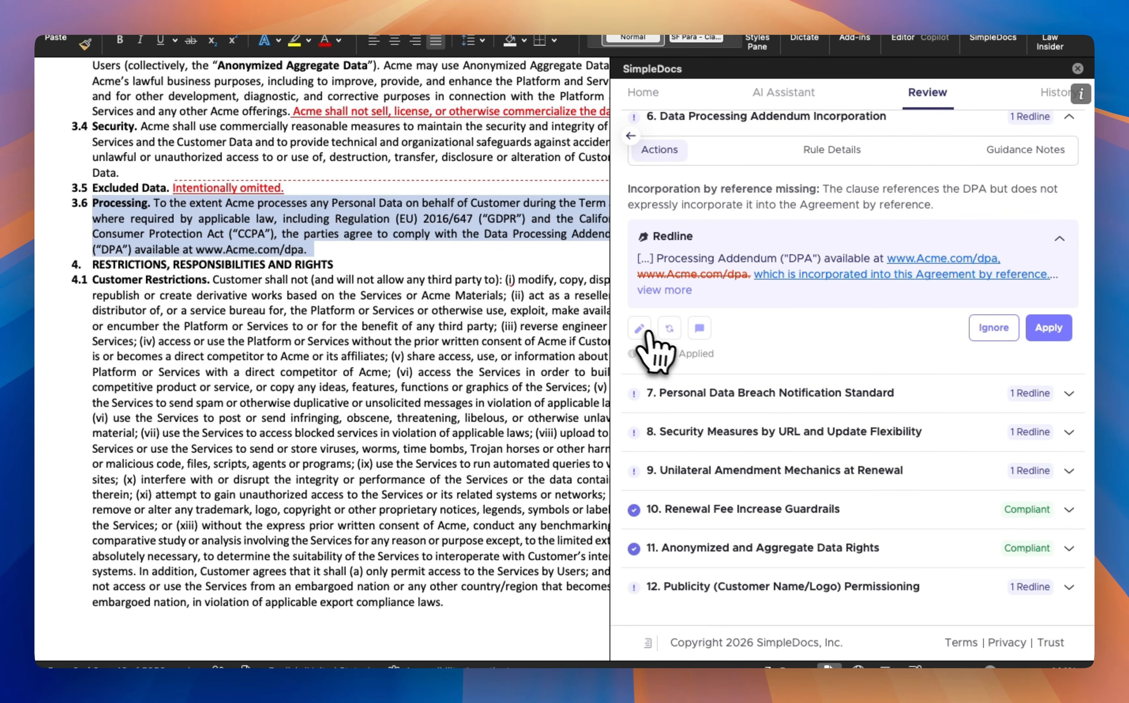
- Return to the SimpleAI home page and submit the Redline request "make sure choice of law is Montana." without the selected Processing clause
{"action": "scroll", "coordinate": [756, 353], "scroll_direction": "up", "scroll_amount": 3}
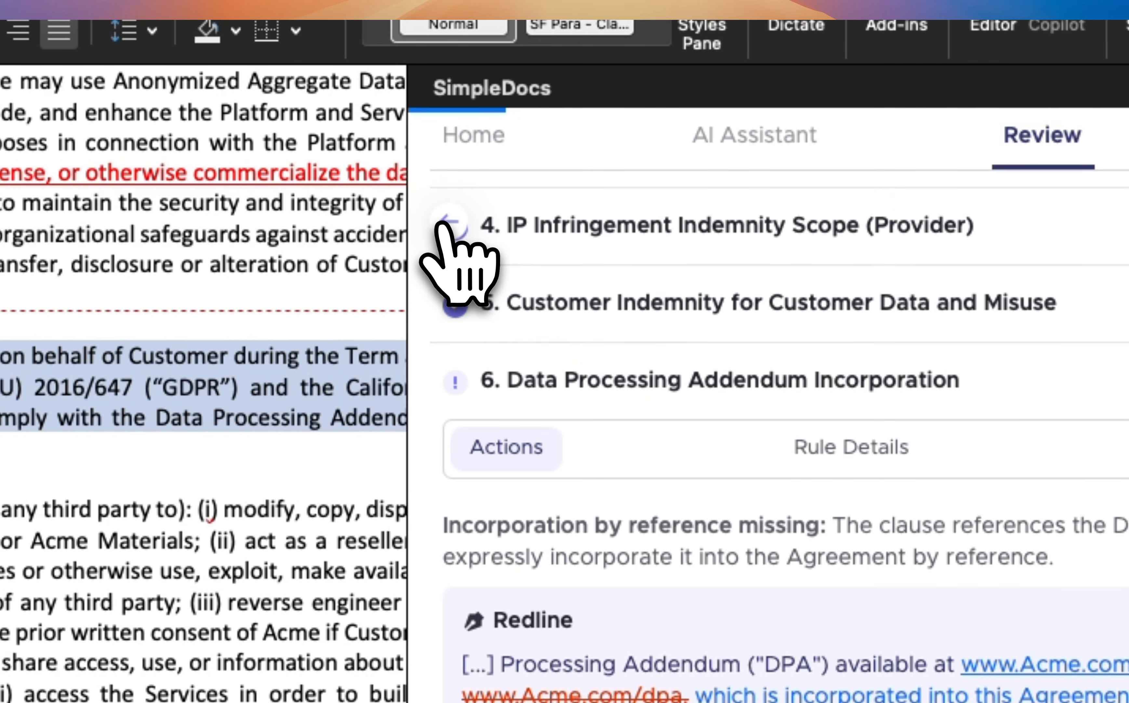
{"action": "left_click", "coordinate": [483, 209]}
{"action": "left_click", "coordinate": [489, 222]}
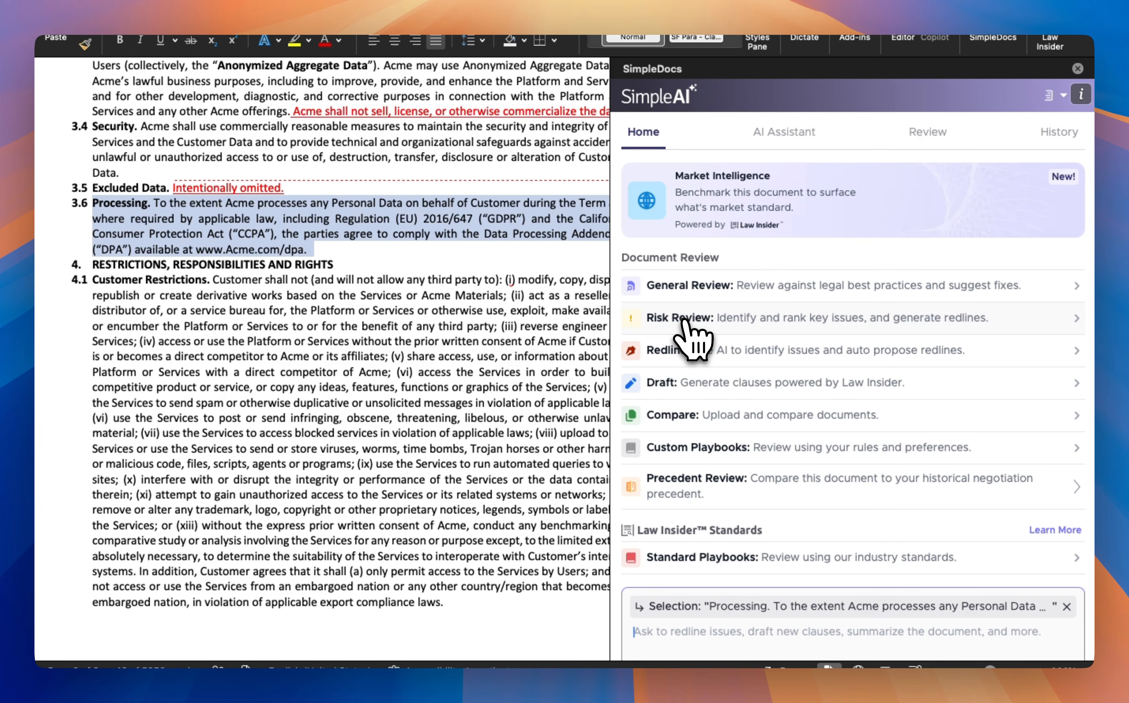
{"action": "scroll", "coordinate": [683, 320], "scroll_direction": "down", "scroll_amount": 3}
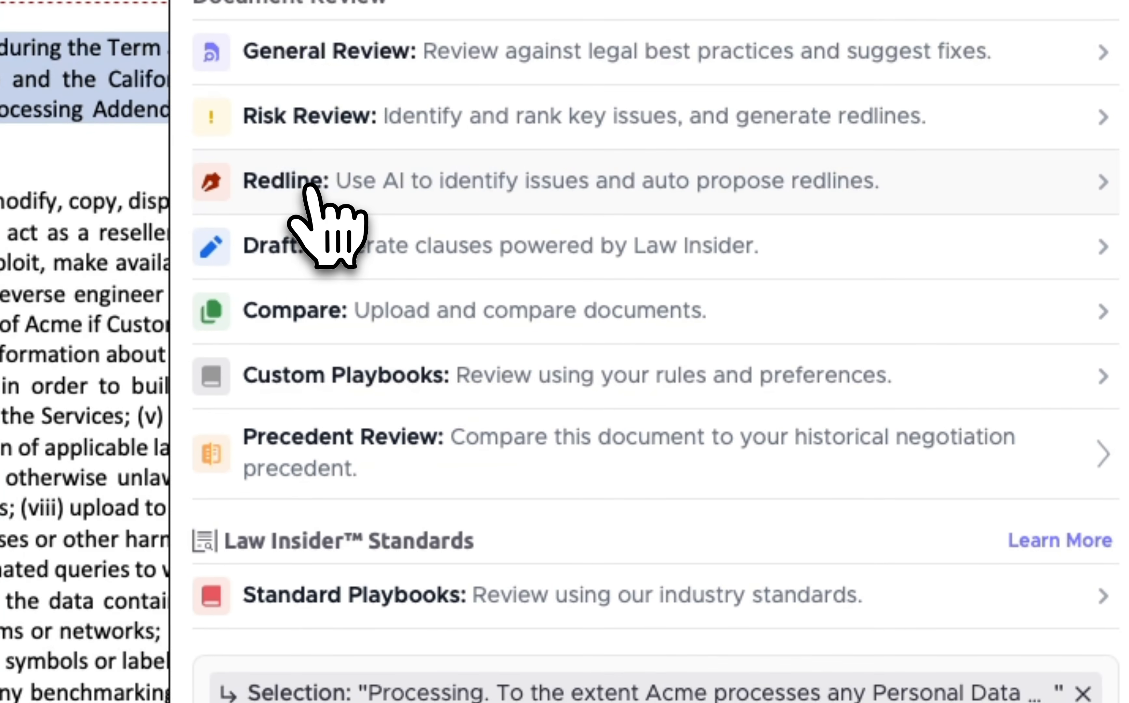
{"action": "left_click", "coordinate": [687, 270]}
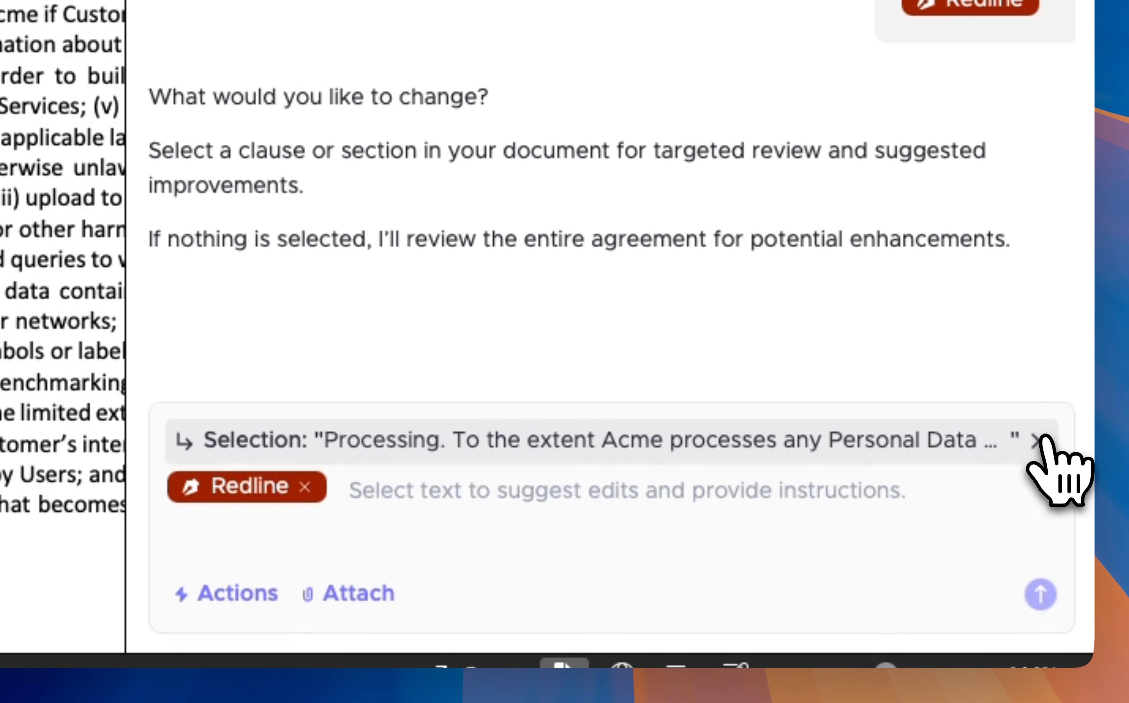
{"action": "left_click", "coordinate": [1042, 439]}
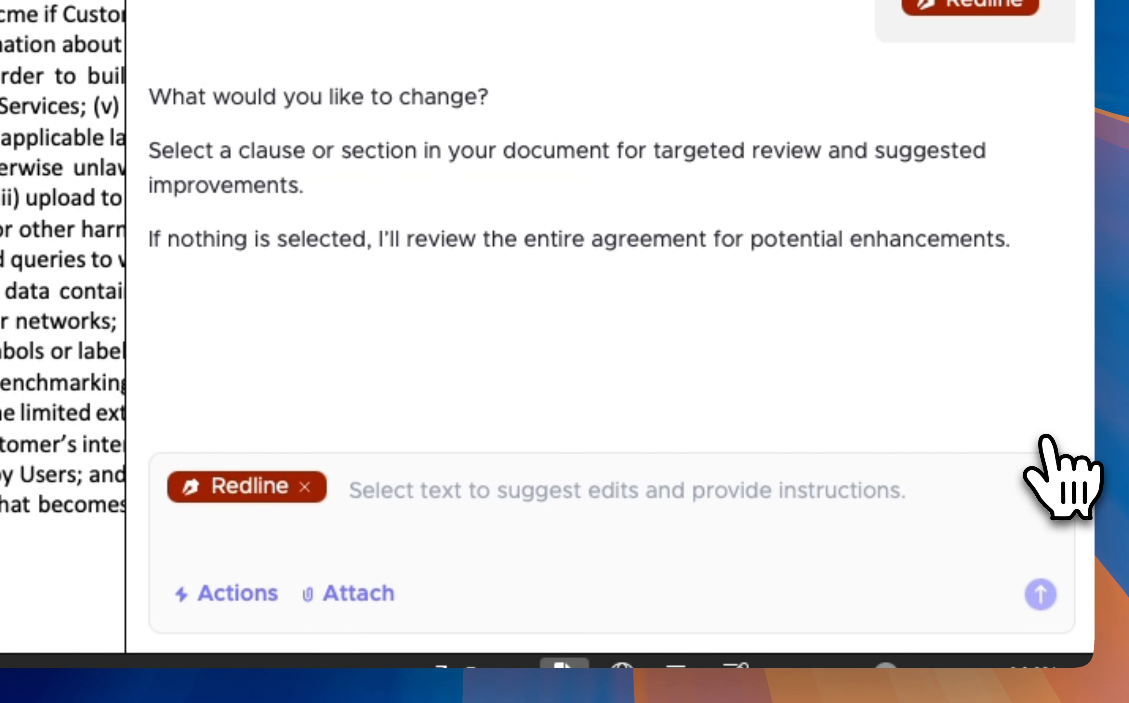
{"action": "left_click", "coordinate": [432, 497]}
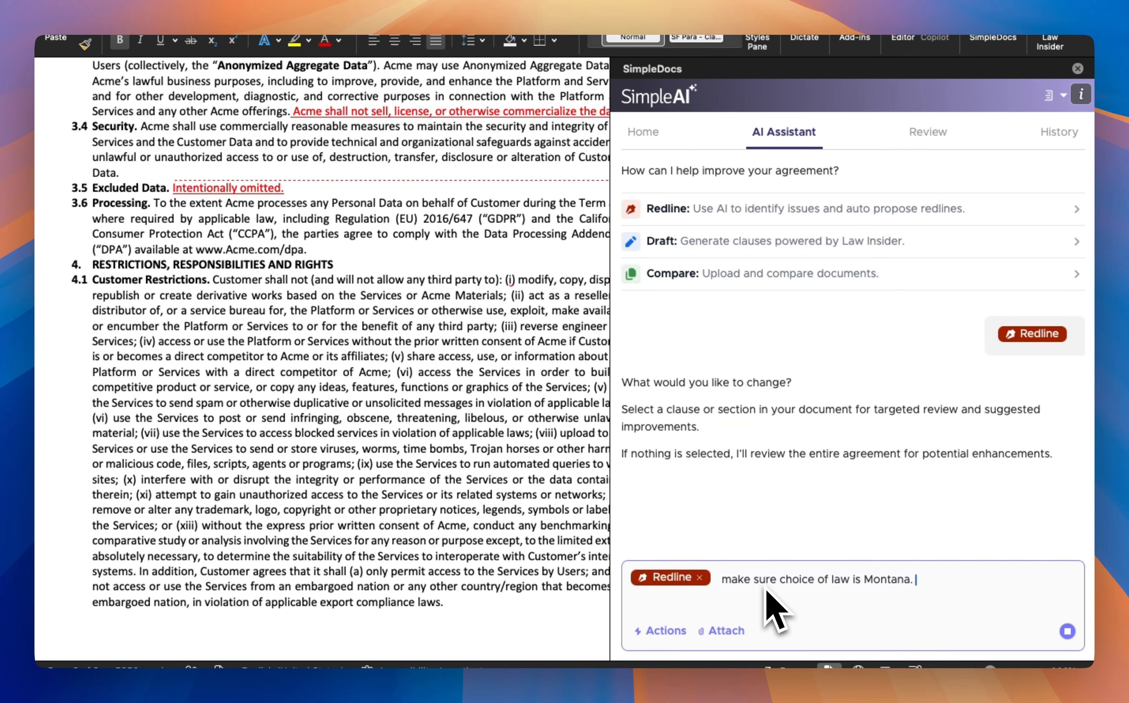
{"action": "key", "text": "Return"}
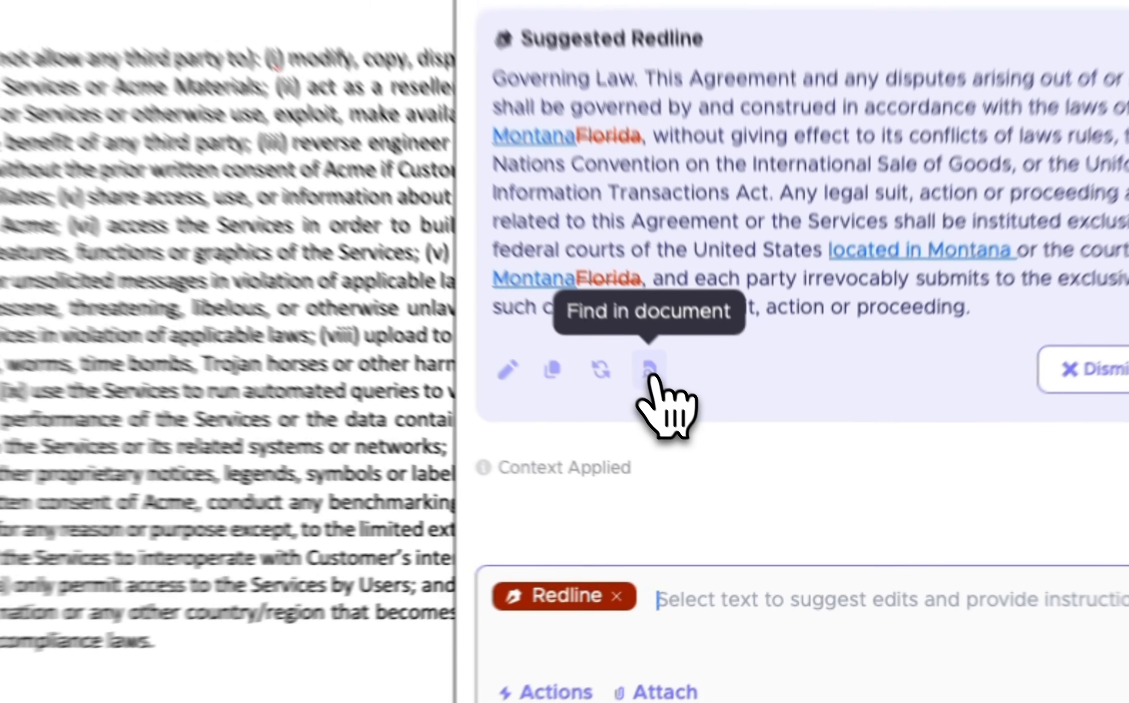
- Find the Governing Law clause in the document and apply the suggested redline changing Florida to Montana
{"action": "left_click", "coordinate": [718, 451]}
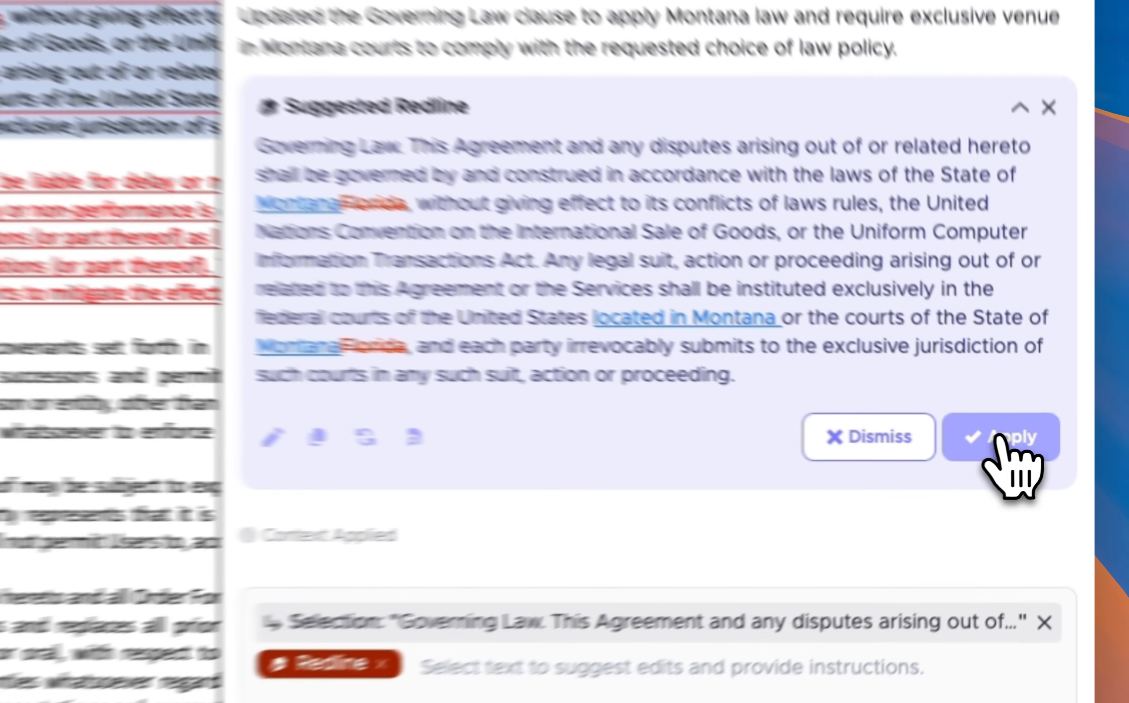
{"action": "left_click", "coordinate": [1043, 453]}
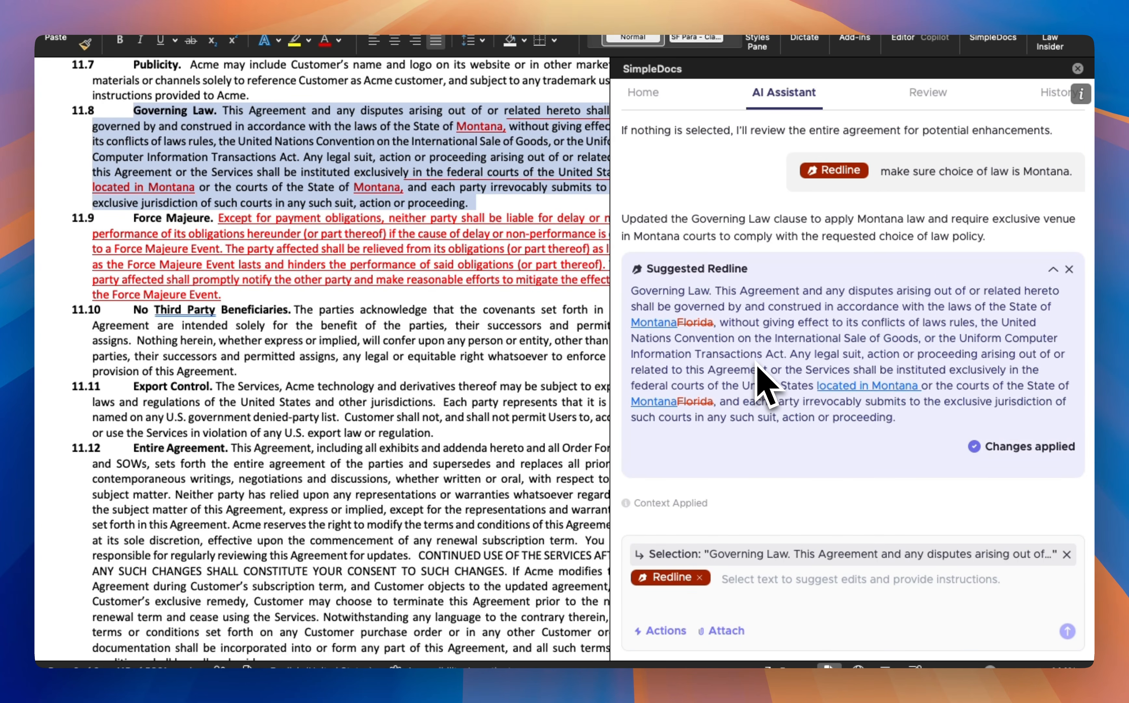
{"action": "scroll", "coordinate": [757, 363], "scroll_direction": "down", "scroll_amount": 1}
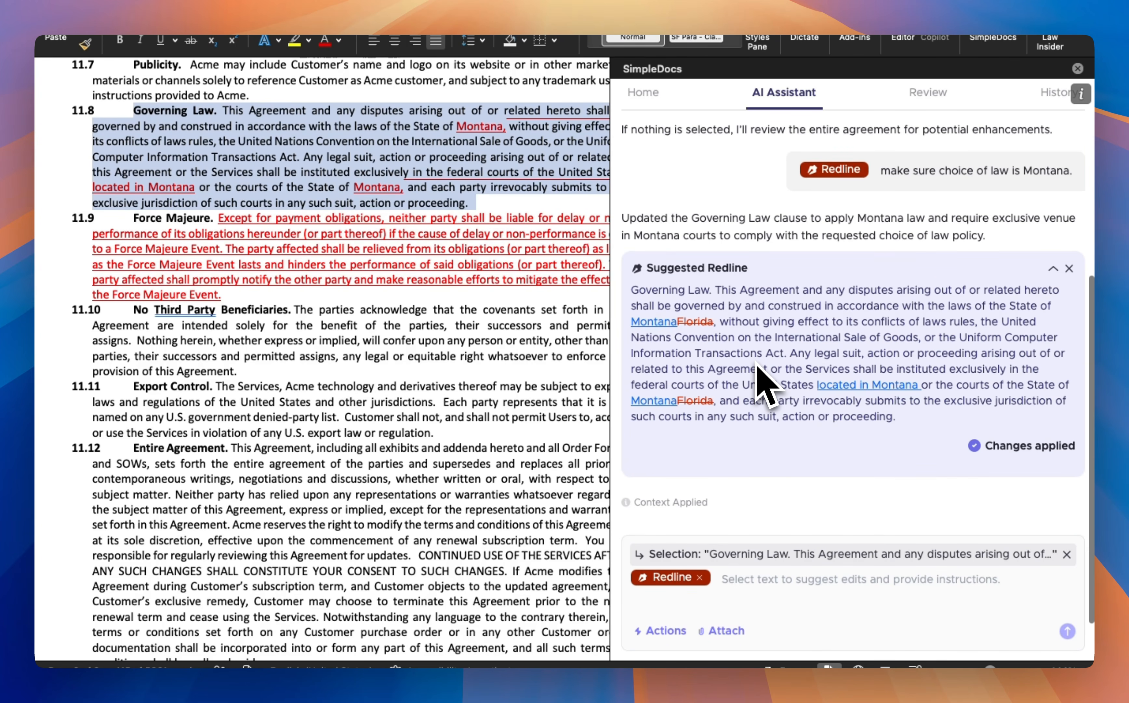
- Remove the attached selection and the Redline action from the prompt, and start a new chat thread
{"action": "left_click", "coordinate": [1063, 553]}
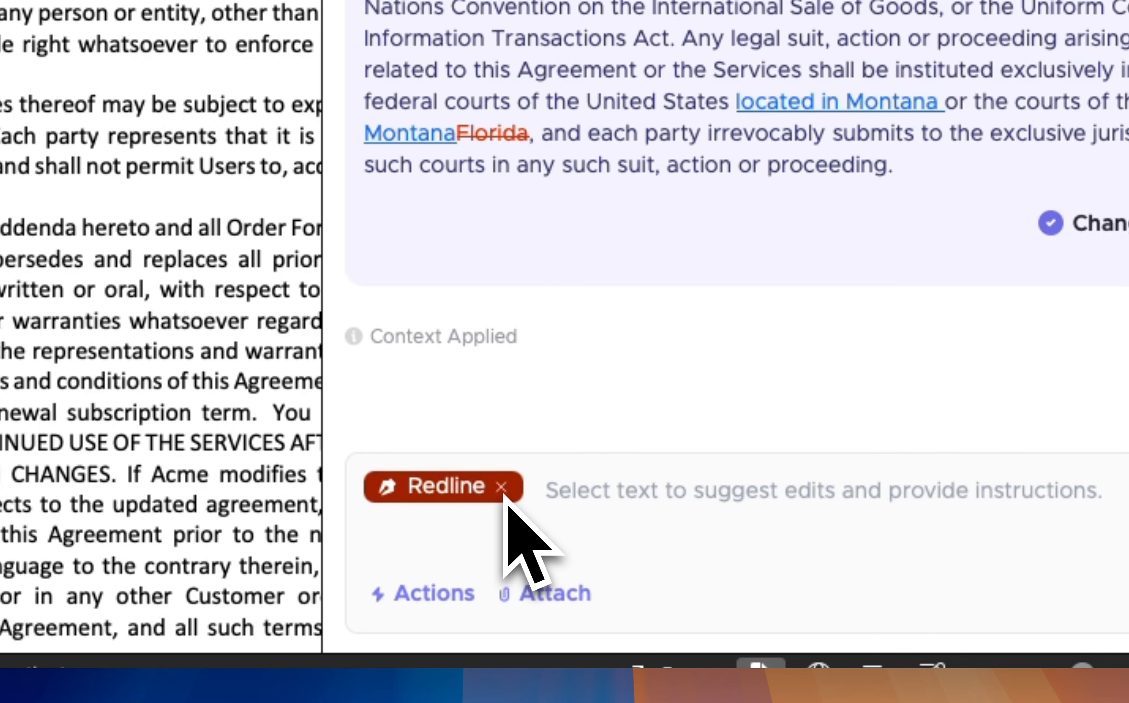
{"action": "left_click", "coordinate": [502, 487]}
{"action": "left_click", "coordinate": [448, 581]}
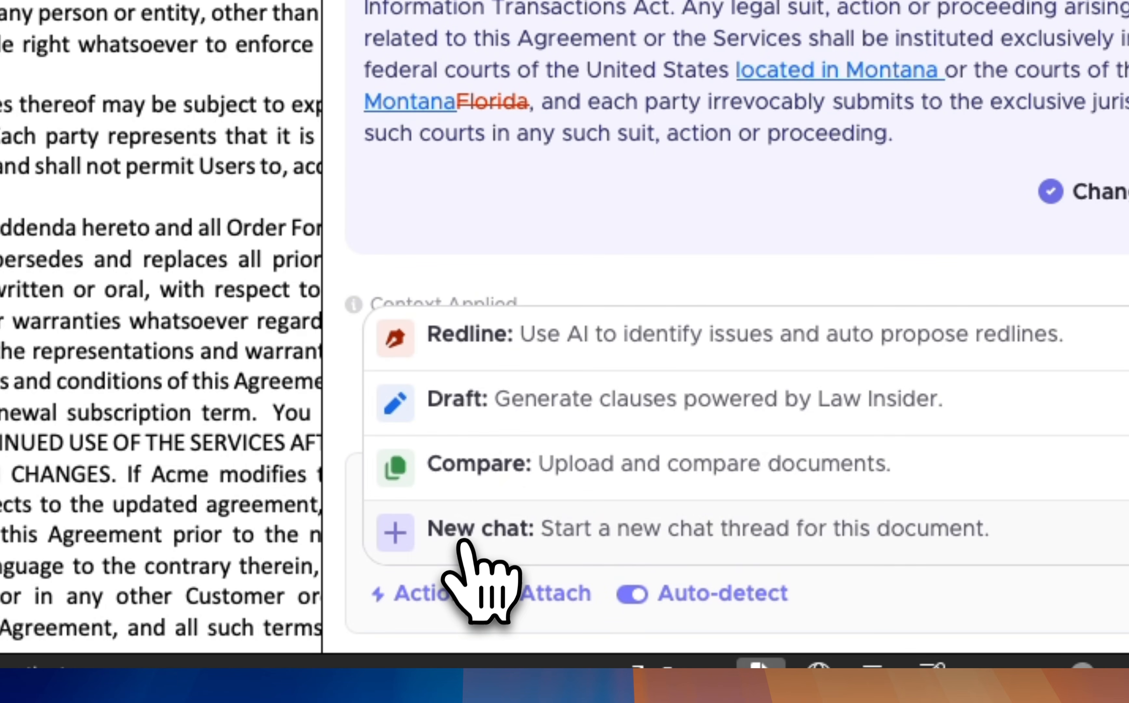
{"action": "left_click", "coordinate": [467, 539]}
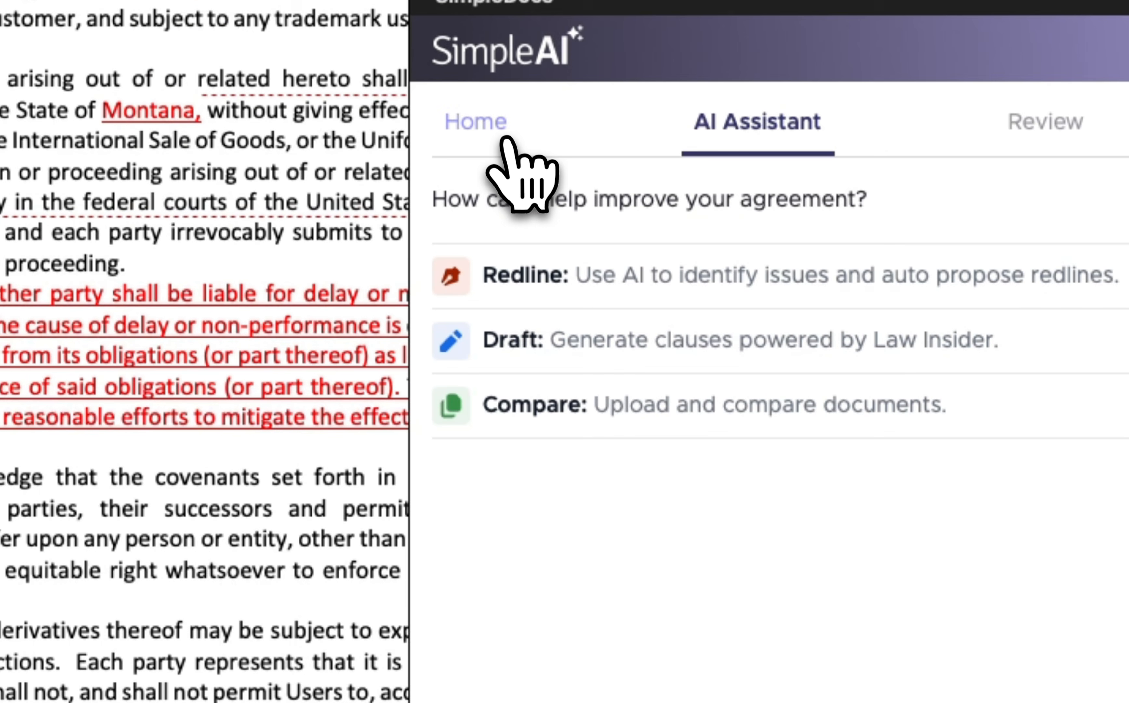
- Start a Draft request from the SimpleAI home page and submit "I need a liquidated damages clause with a $40,000 CAP"
{"action": "left_click", "coordinate": [506, 138]}
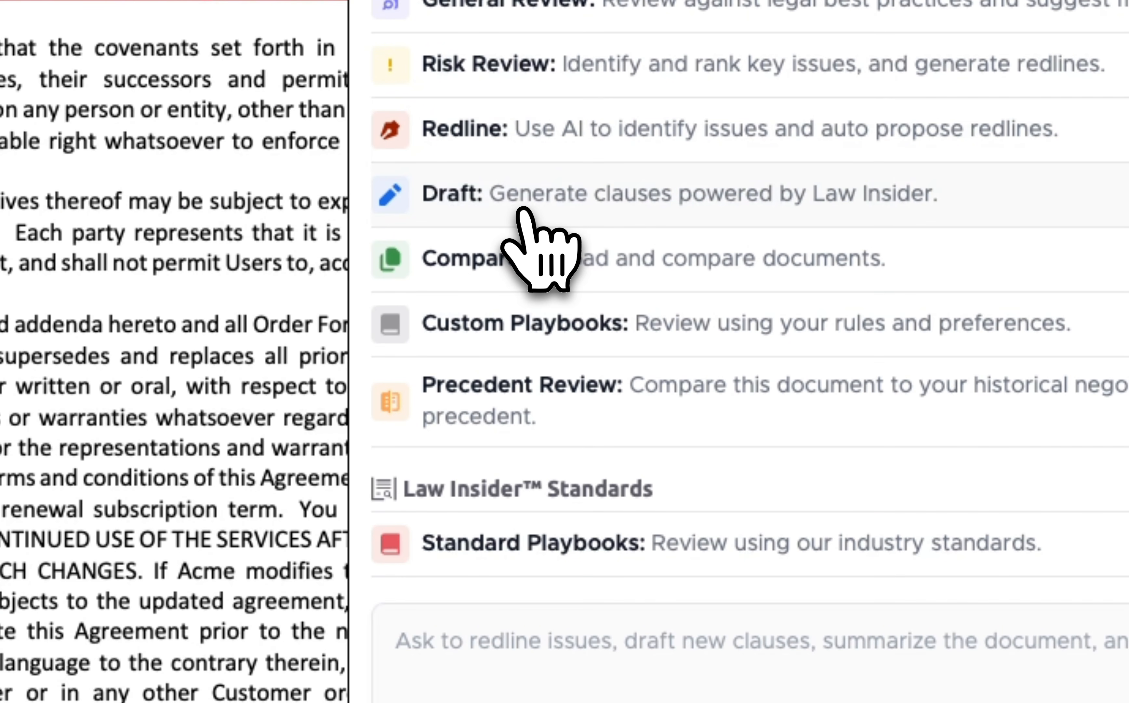
{"action": "left_click", "coordinate": [524, 210]}
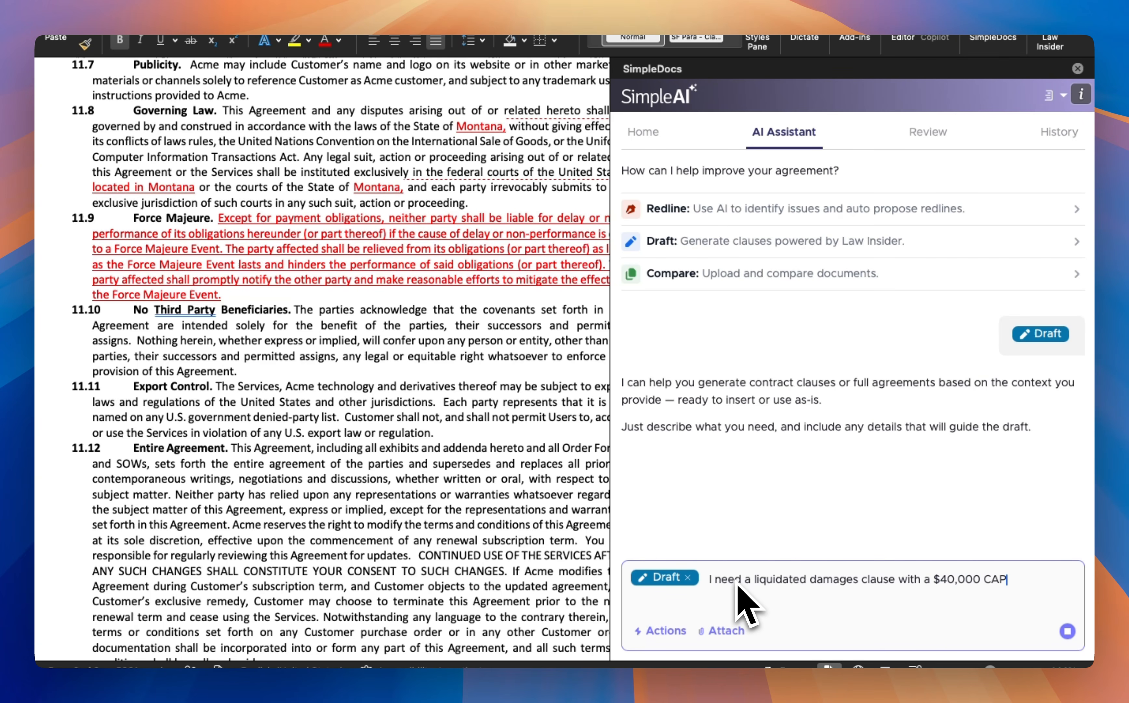
{"action": "key", "text": "Return"}
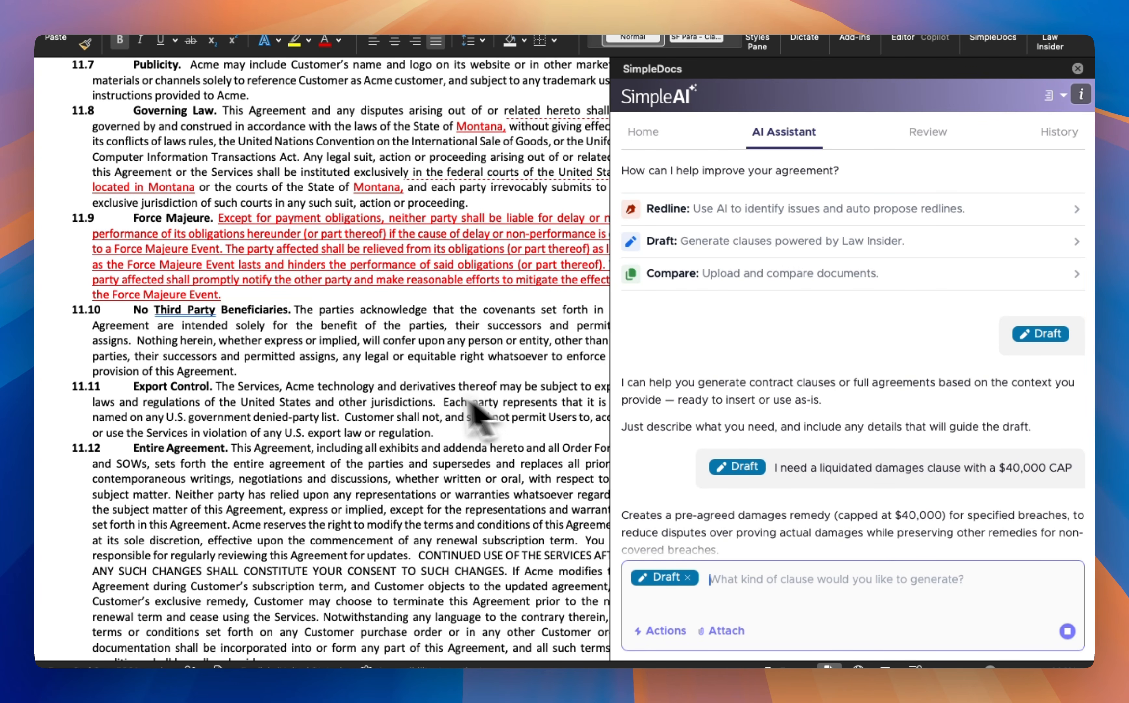
- Read the drafted liquidated damages clause and browse all of its similar clauses on the Law Insider website
{"action": "scroll", "coordinate": [446, 395], "scroll_direction": "up", "scroll_amount": 20}
{"action": "scroll", "coordinate": [461, 335], "scroll_direction": "up", "scroll_amount": 10}
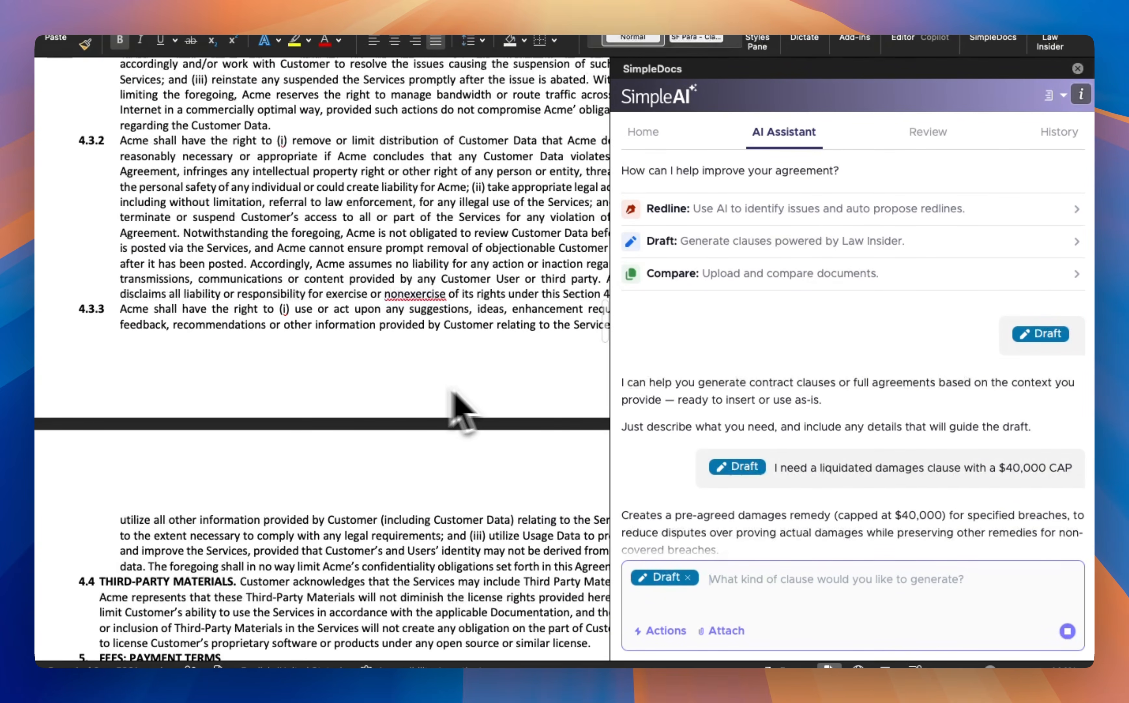
{"action": "scroll", "coordinate": [802, 474], "scroll_direction": "down", "scroll_amount": 5}
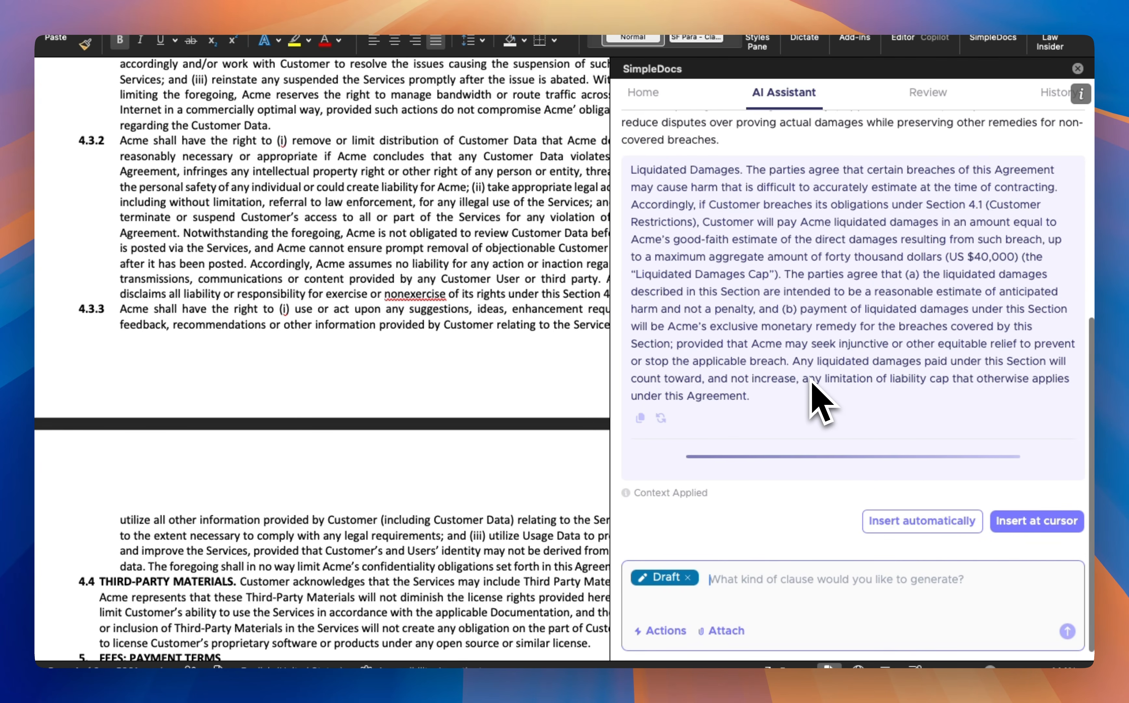
{"action": "scroll", "coordinate": [818, 401], "scroll_direction": "up", "scroll_amount": 1}
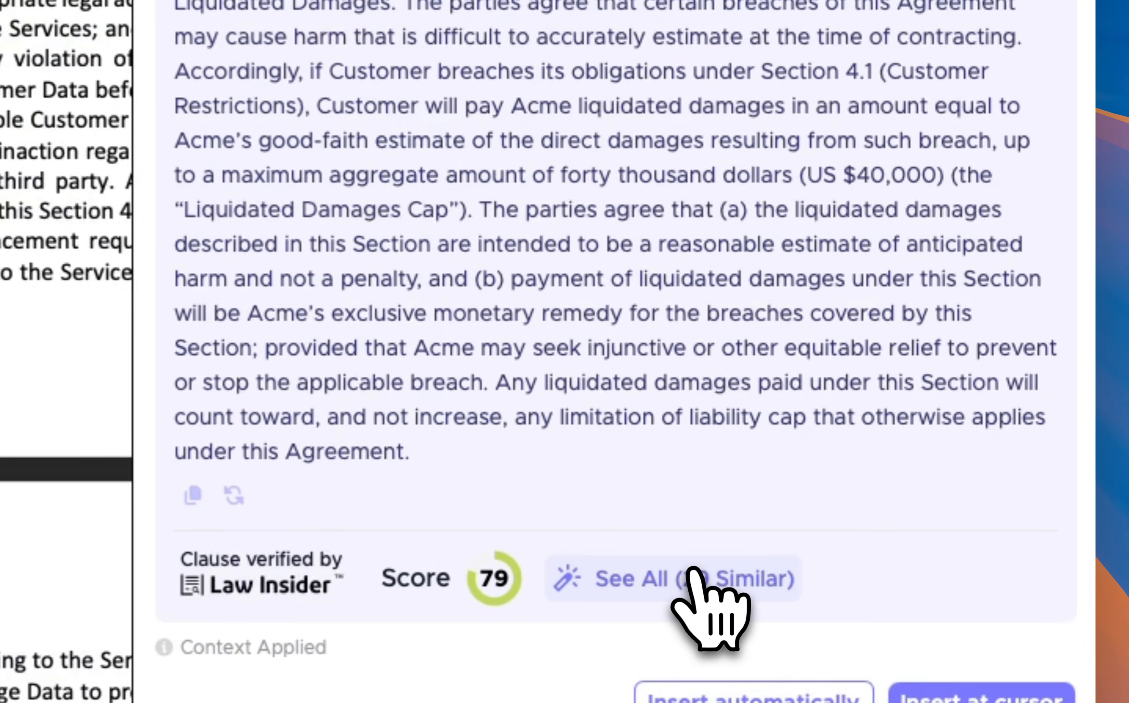
{"action": "left_click", "coordinate": [895, 481]}
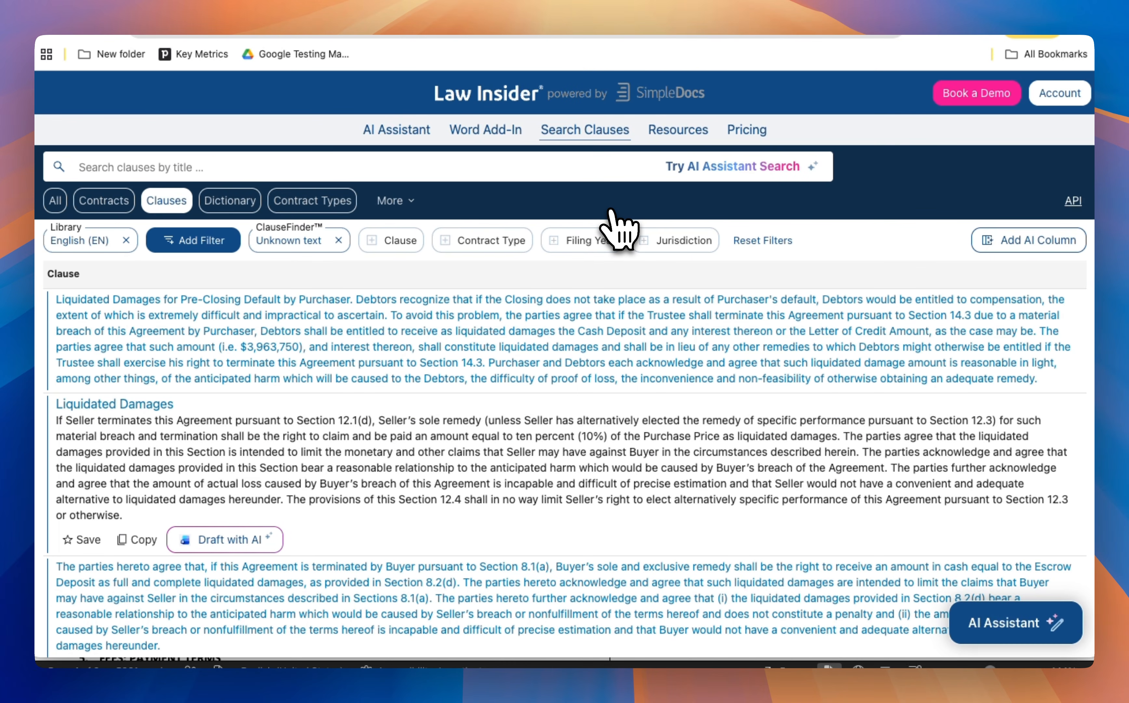
{"action": "scroll", "coordinate": [618, 223], "scroll_direction": "down", "scroll_amount": 5}
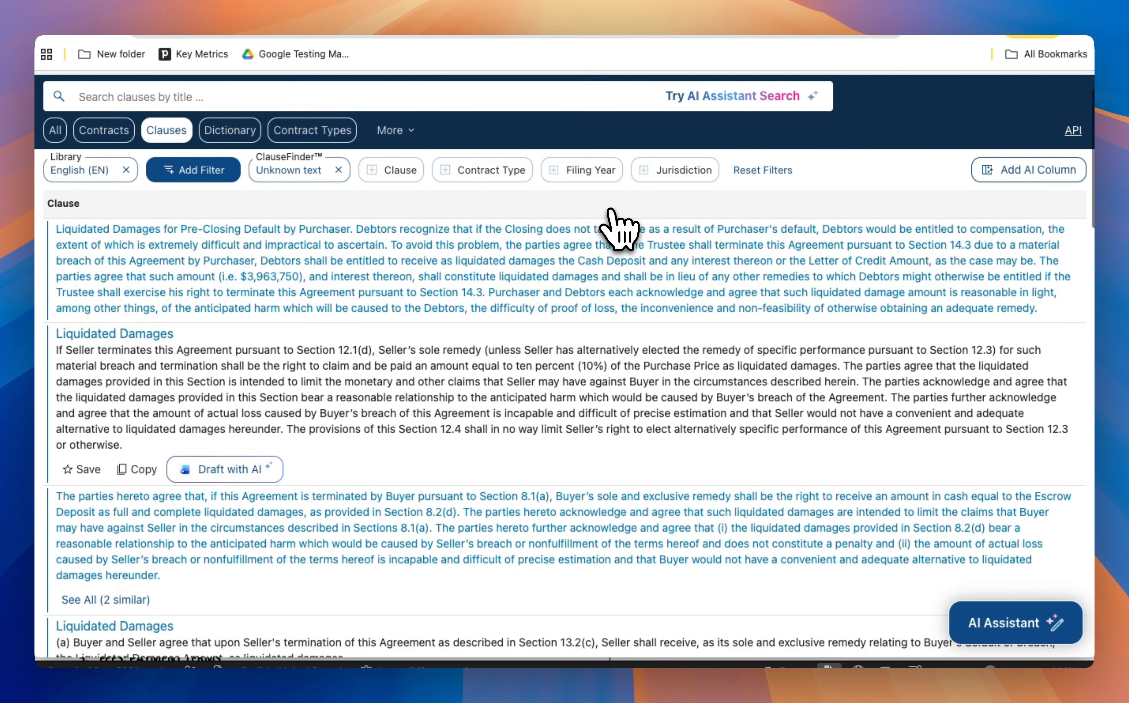
{"action": "scroll", "coordinate": [627, 177], "scroll_direction": "up", "scroll_amount": 5}
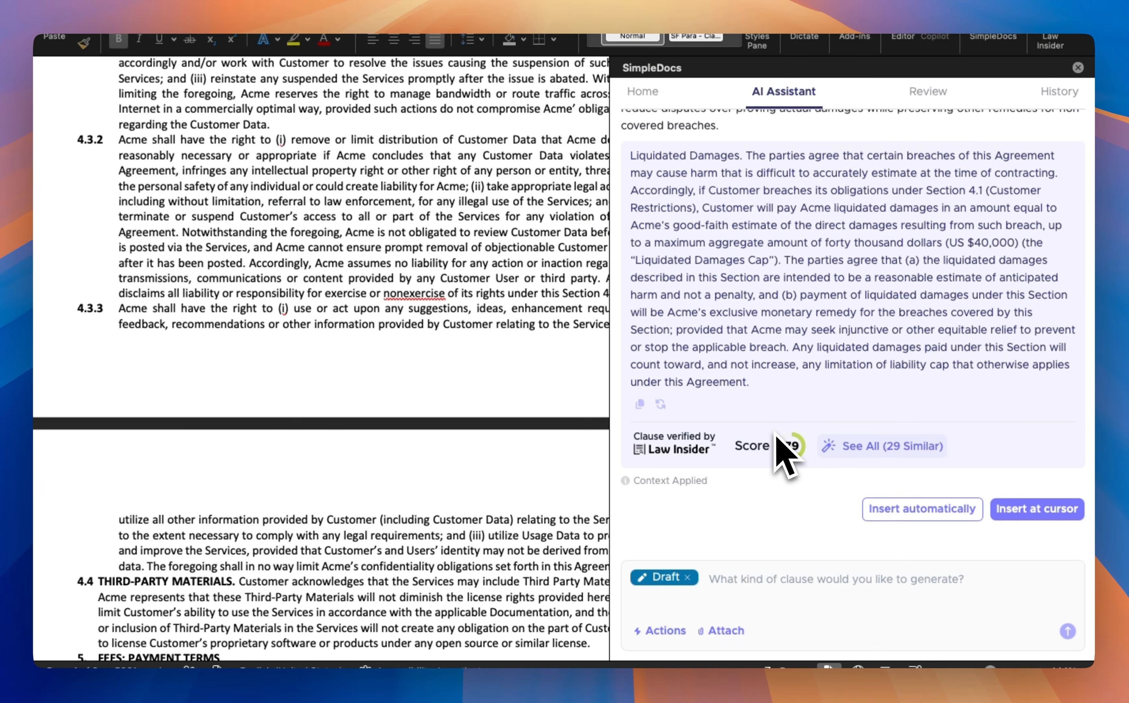
- Switch back to Word, reread the drafted liquidated damages clause and start a new chat thread for this document
{"action": "scroll", "coordinate": [667, 195], "scroll_direction": "up", "scroll_amount": 3}
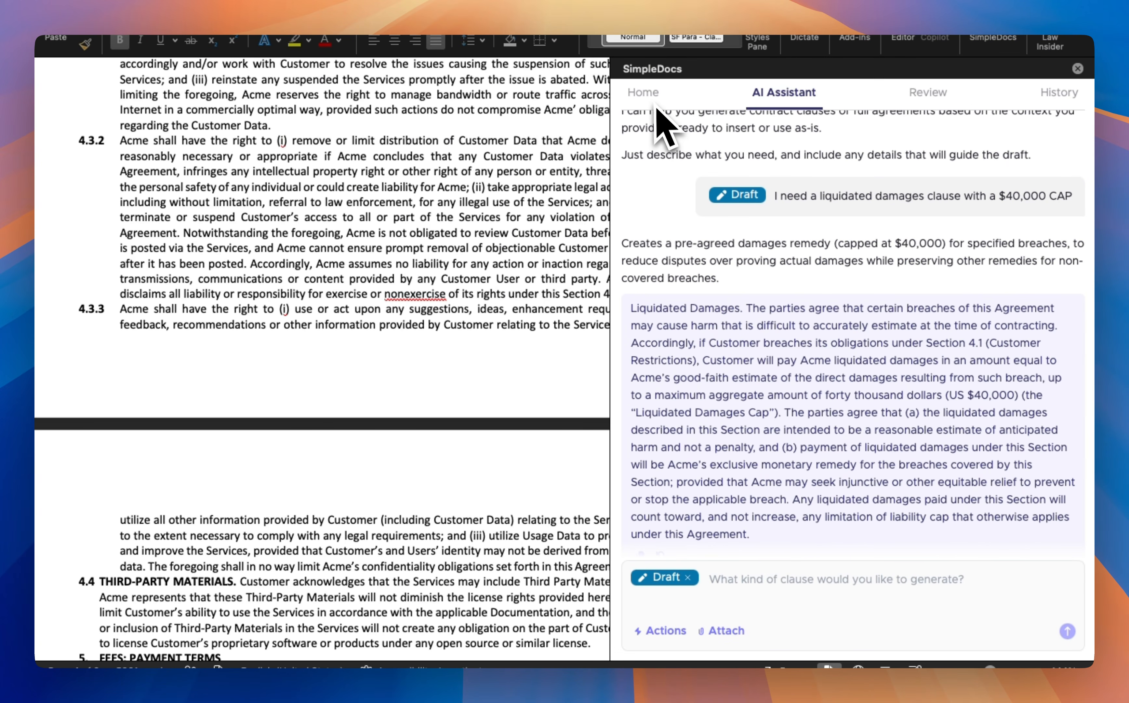
{"action": "scroll", "coordinate": [706, 302], "scroll_direction": "down", "scroll_amount": 4}
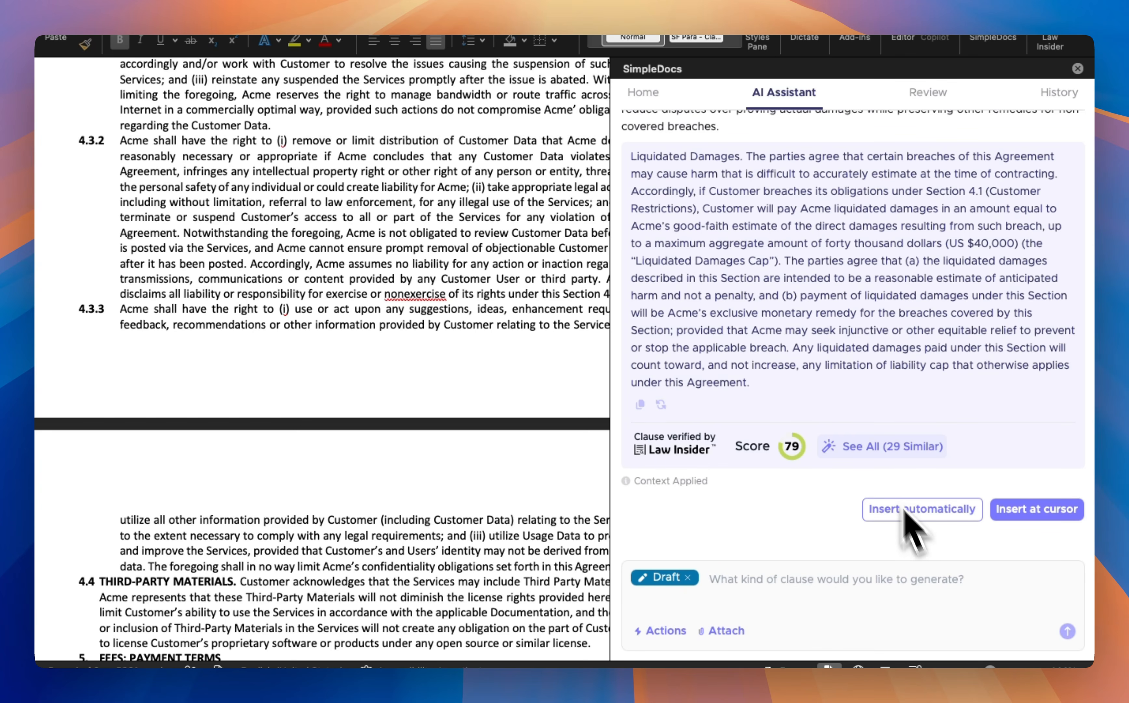
{"action": "scroll", "coordinate": [755, 291], "scroll_direction": "up", "scroll_amount": 1}
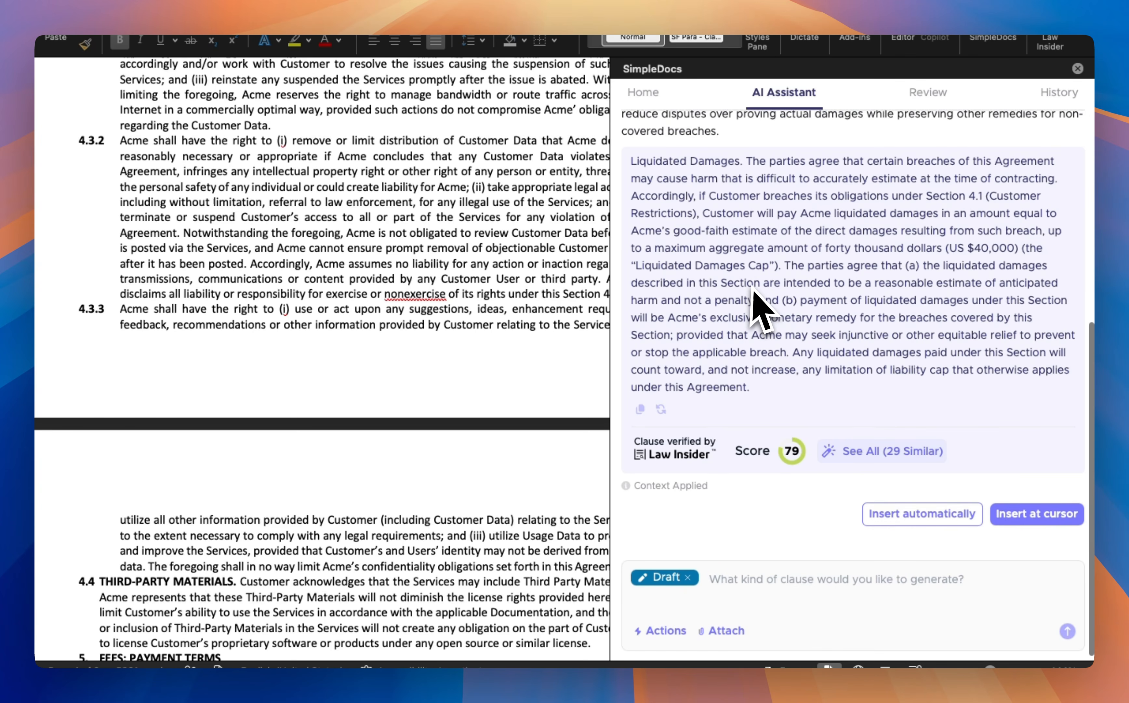
{"action": "scroll", "coordinate": [757, 307], "scroll_direction": "up", "scroll_amount": 2}
{"action": "scroll", "coordinate": [757, 308], "scroll_direction": "down", "scroll_amount": 3}
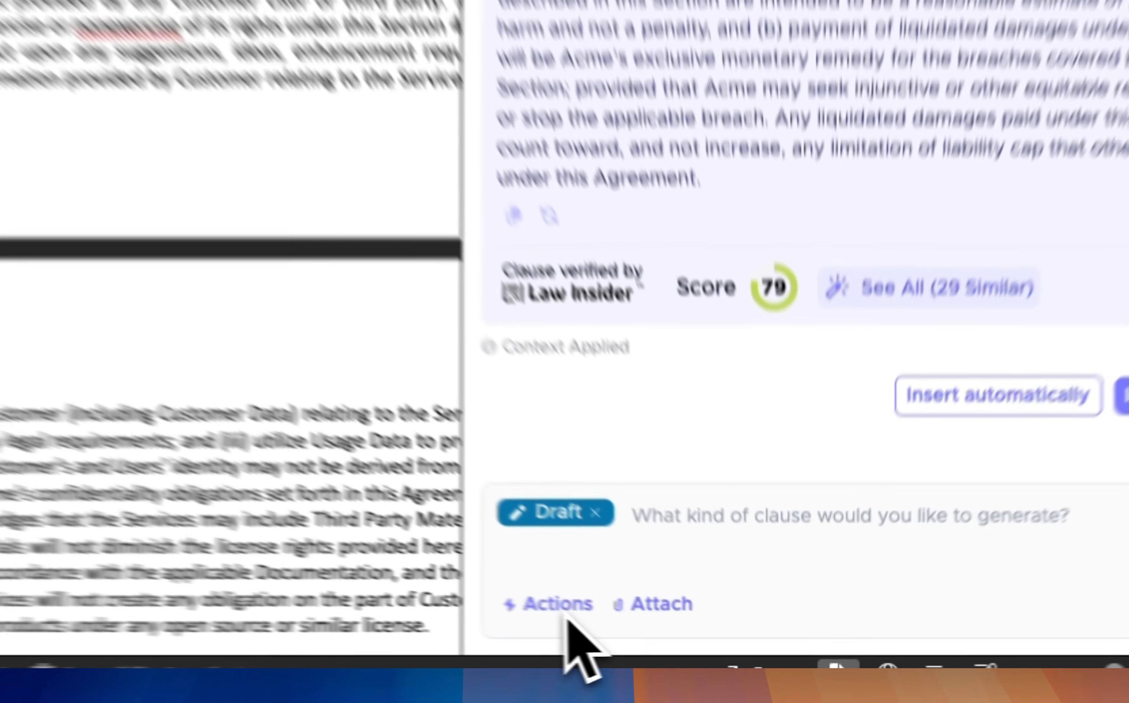
{"action": "left_click", "coordinate": [560, 604]}
{"action": "left_click", "coordinate": [562, 605]}
{"action": "left_click", "coordinate": [565, 606]}
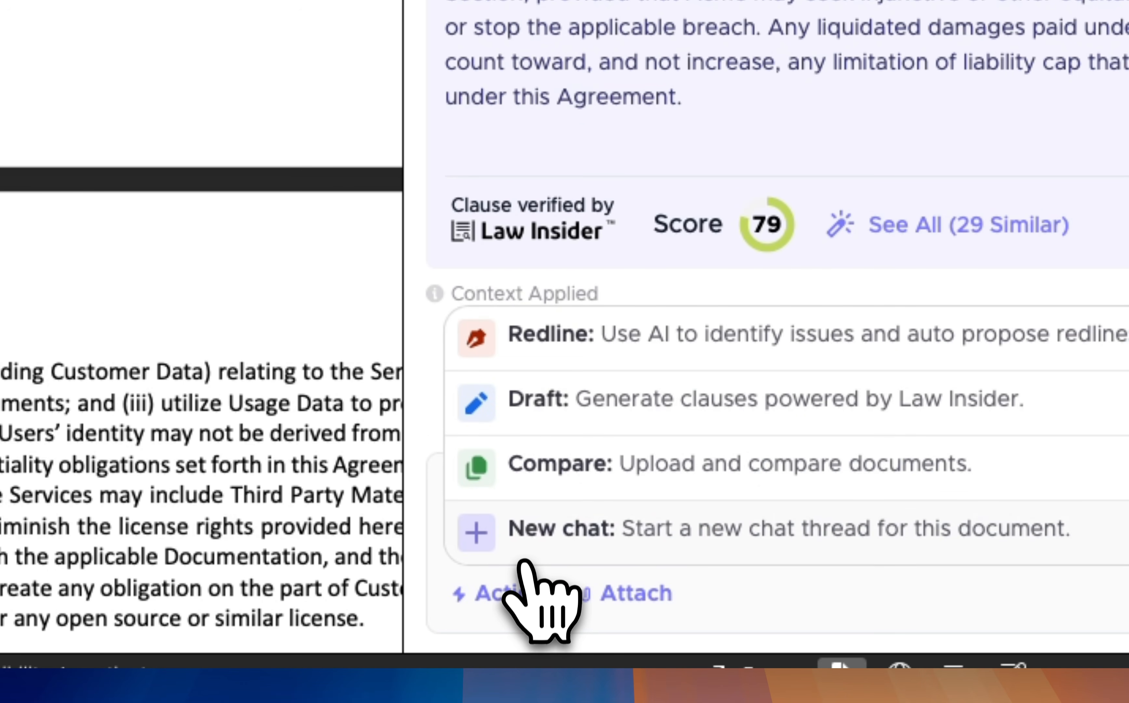
{"action": "left_click", "coordinate": [523, 560]}
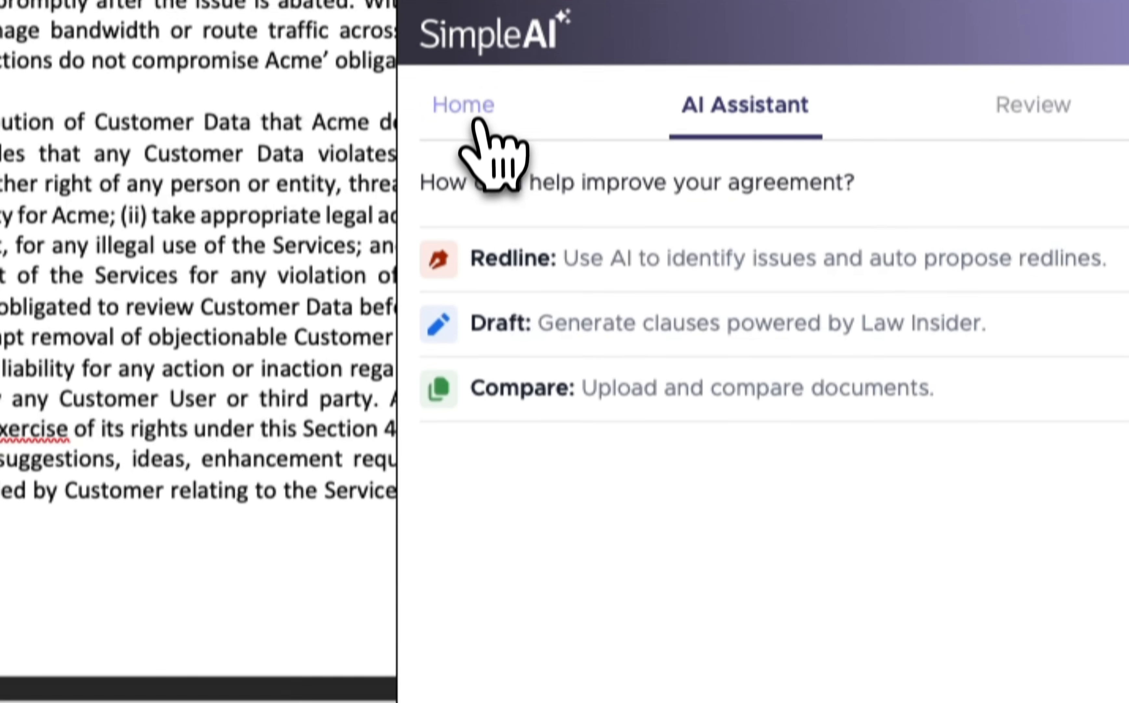
- Start a Compare request from the SimpleAI home page, and open and cancel the file selection for attaching a comparison document
{"action": "left_click", "coordinate": [484, 132]}
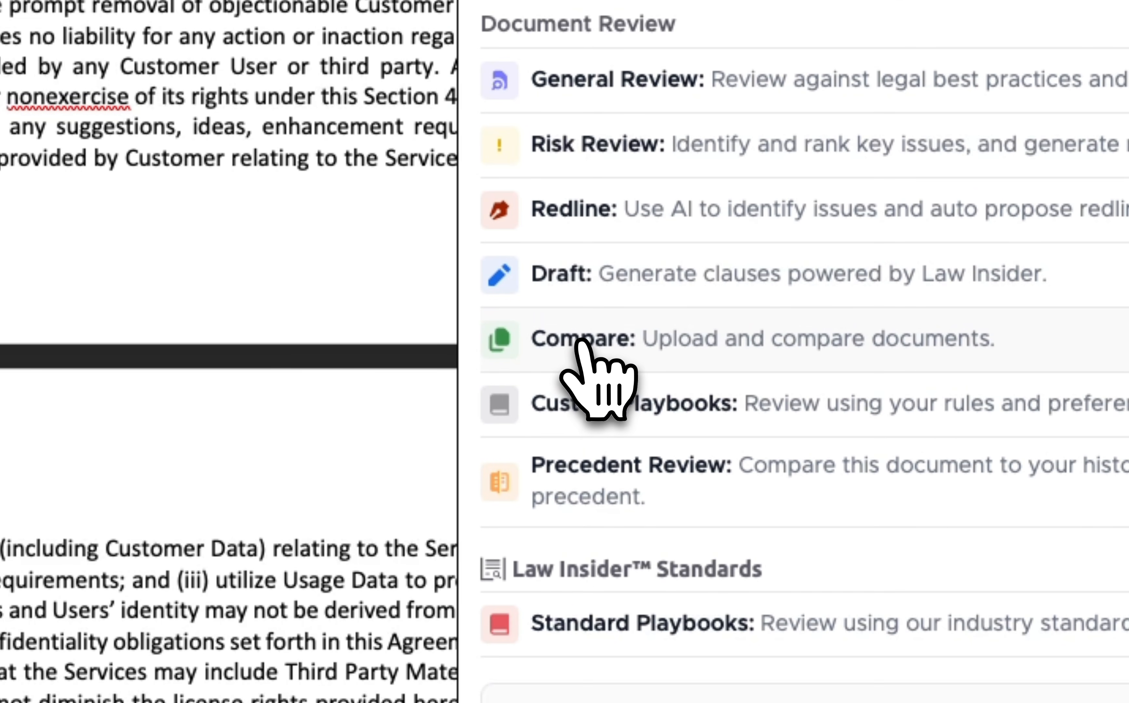
{"action": "left_click", "coordinate": [581, 343]}
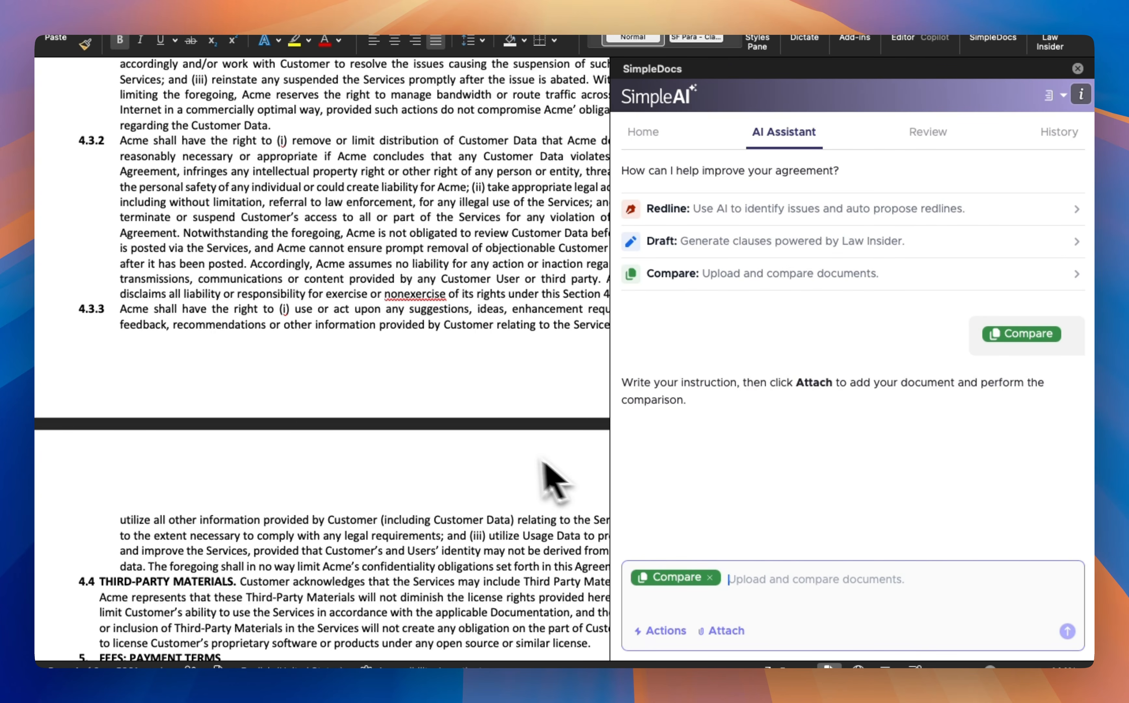
{"action": "scroll", "coordinate": [518, 464], "scroll_direction": "up", "scroll_amount": 20}
{"action": "scroll", "coordinate": [515, 455], "scroll_direction": "up", "scroll_amount": 15}
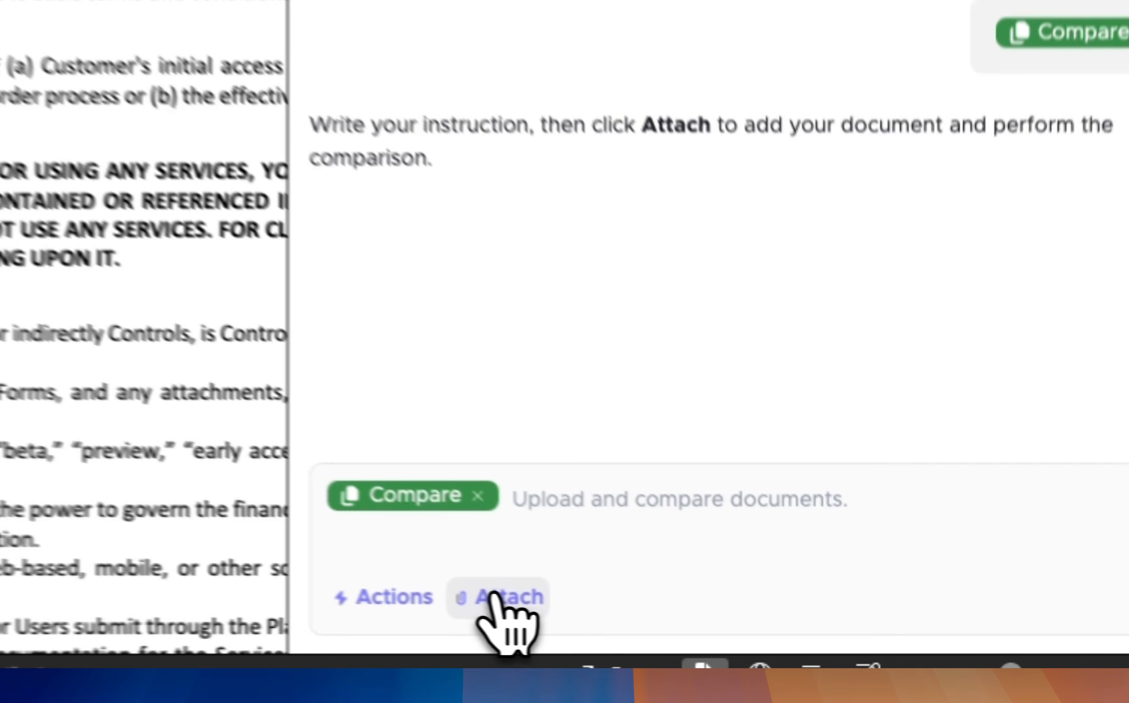
{"action": "left_click", "coordinate": [724, 630]}
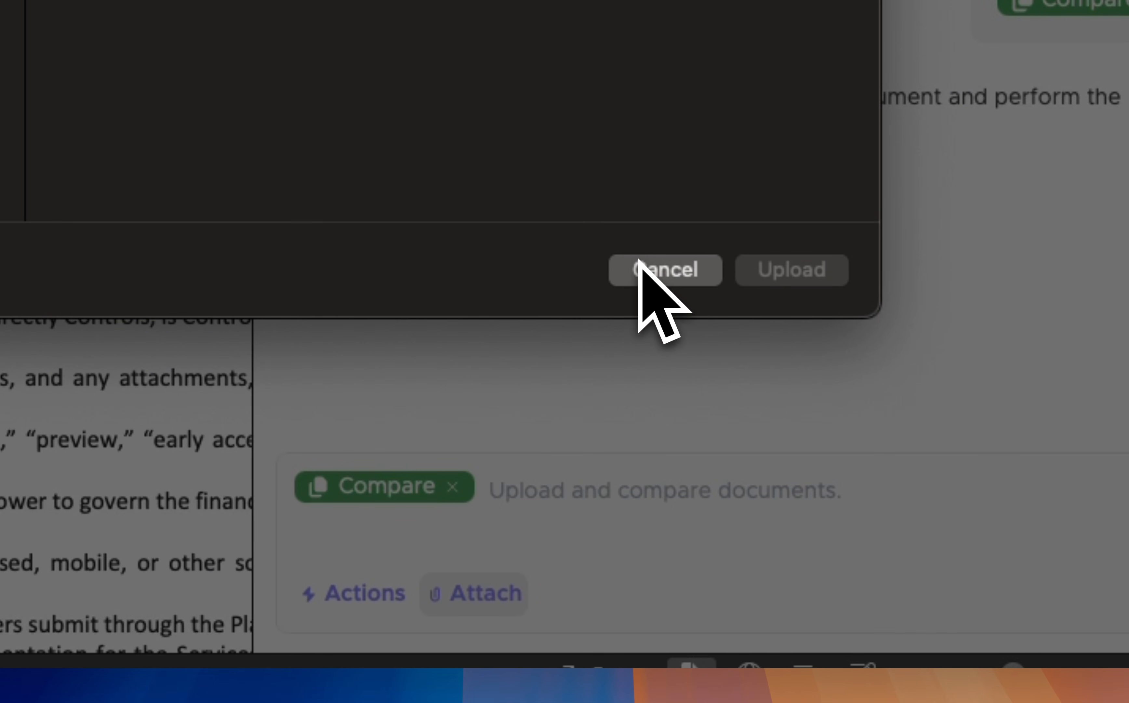
{"action": "left_click", "coordinate": [644, 271]}
{"action": "left_click", "coordinate": [513, 539]}
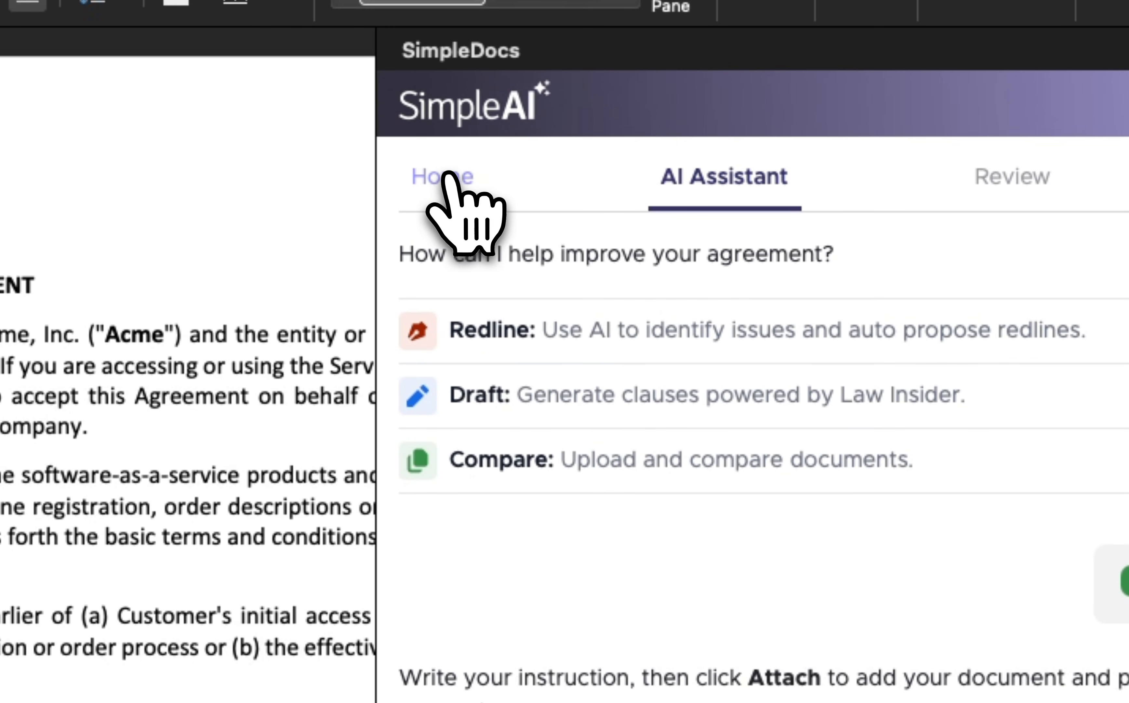
- Return to the SimpleAI home page, open Precedent Review and show its precedent source options
{"action": "left_click", "coordinate": [446, 176]}
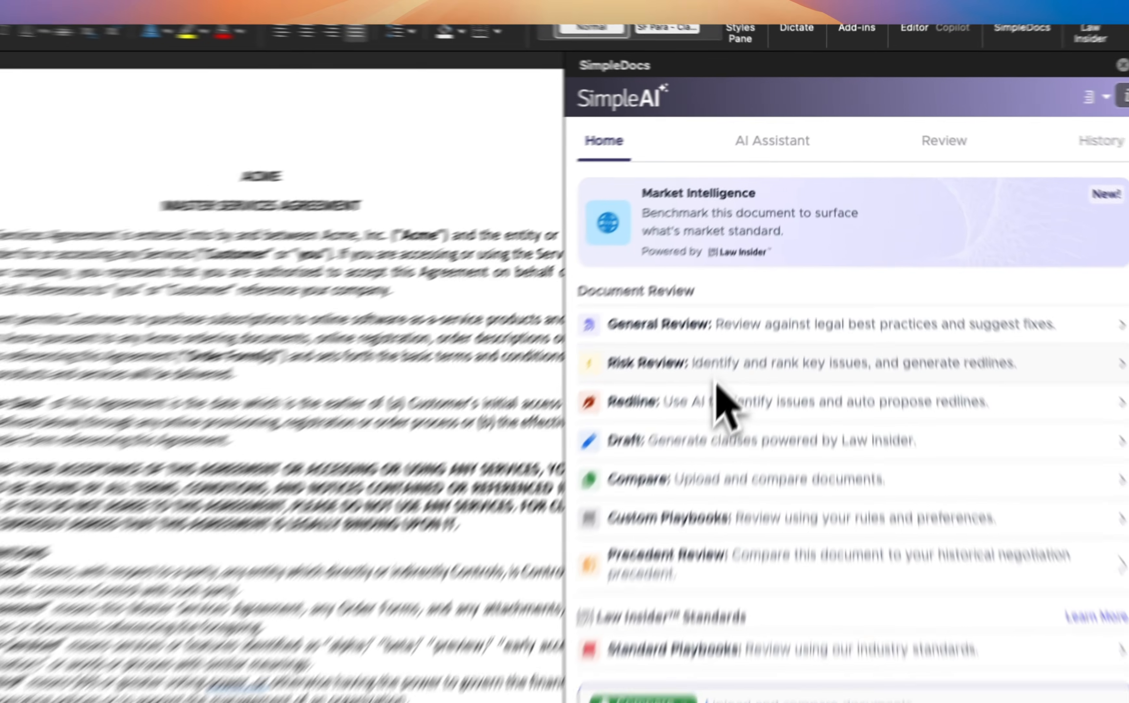
{"action": "left_click", "coordinate": [739, 348]}
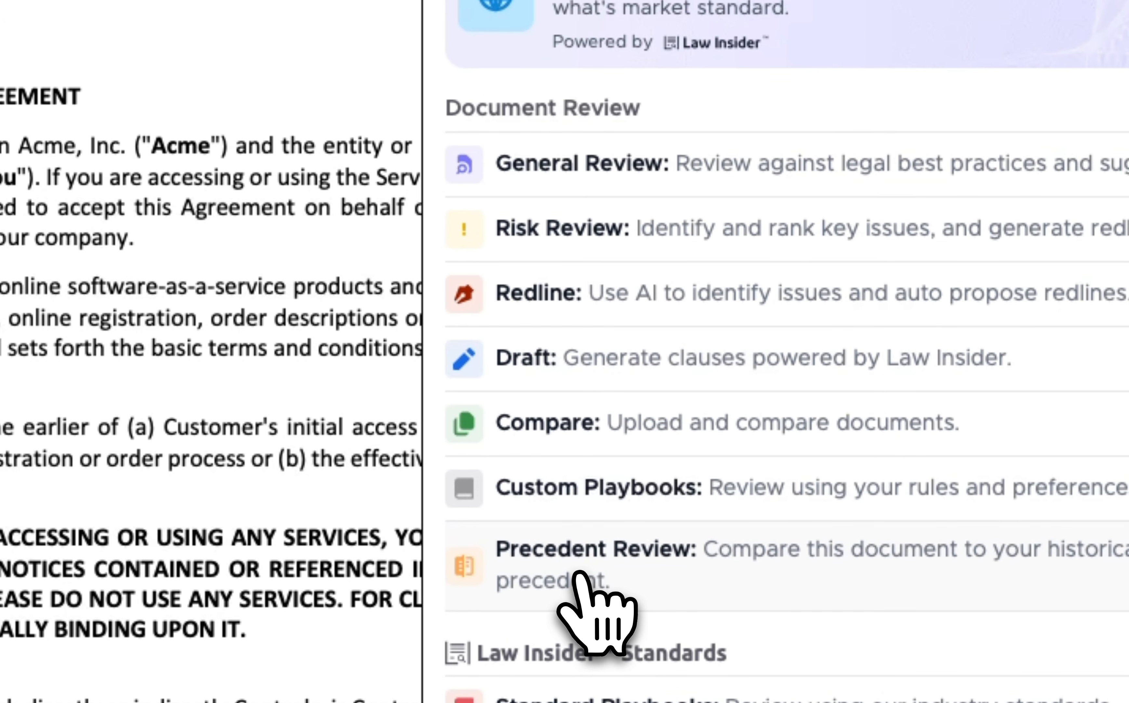
{"action": "left_click", "coordinate": [637, 494]}
{"action": "left_click", "coordinate": [564, 173]}
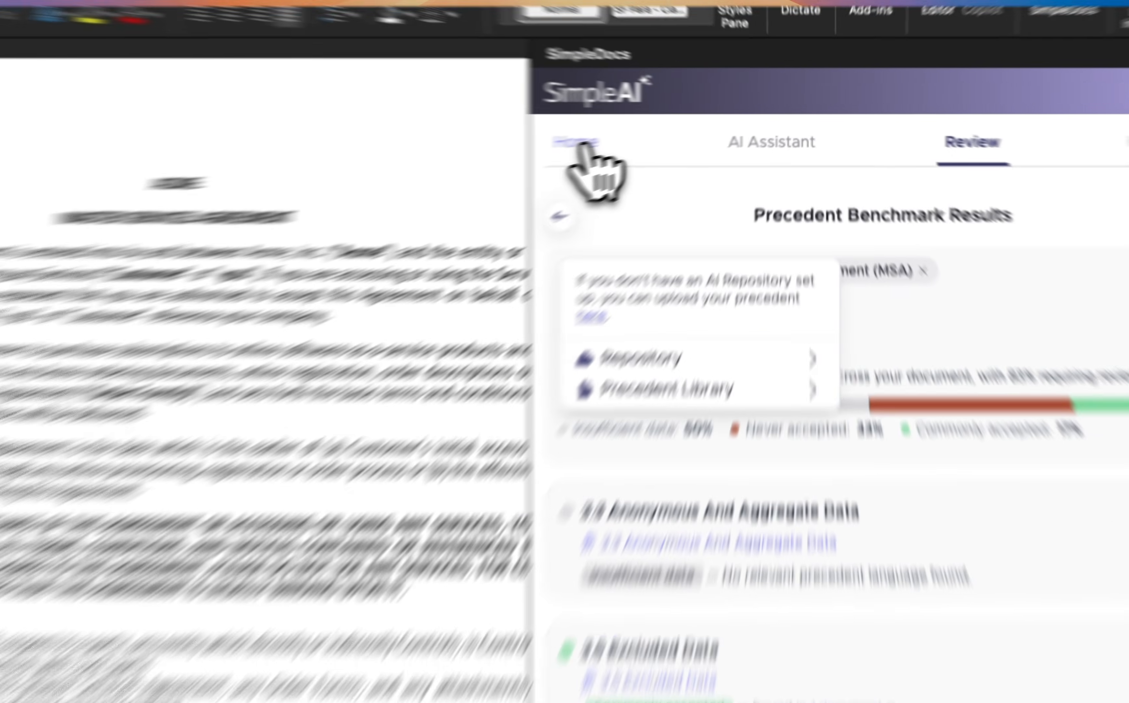
- Open Market Intelligence from the home page, start a new comparison and view its available filters
{"action": "left_click", "coordinate": [643, 131]}
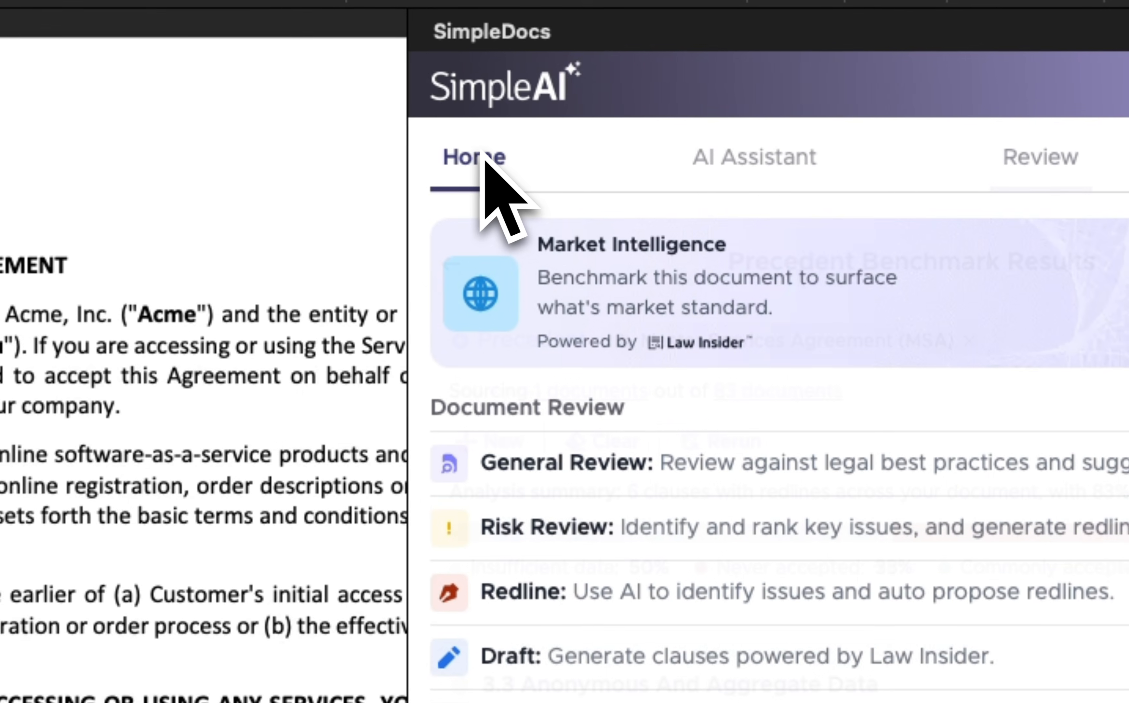
{"action": "left_click", "coordinate": [647, 254]}
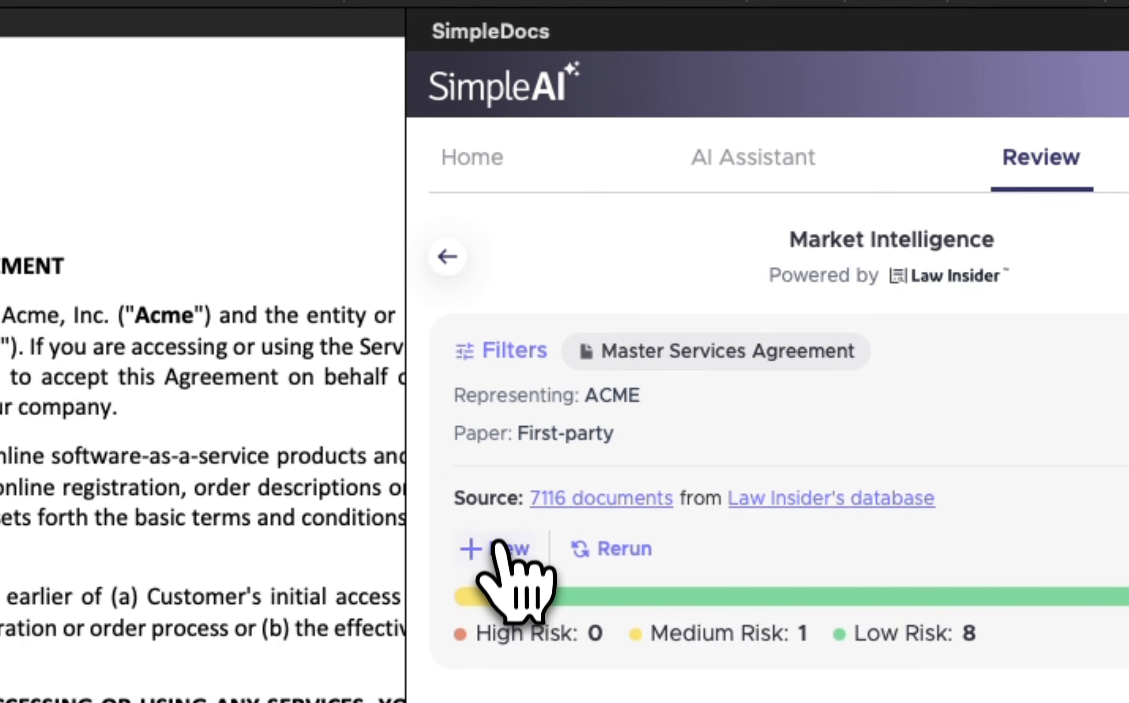
{"action": "left_click", "coordinate": [497, 549]}
{"action": "left_click", "coordinate": [511, 402]}
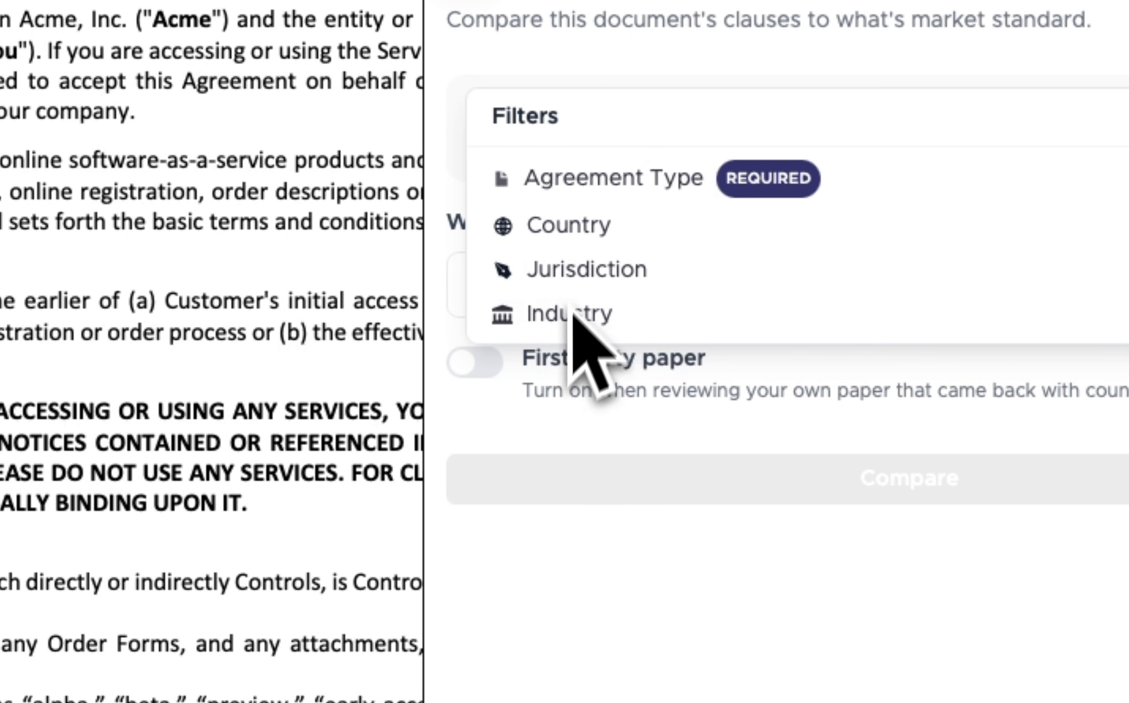
{"action": "left_click", "coordinate": [559, 584]}
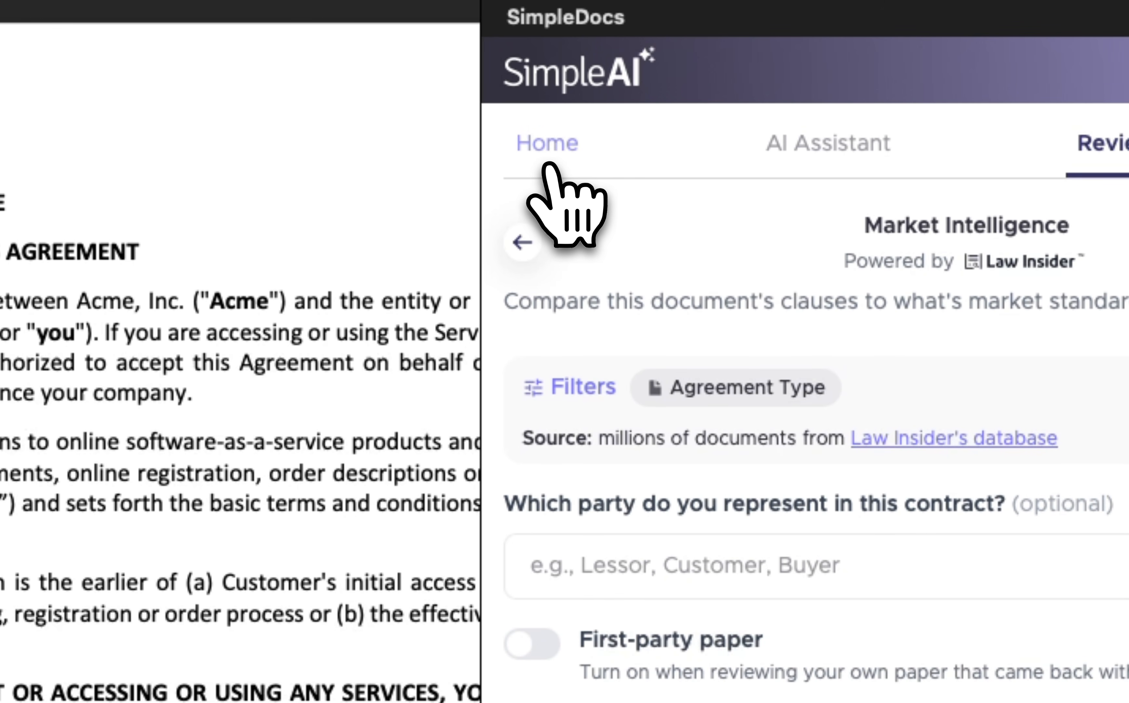
- Reopen Precedent Review, view the Precedent Library import page and return to the benchmark results
{"action": "left_click", "coordinate": [550, 166]}
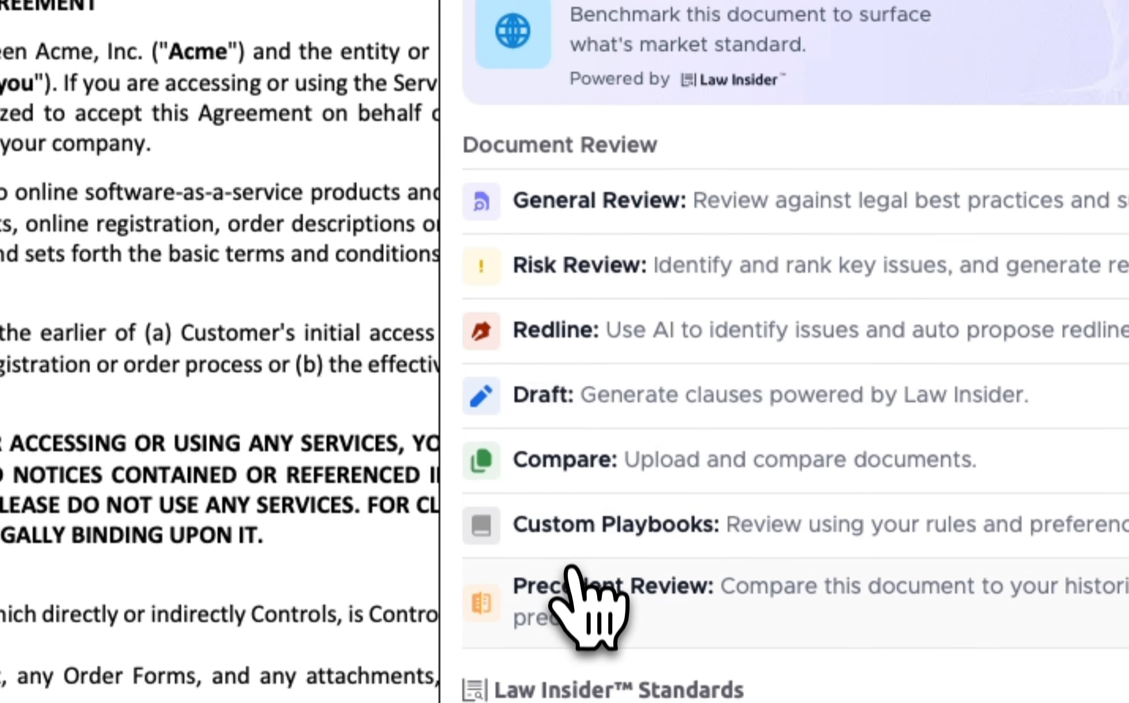
{"action": "left_click", "coordinate": [571, 574]}
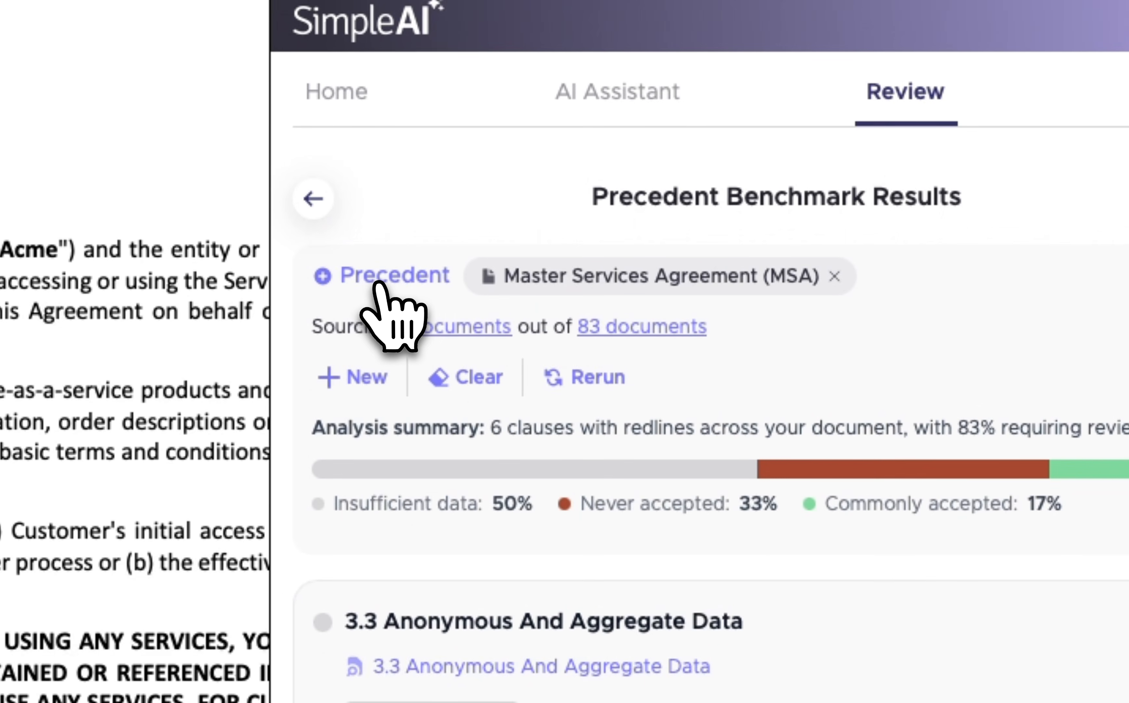
{"action": "left_click", "coordinate": [547, 78]}
{"action": "left_click", "coordinate": [361, 341]}
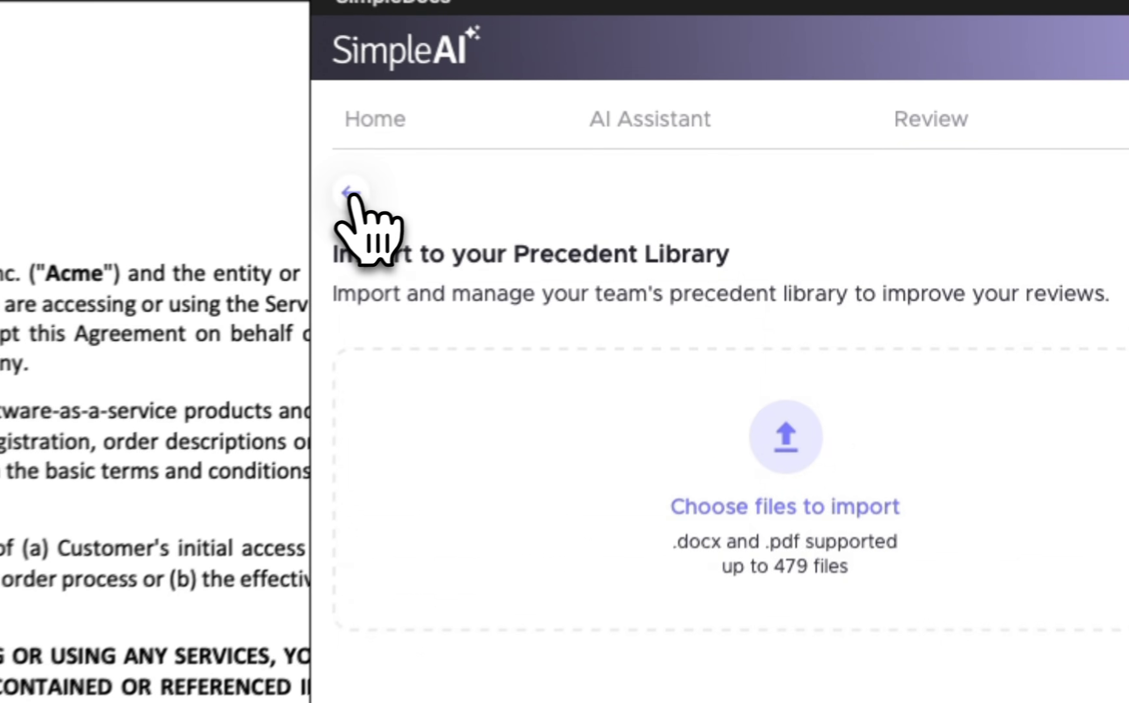
{"action": "left_click", "coordinate": [631, 170]}
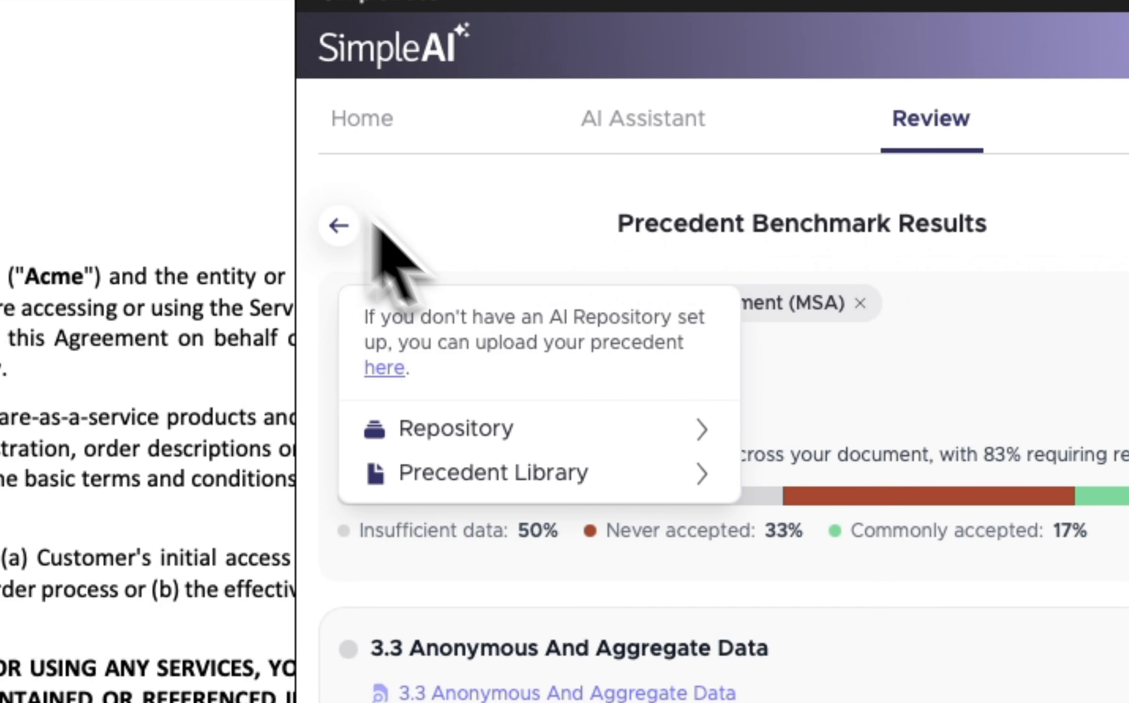
- Search the repository's agreement types for "Master" and deselect the Master Services Agreement (MSA) precedent filter
{"action": "left_click", "coordinate": [600, 413]}
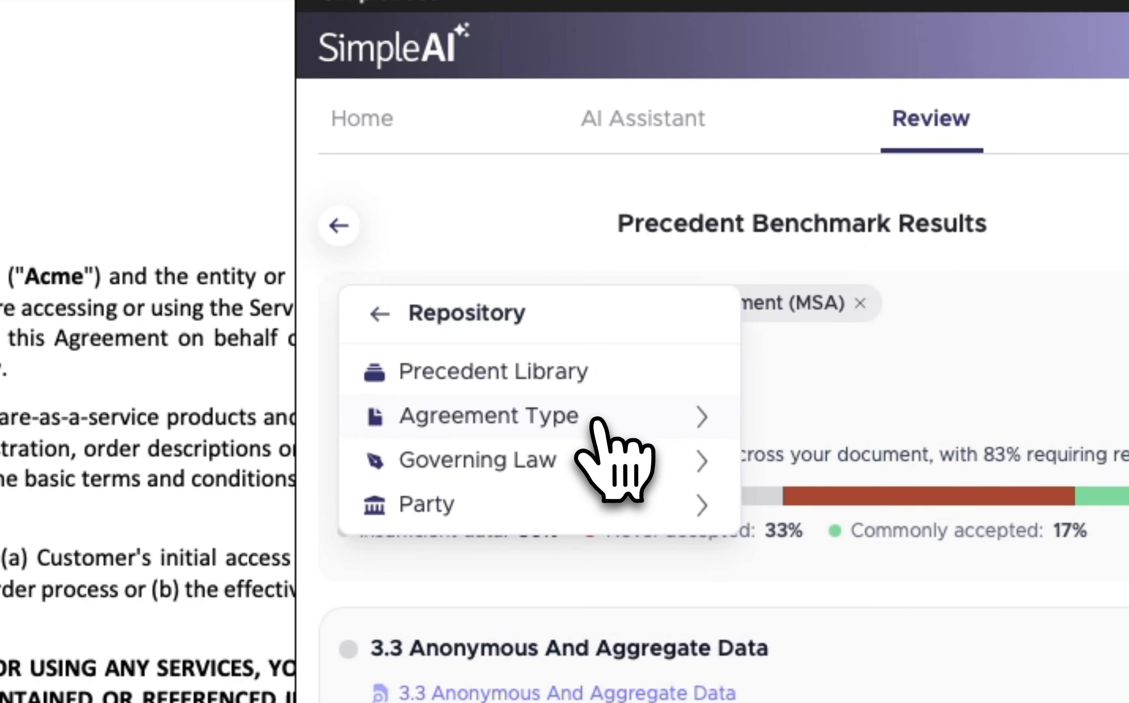
{"action": "left_click", "coordinate": [600, 421]}
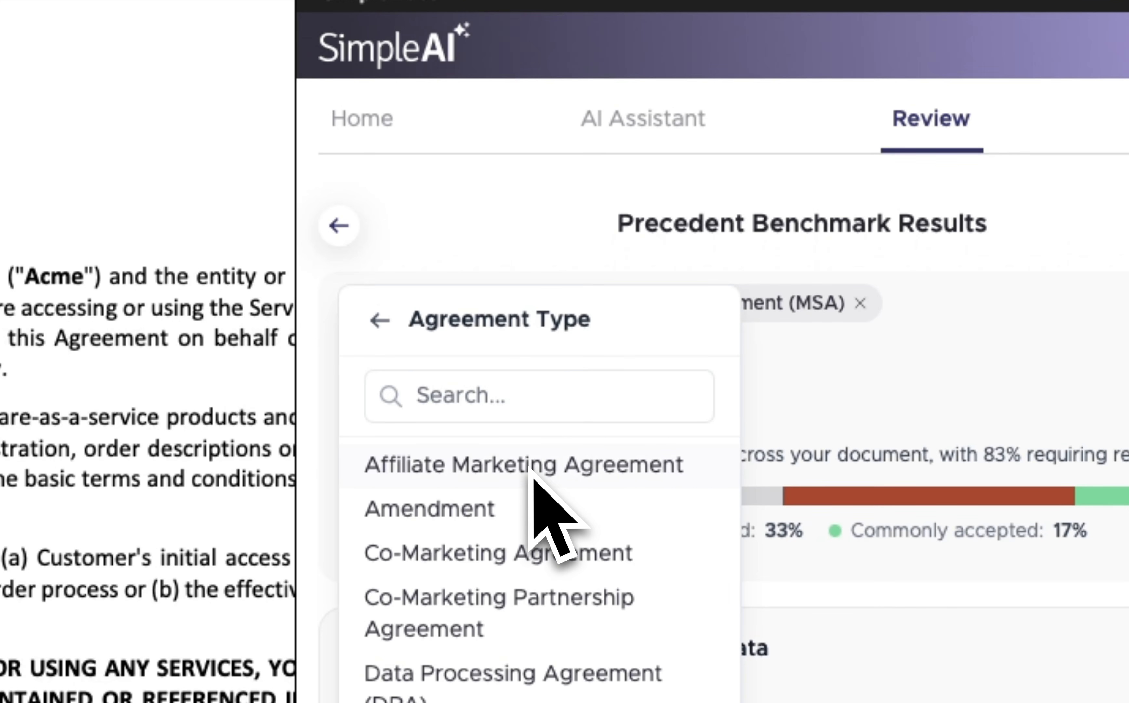
{"action": "left_click", "coordinate": [514, 399]}
{"action": "type", "text": "M"}
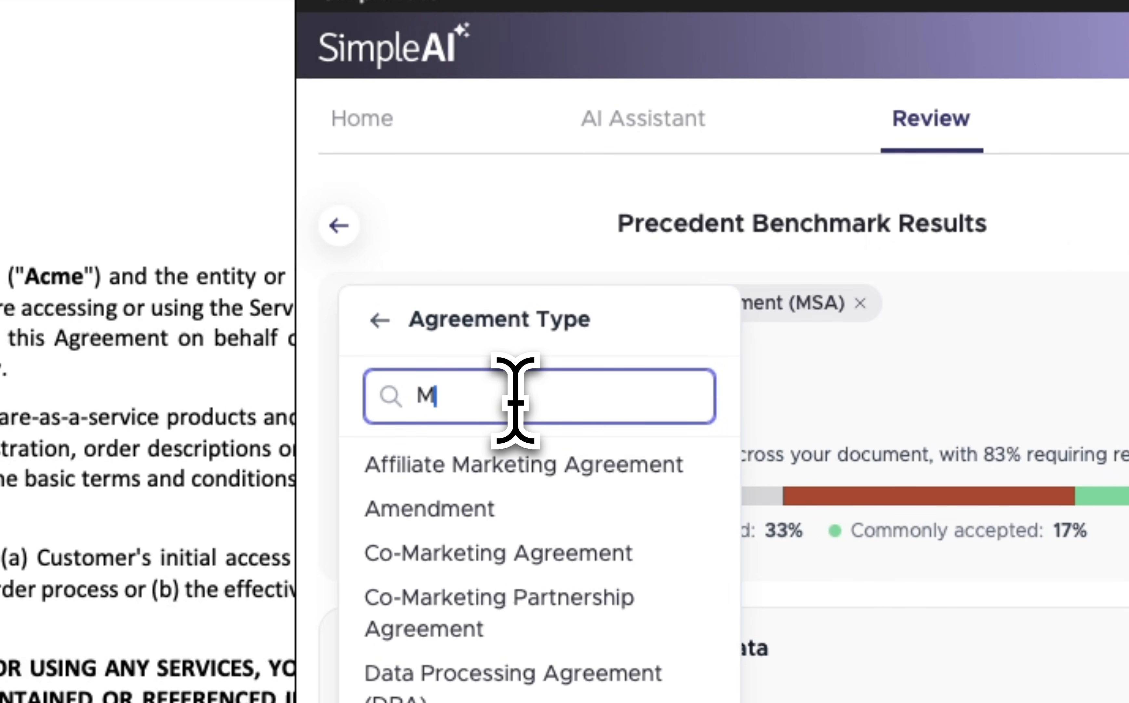
{"action": "type", "text": "aster"}
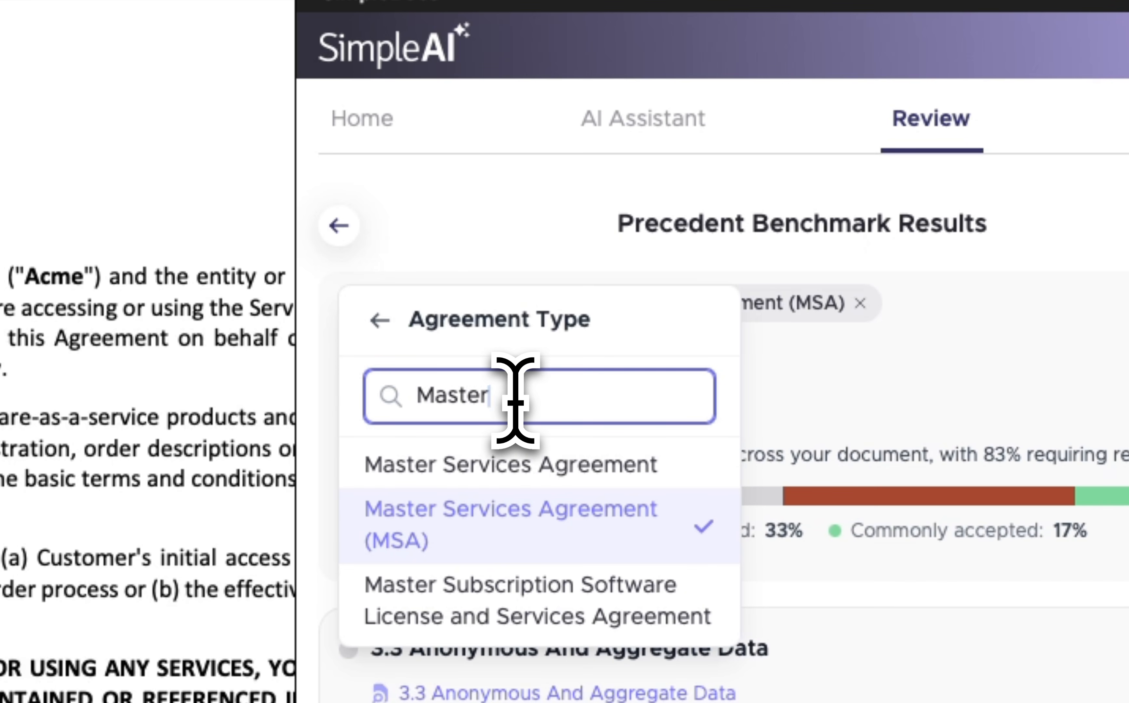
{"action": "left_click", "coordinate": [497, 515]}
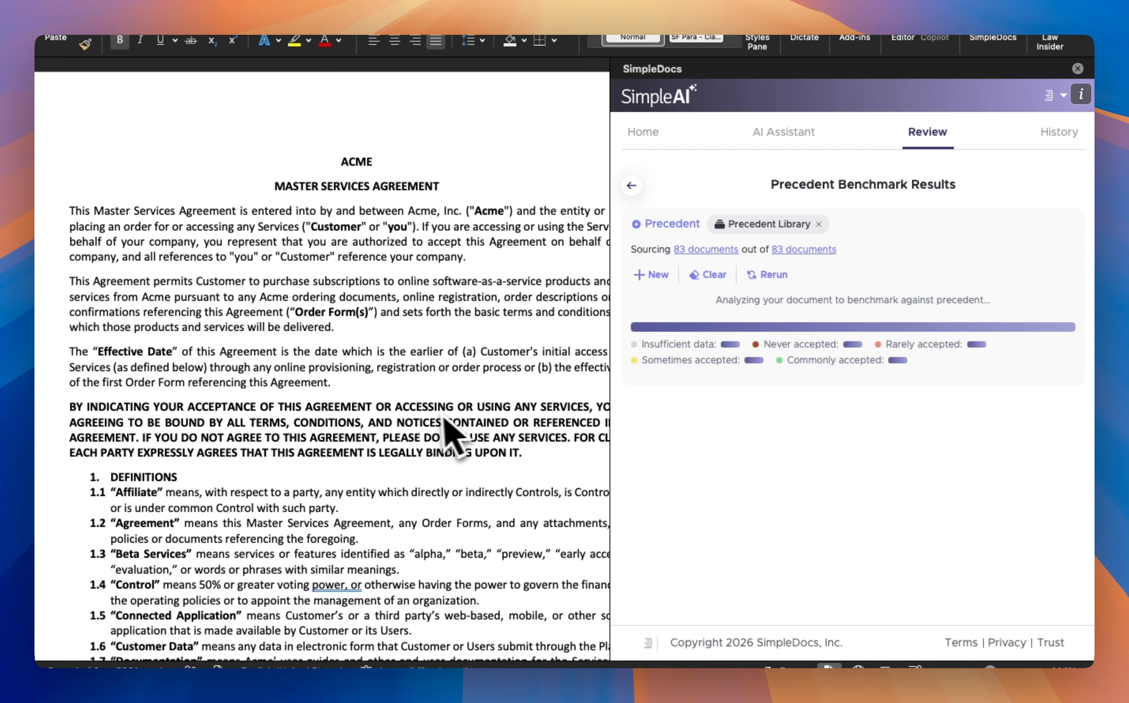
- Look through the agreement's clauses and redlines from the beginning down to 8.1 Agreement Term
{"action": "scroll", "coordinate": [436, 442], "scroll_direction": "down", "scroll_amount": 8}
{"action": "scroll", "coordinate": [436, 441], "scroll_direction": "down", "scroll_amount": 20}
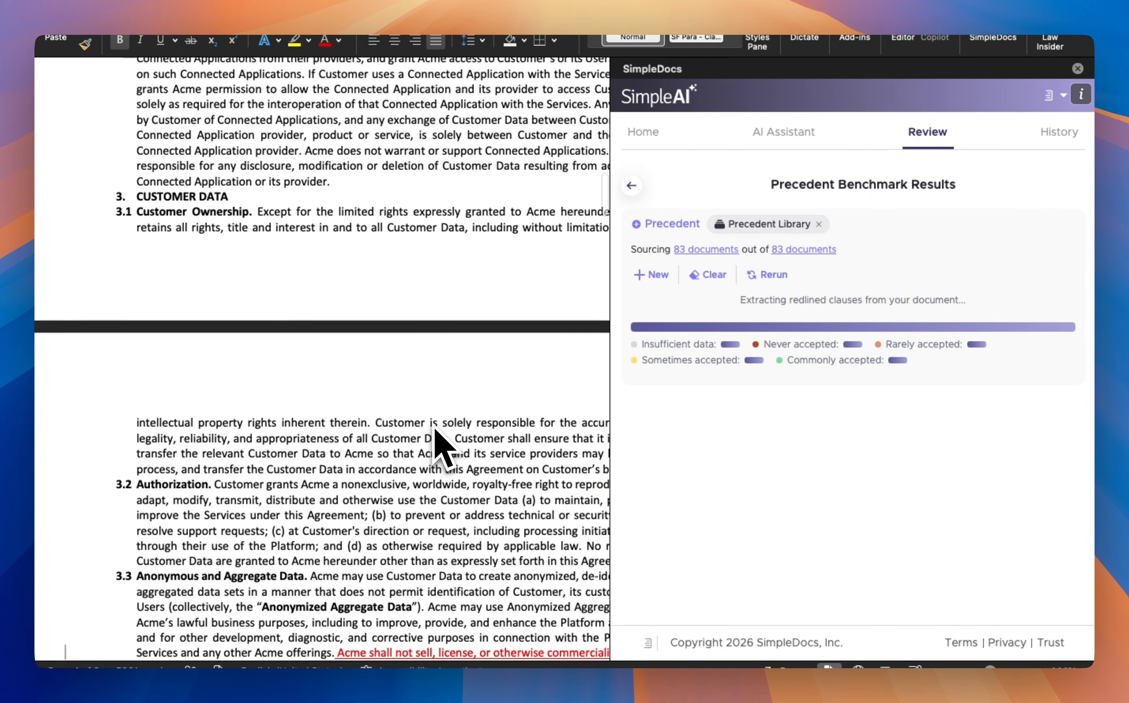
{"action": "scroll", "coordinate": [436, 442], "scroll_direction": "down", "scroll_amount": 20}
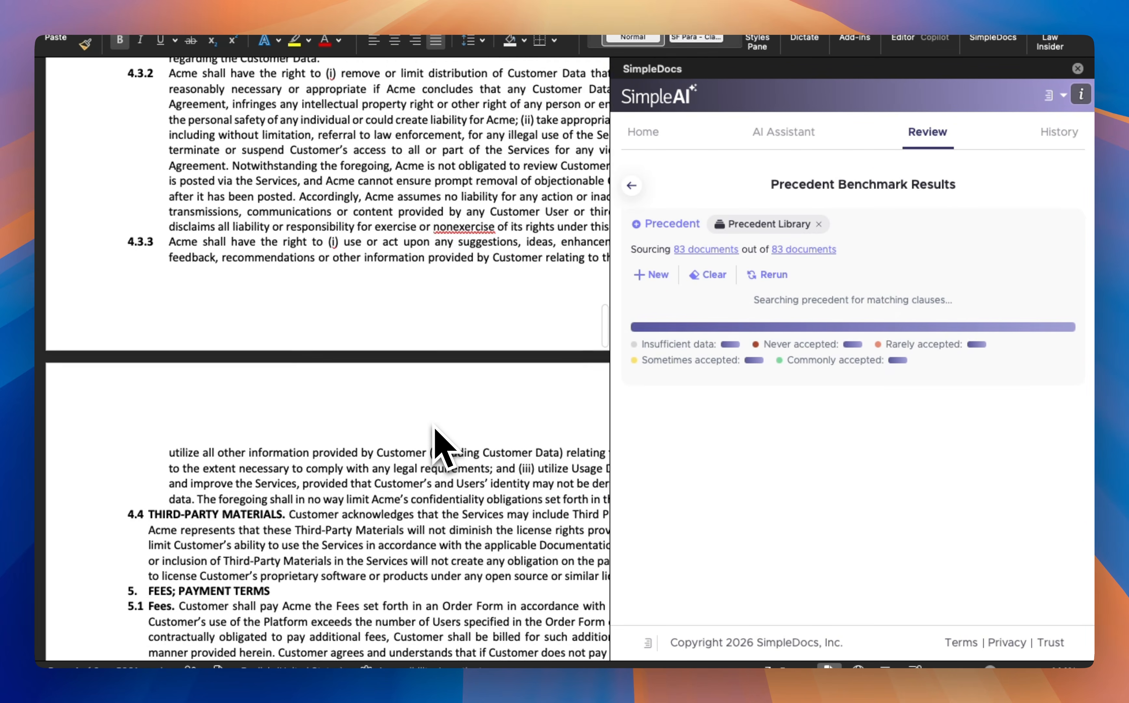
{"action": "scroll", "coordinate": [445, 446], "scroll_direction": "down", "scroll_amount": 3}
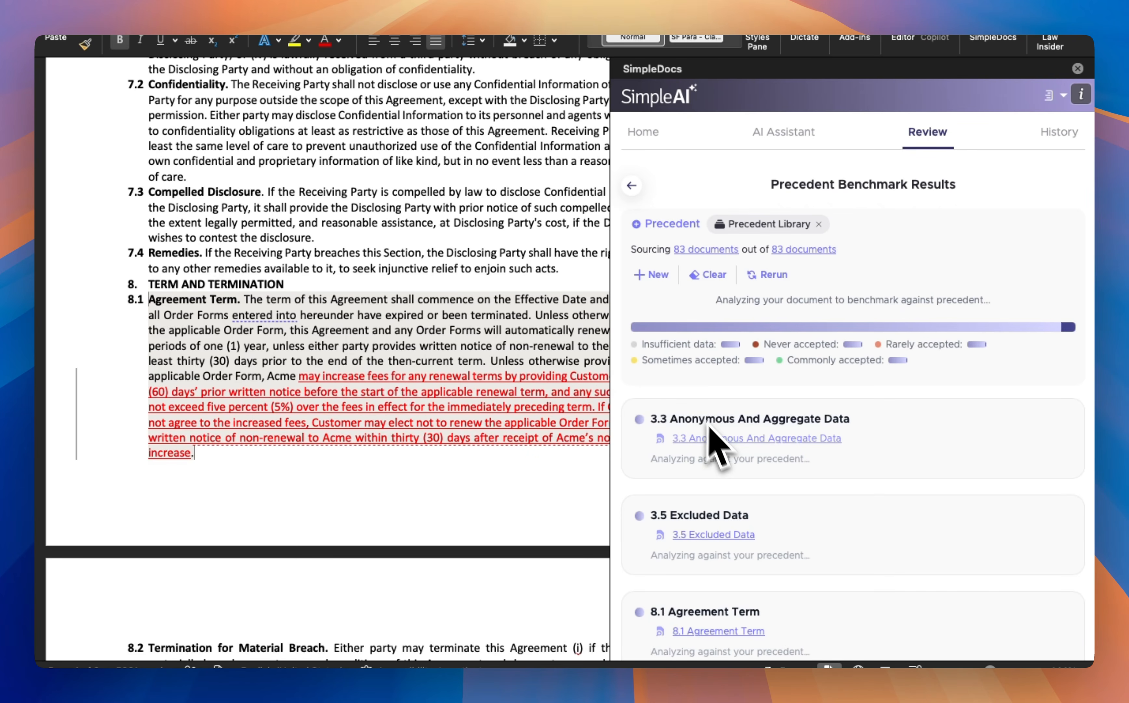
- Review the precedent benchmark results for each redlined clause, from 3.3 Anonymous And Aggregate Data to 11.9 Force Majeure
{"action": "scroll", "coordinate": [950, 437], "scroll_direction": "down", "scroll_amount": 2}
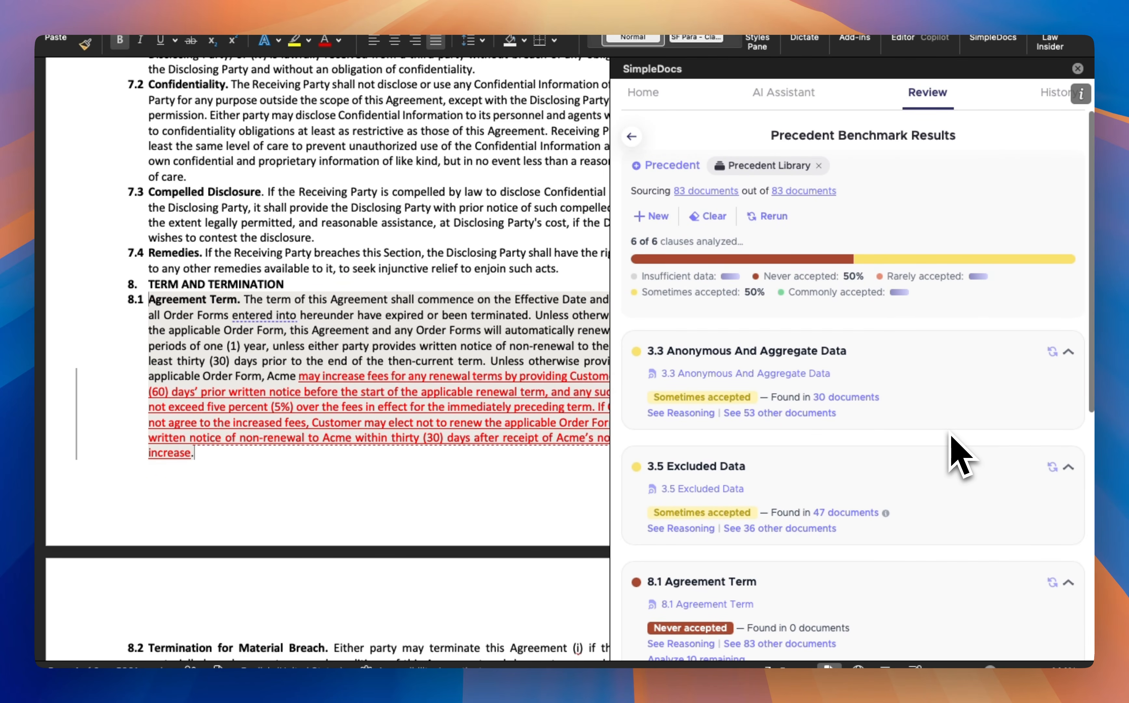
{"action": "scroll", "coordinate": [960, 455], "scroll_direction": "down", "scroll_amount": 10}
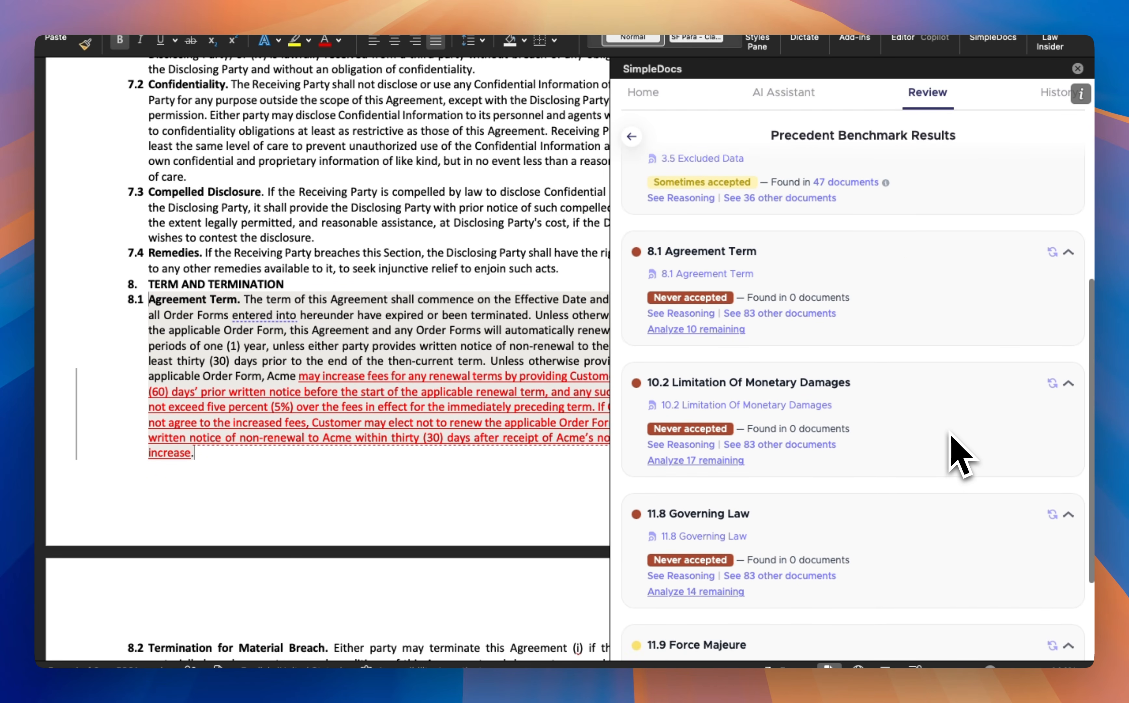
{"action": "scroll", "coordinate": [961, 455], "scroll_direction": "down", "scroll_amount": 3}
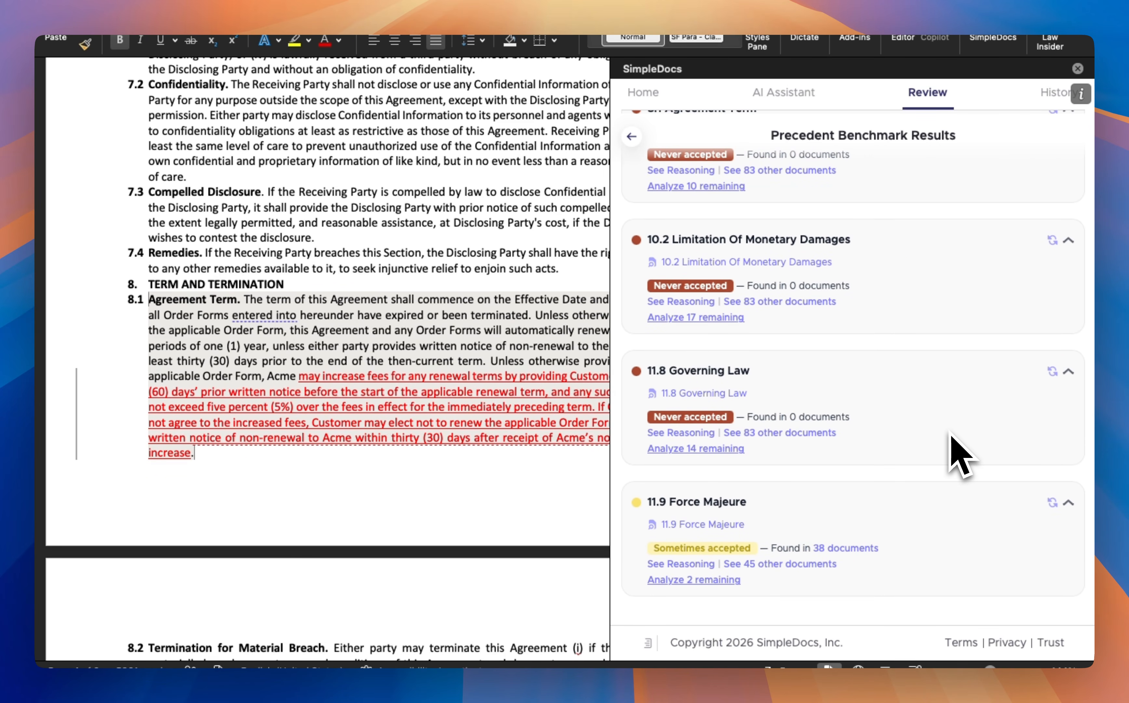
{"action": "scroll", "coordinate": [960, 455], "scroll_direction": "up", "scroll_amount": 5}
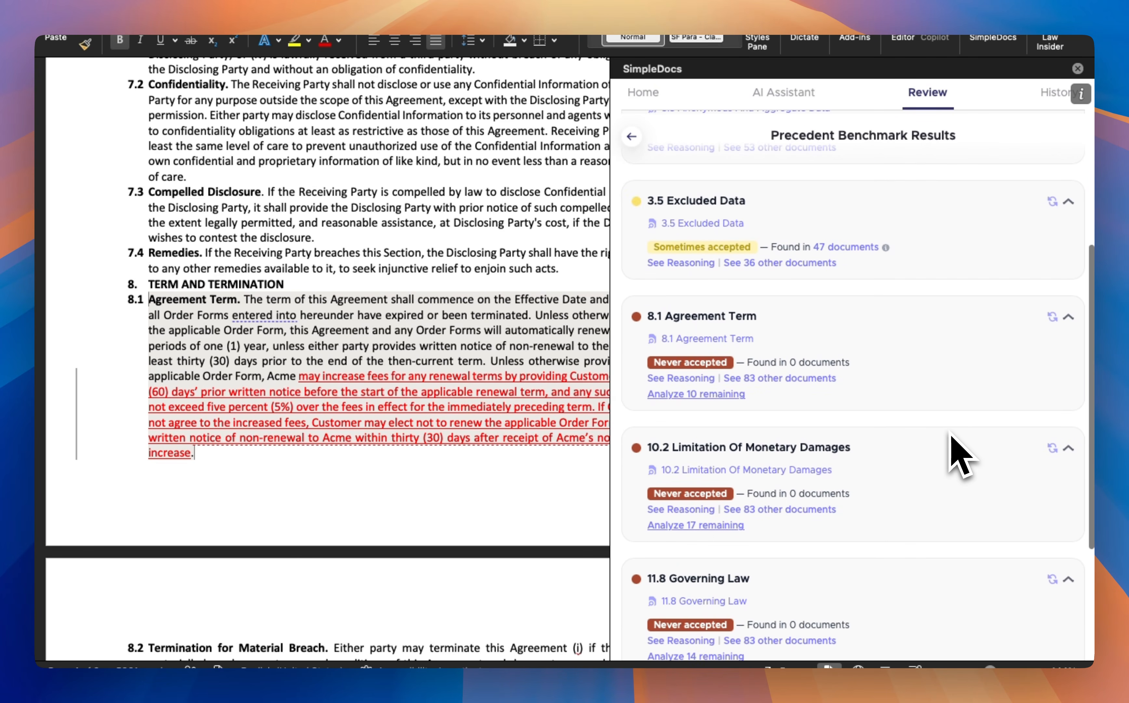
{"action": "scroll", "coordinate": [962, 457], "scroll_direction": "up", "scroll_amount": 3}
{"action": "scroll", "coordinate": [952, 437], "scroll_direction": "up", "scroll_amount": 2}
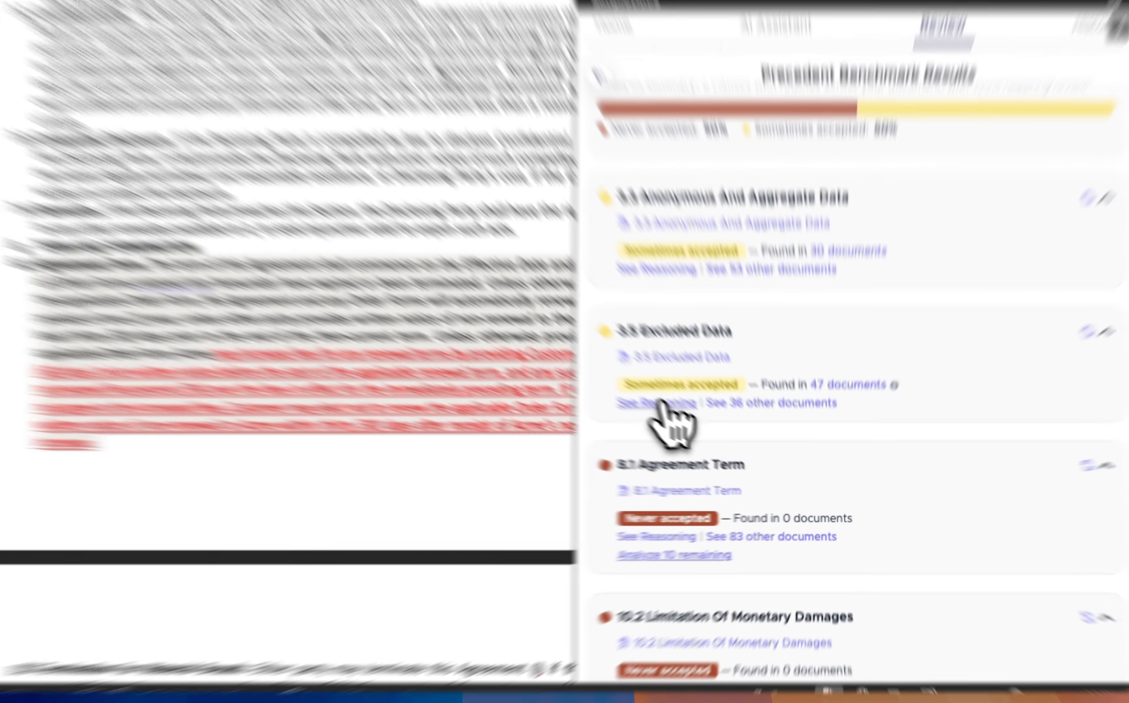
- Show the reasoning for clause 3.5 Excluded Data and browse the precedent documents behind its Sometimes accepted rating
{"action": "left_click", "coordinate": [659, 403]}
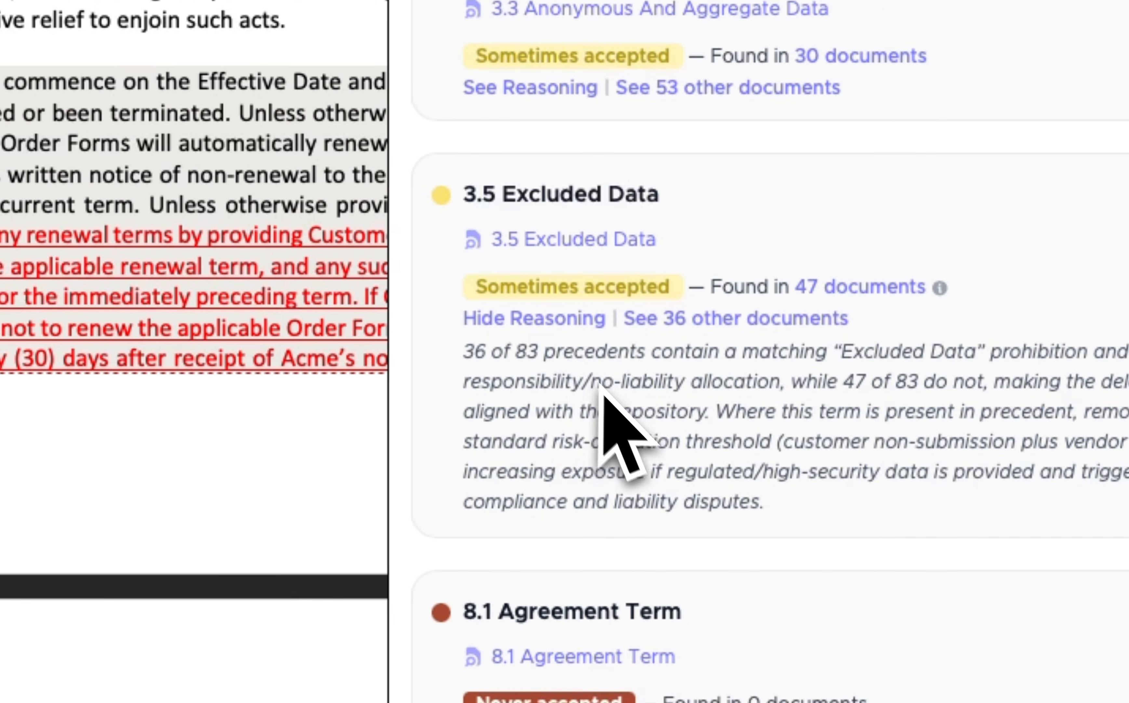
{"action": "scroll", "coordinate": [612, 414], "scroll_direction": "down", "scroll_amount": 2}
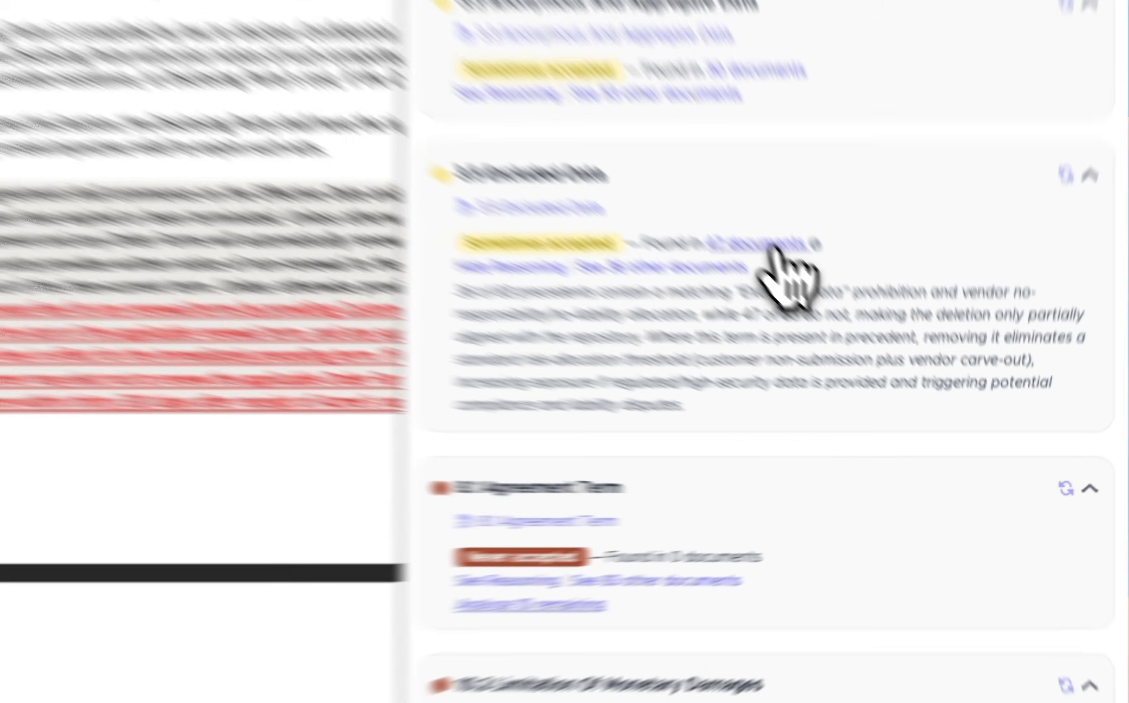
{"action": "left_click", "coordinate": [773, 247]}
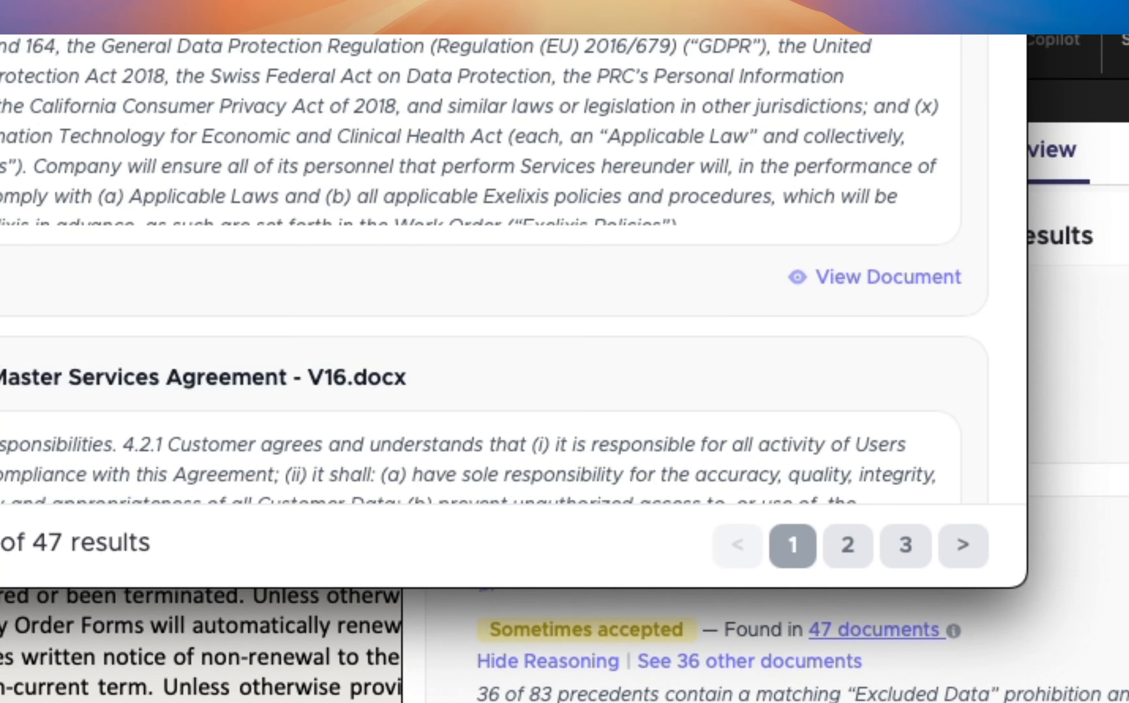
{"action": "left_click_drag", "start_coordinate": [613, 0], "coordinate": [519, 72]}
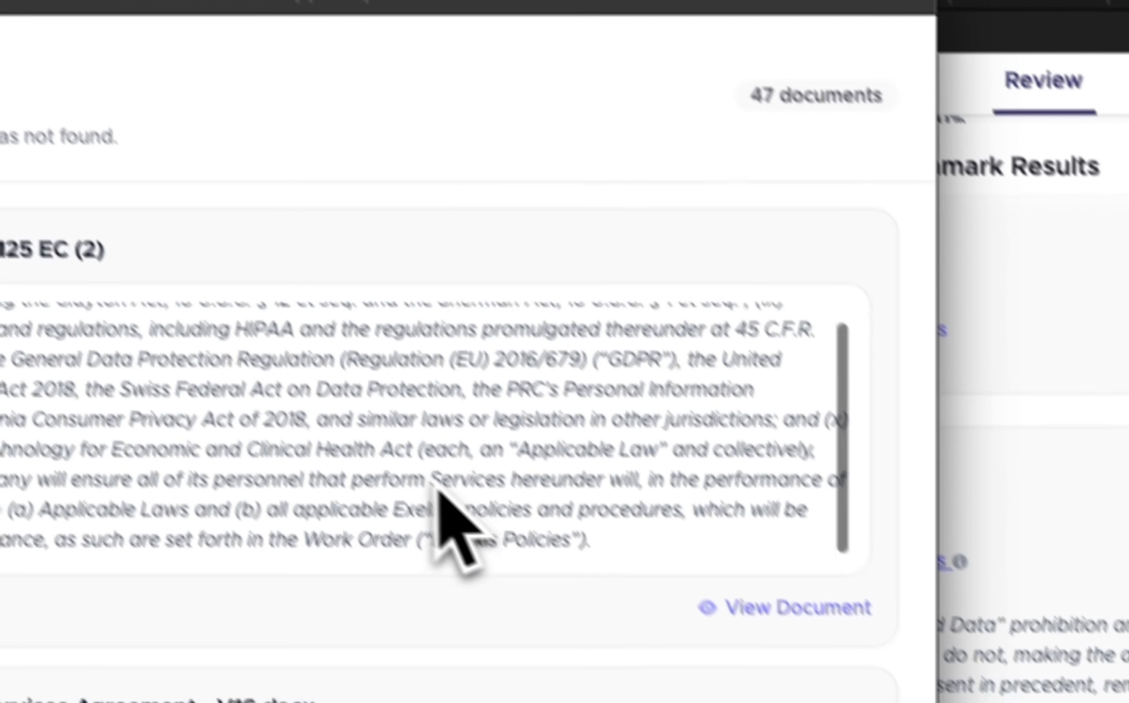
{"action": "scroll", "coordinate": [399, 474], "scroll_direction": "down", "scroll_amount": 10}
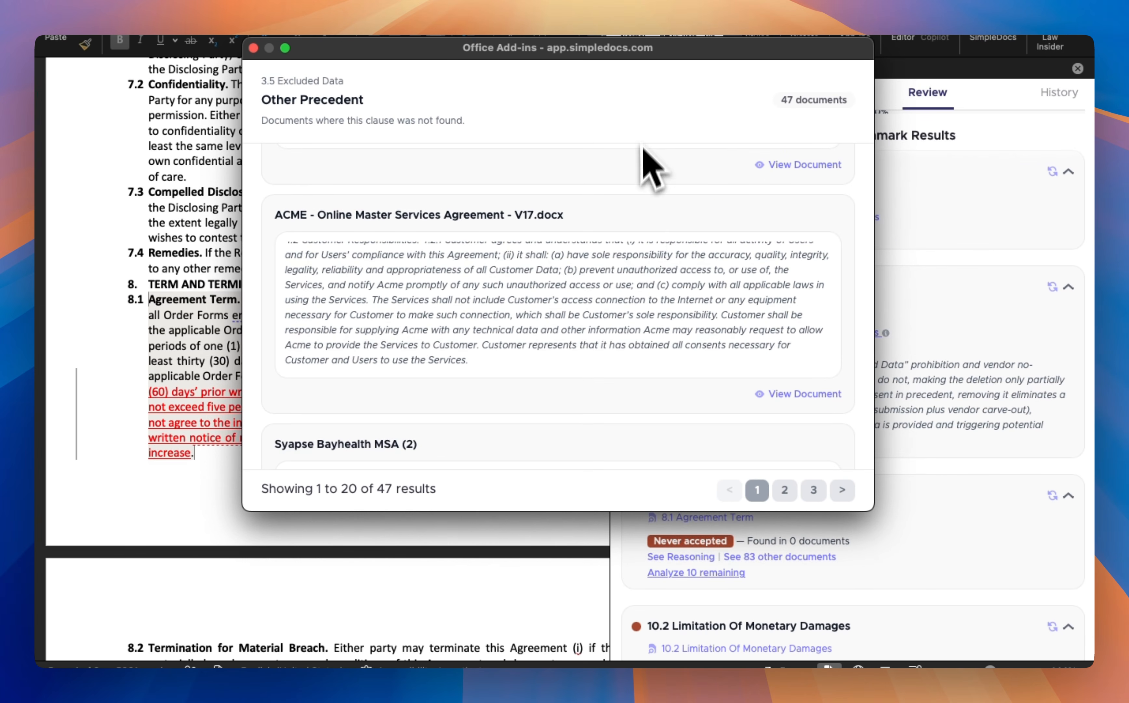
{"action": "scroll", "coordinate": [413, 511], "scroll_direction": "down", "scroll_amount": 5}
{"action": "scroll", "coordinate": [628, 354], "scroll_direction": "down", "scroll_amount": 10}
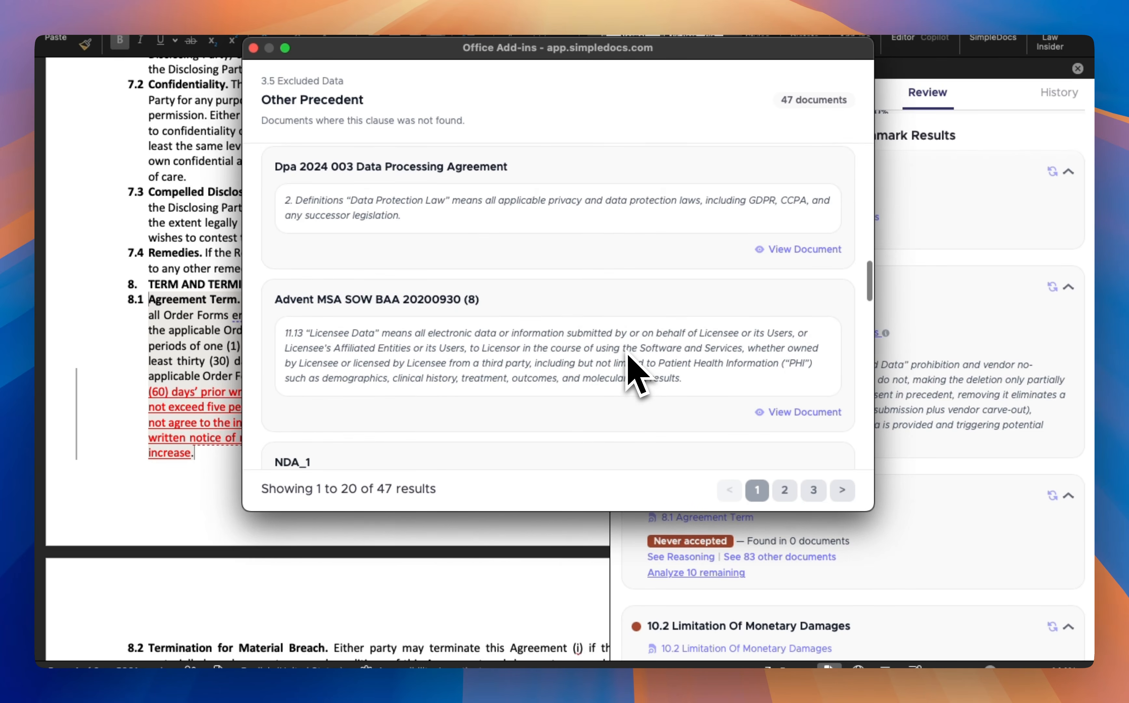
- Open Document Insights for the Exelixis npower MSA precedent and close the Other Precedent window for 3.5 Excluded Data
{"action": "scroll", "coordinate": [637, 372], "scroll_direction": "up", "scroll_amount": 15}
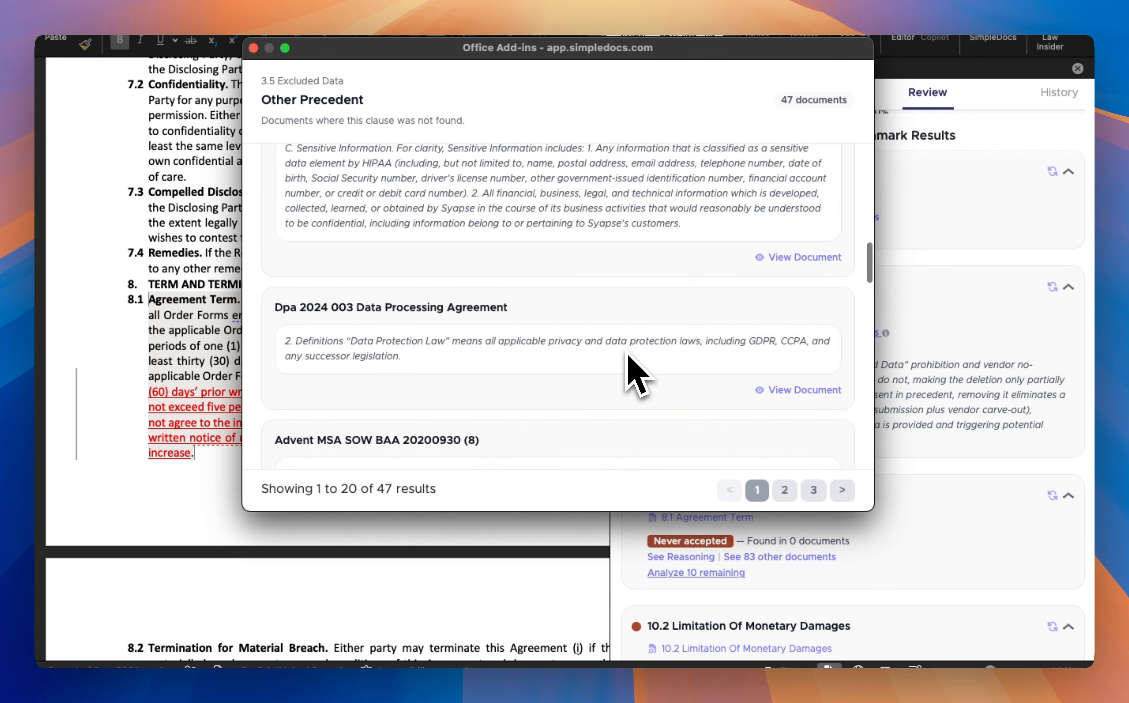
{"action": "scroll", "coordinate": [659, 316], "scroll_direction": "up", "scroll_amount": 4}
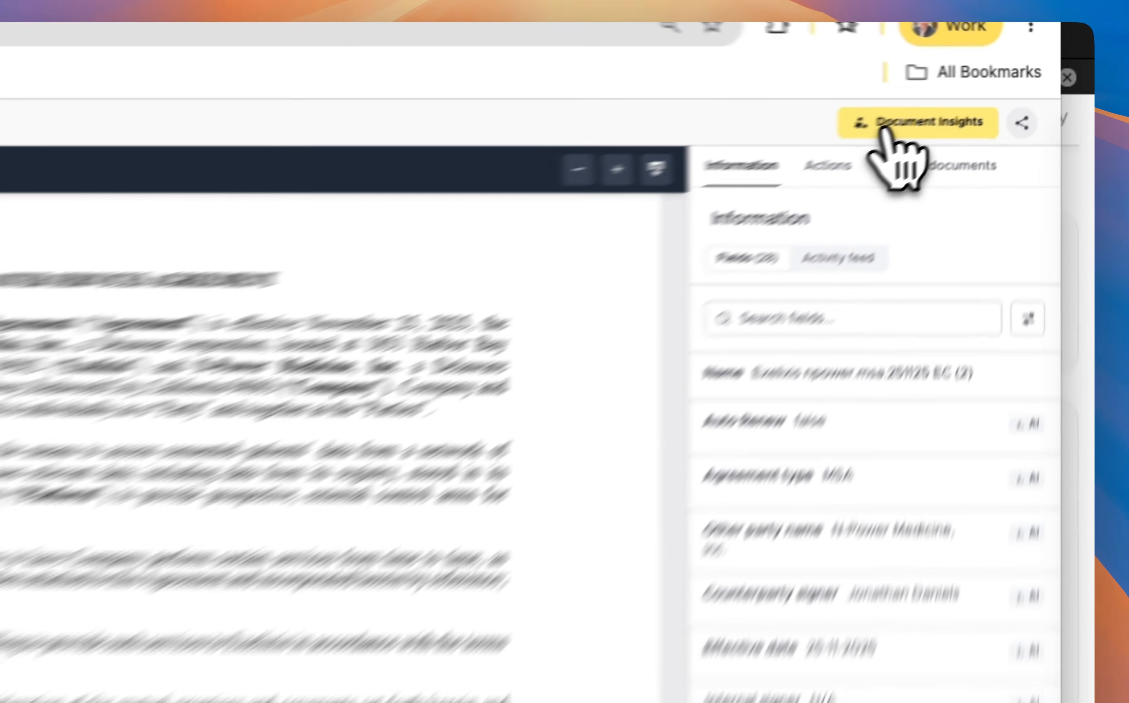
{"action": "left_click", "coordinate": [973, 97]}
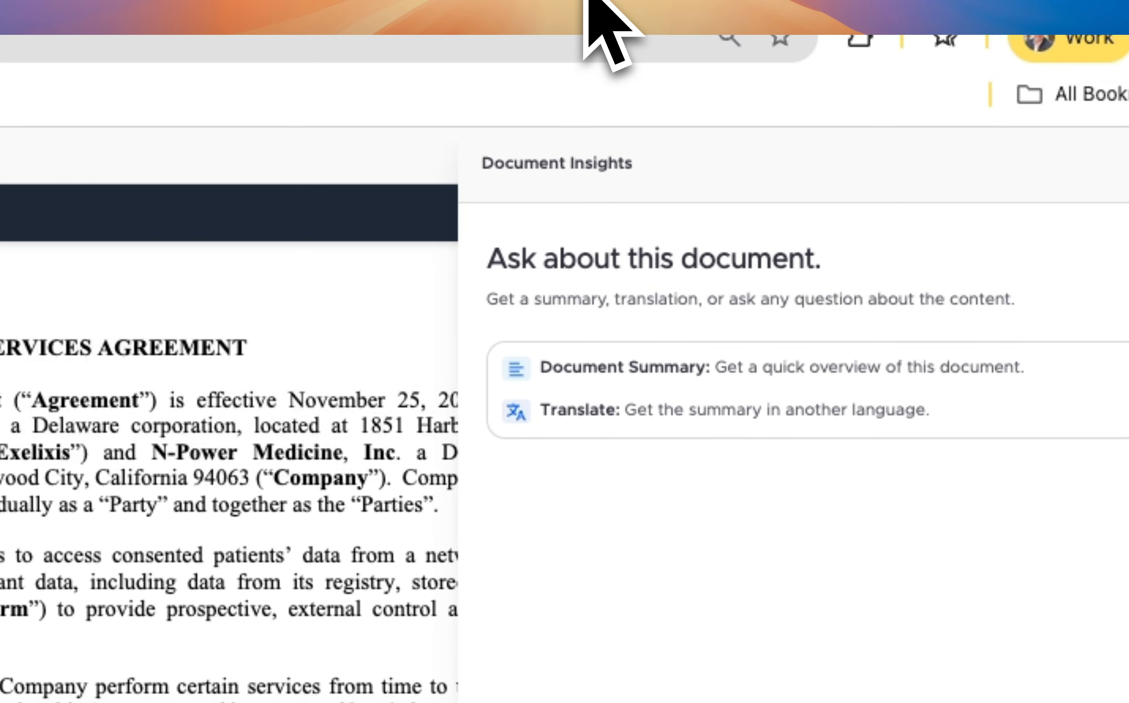
{"action": "left_click_drag", "start_coordinate": [590, 1], "coordinate": [553, 699]}
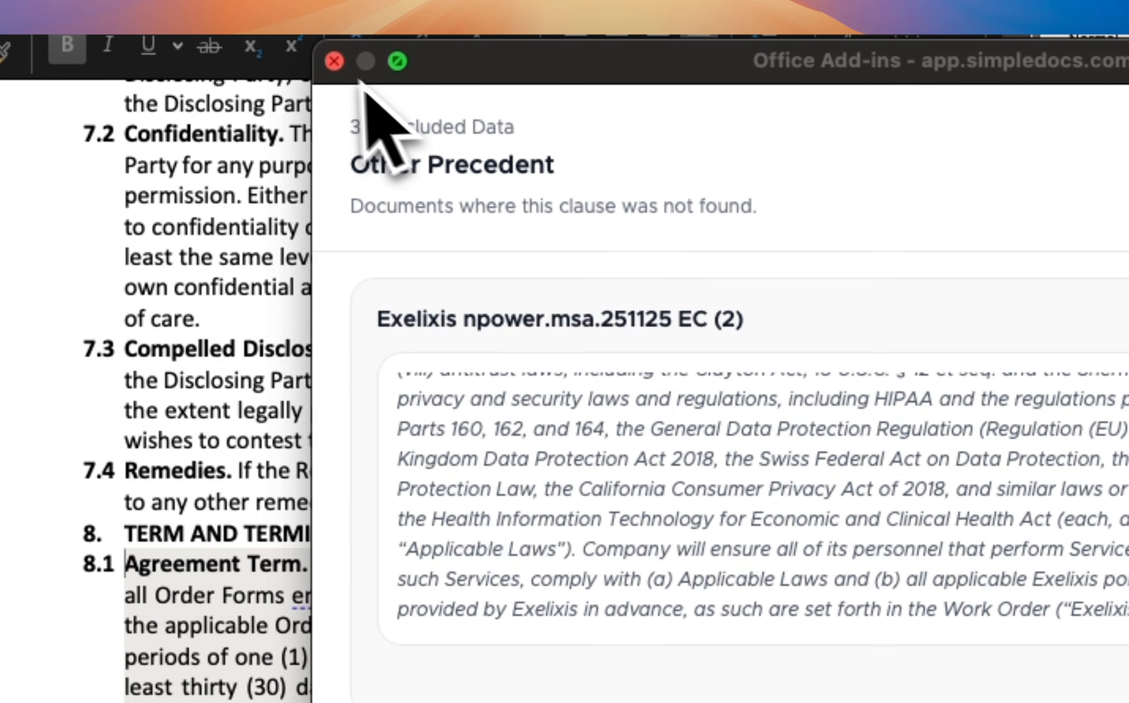
{"action": "left_click", "coordinate": [331, 60]}
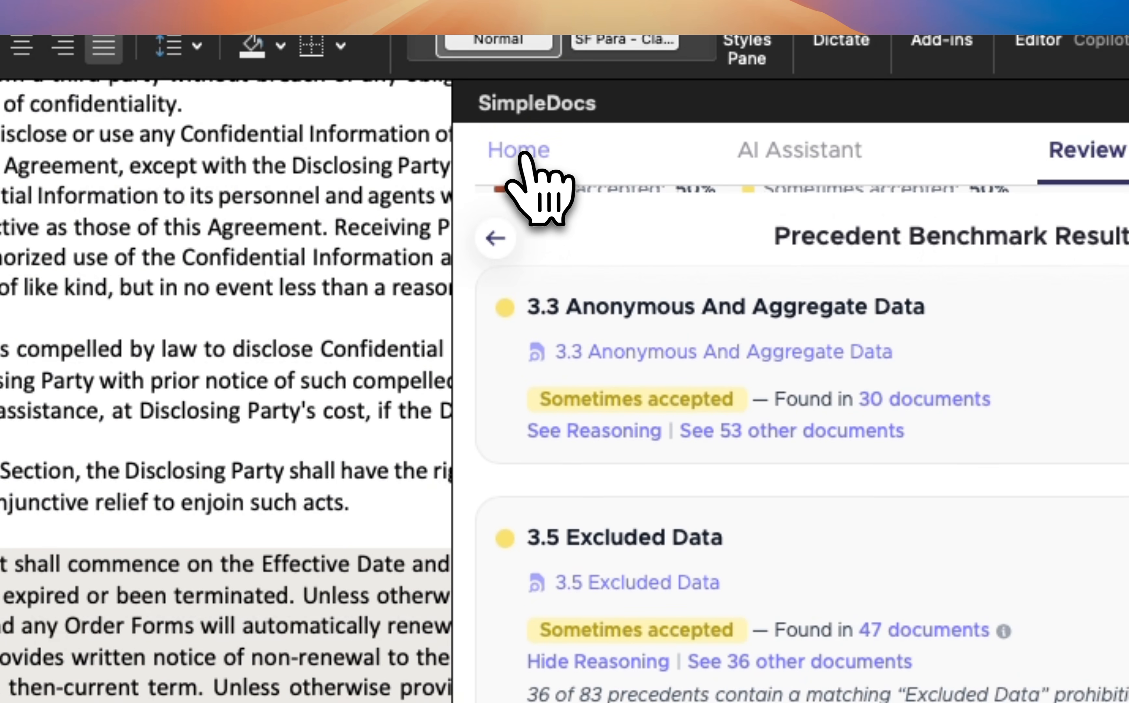
- Open the Law Insider Standard Playbooks and browse the list of industry-standard agreement playbooks
{"action": "left_click", "coordinate": [875, 151]}
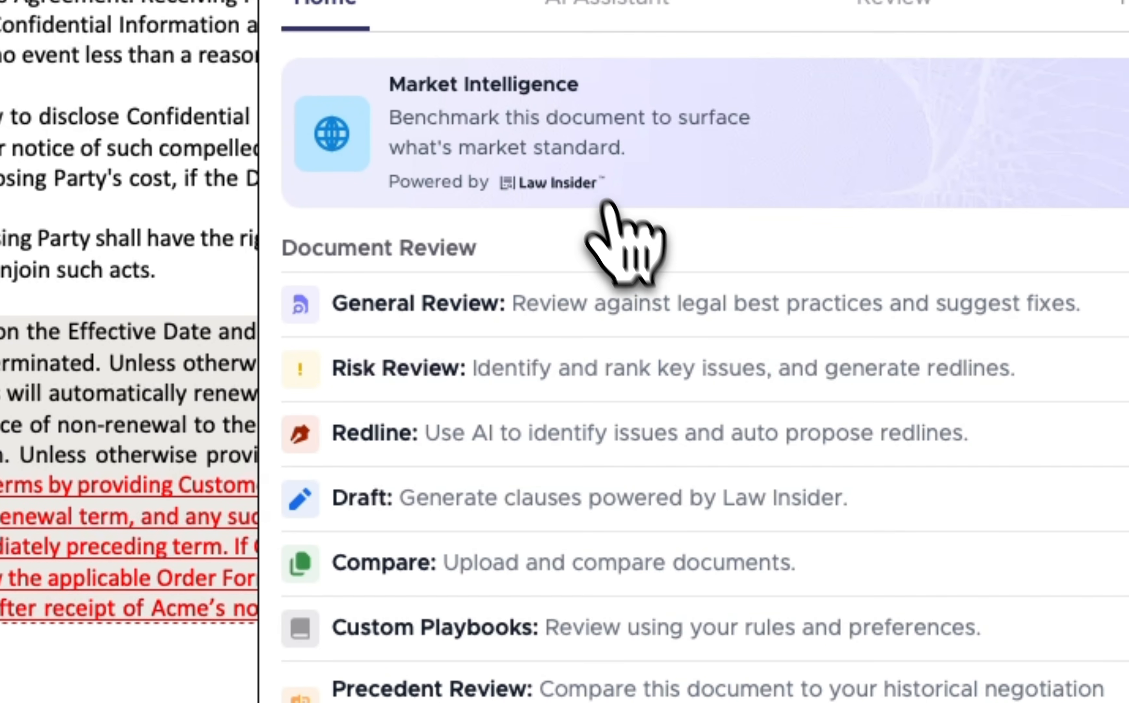
{"action": "left_click", "coordinate": [599, 687]}
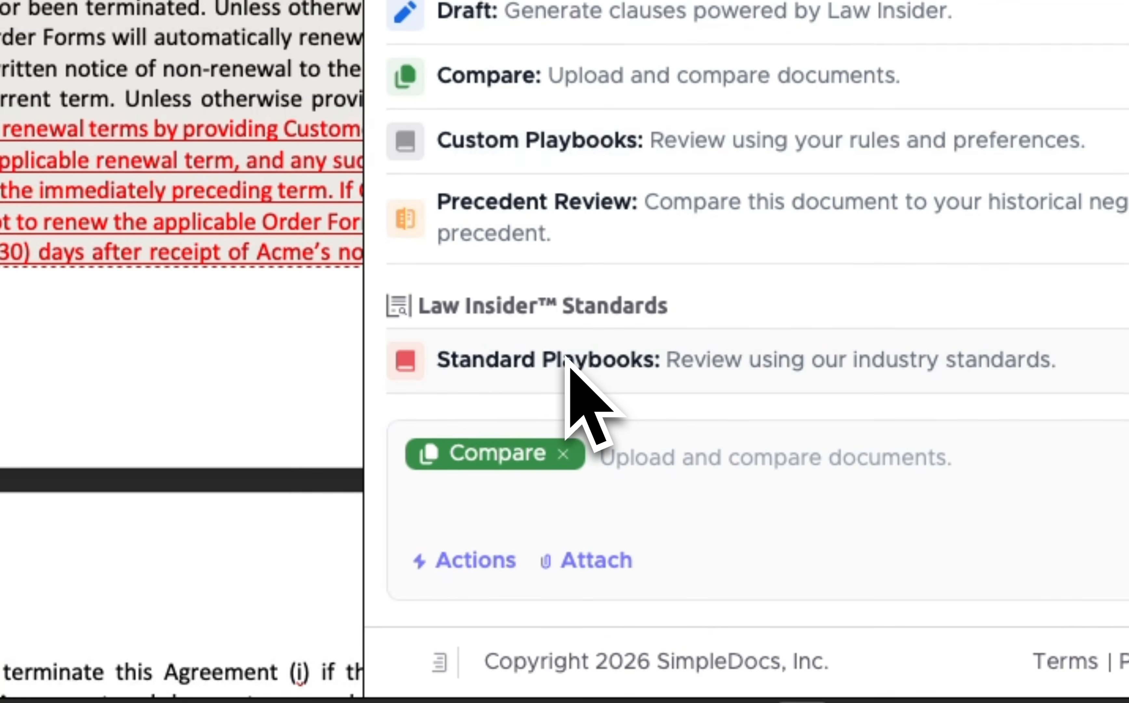
{"action": "left_click", "coordinate": [567, 359]}
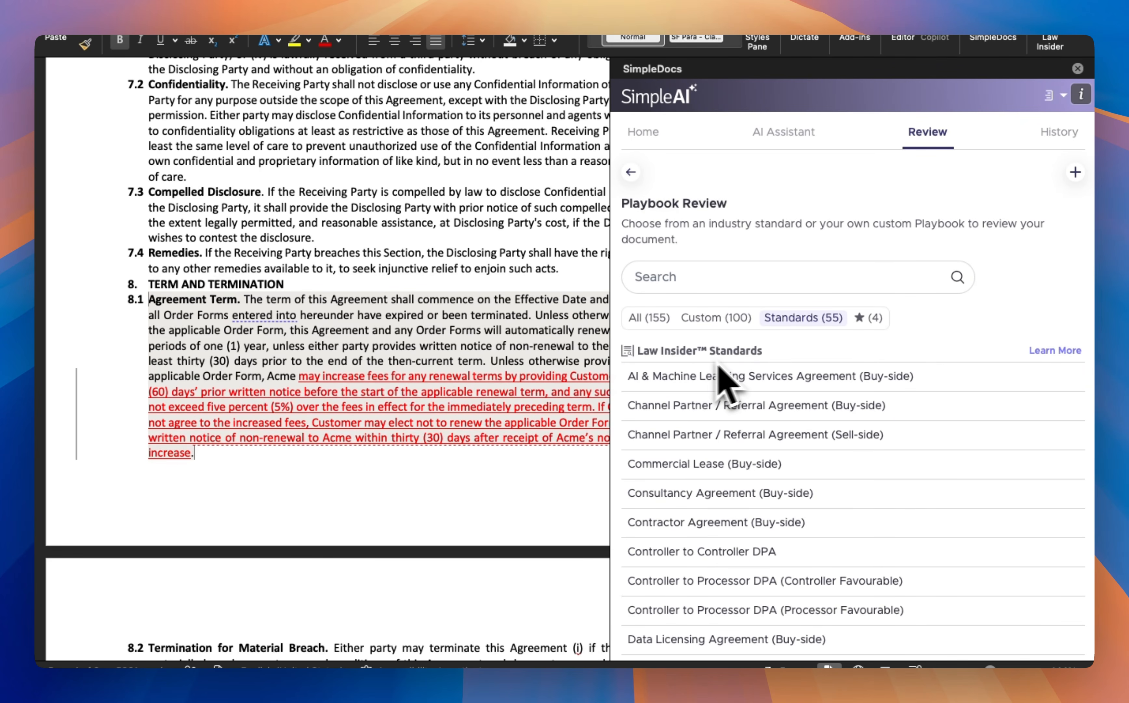
{"action": "scroll", "coordinate": [773, 404], "scroll_direction": "down", "scroll_amount": 5}
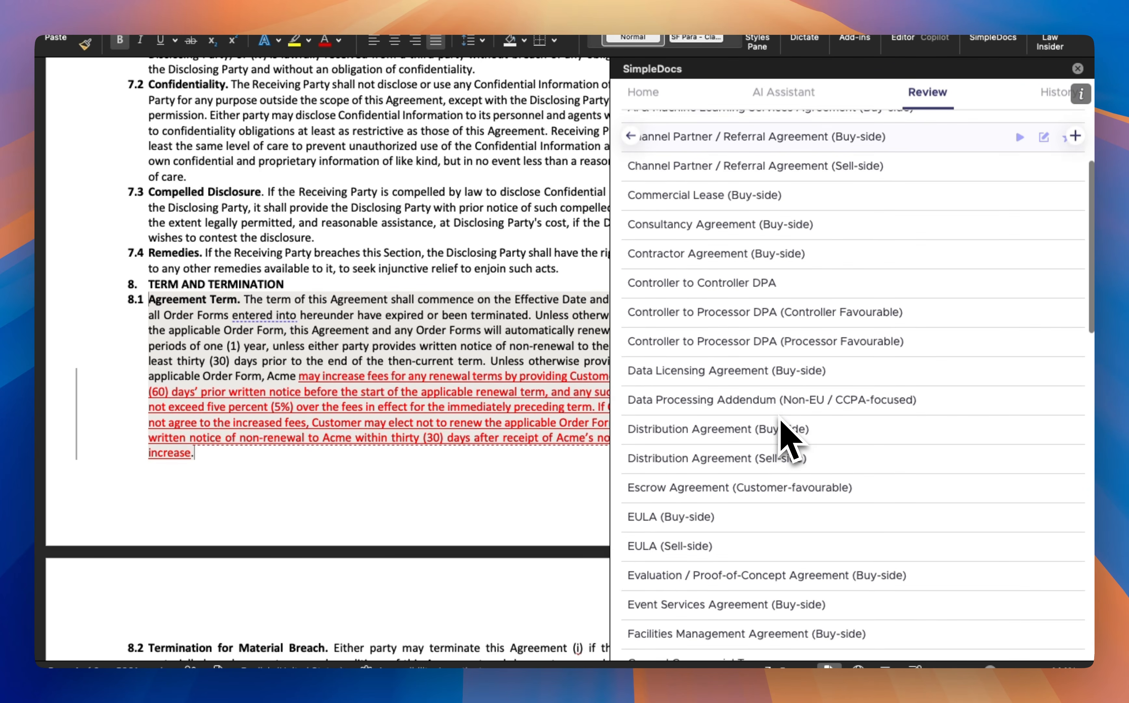
{"action": "scroll", "coordinate": [781, 420], "scroll_direction": "down", "scroll_amount": 11}
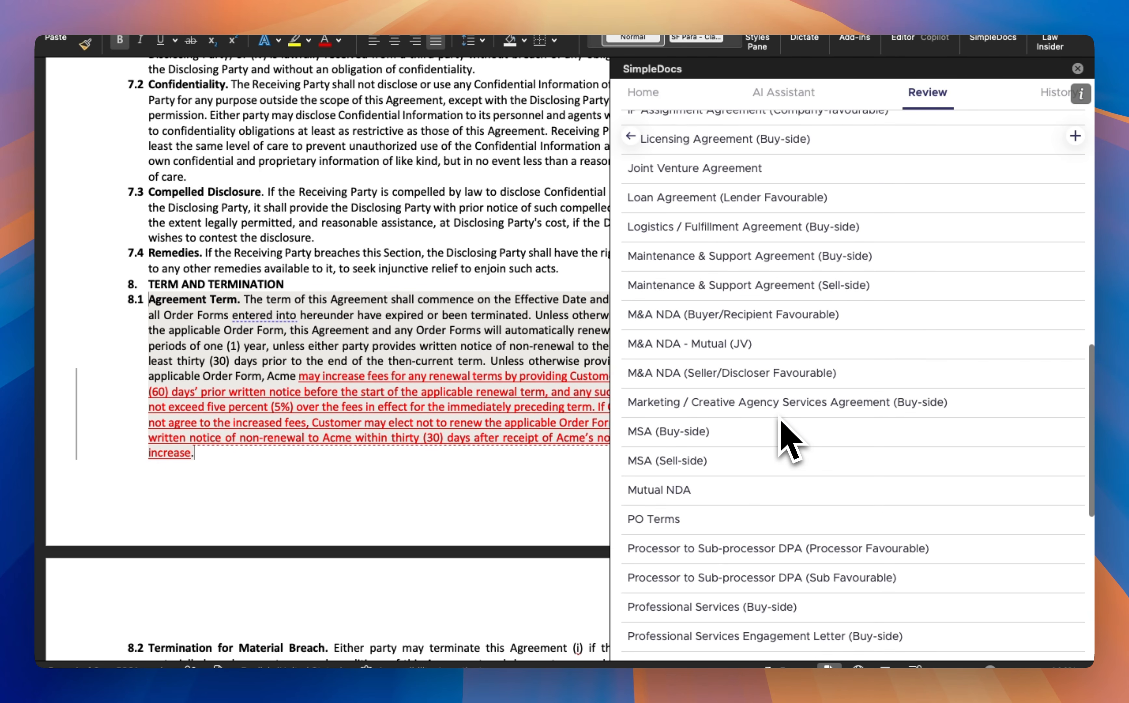
{"action": "scroll", "coordinate": [789, 439], "scroll_direction": "up", "scroll_amount": 2}
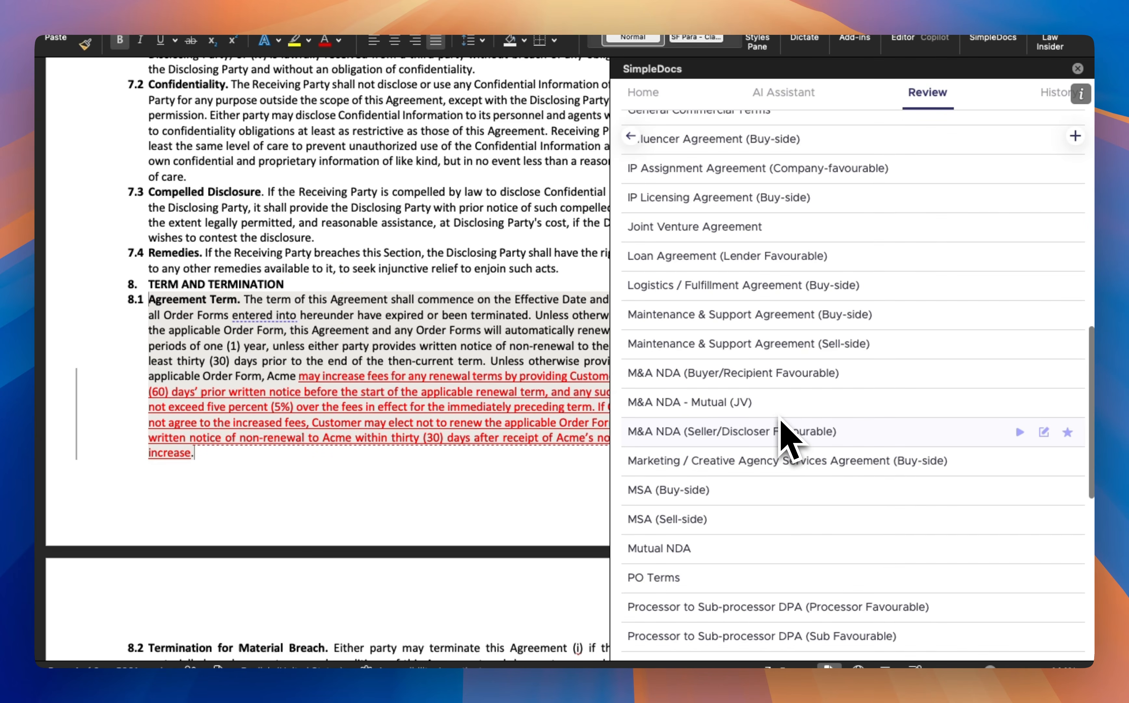
{"action": "scroll", "coordinate": [788, 439], "scroll_direction": "up", "scroll_amount": 3}
{"action": "scroll", "coordinate": [790, 442], "scroll_direction": "up", "scroll_amount": 8}
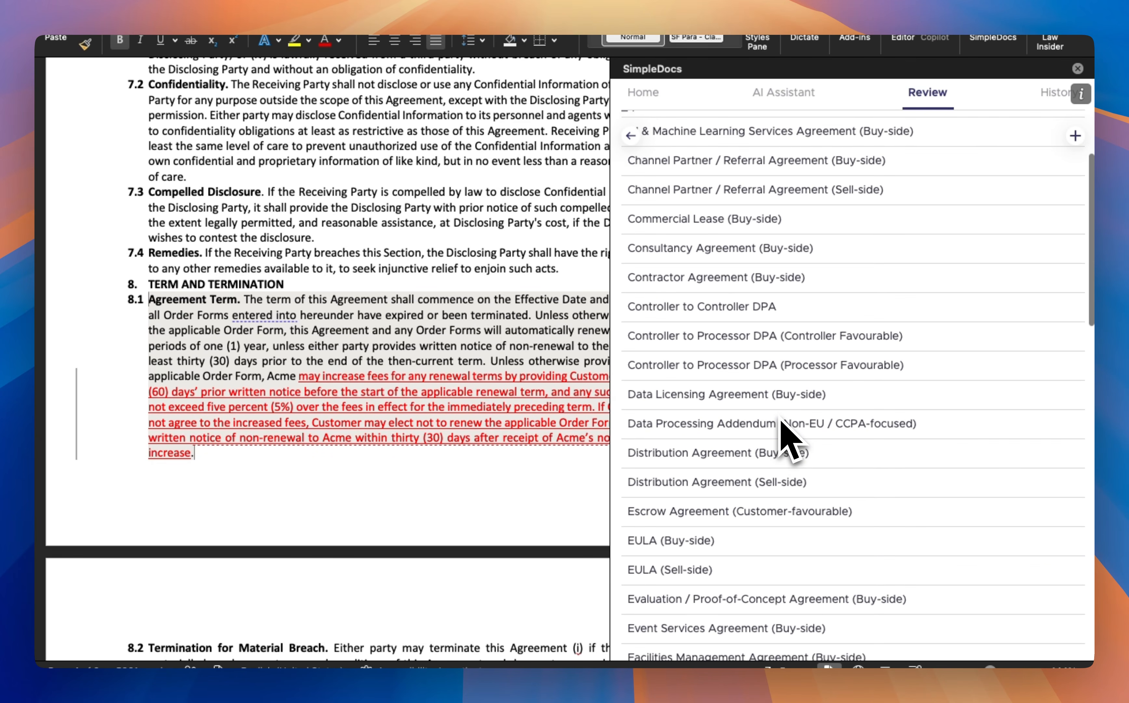
{"action": "scroll", "coordinate": [785, 432], "scroll_direction": "up", "scroll_amount": 3}
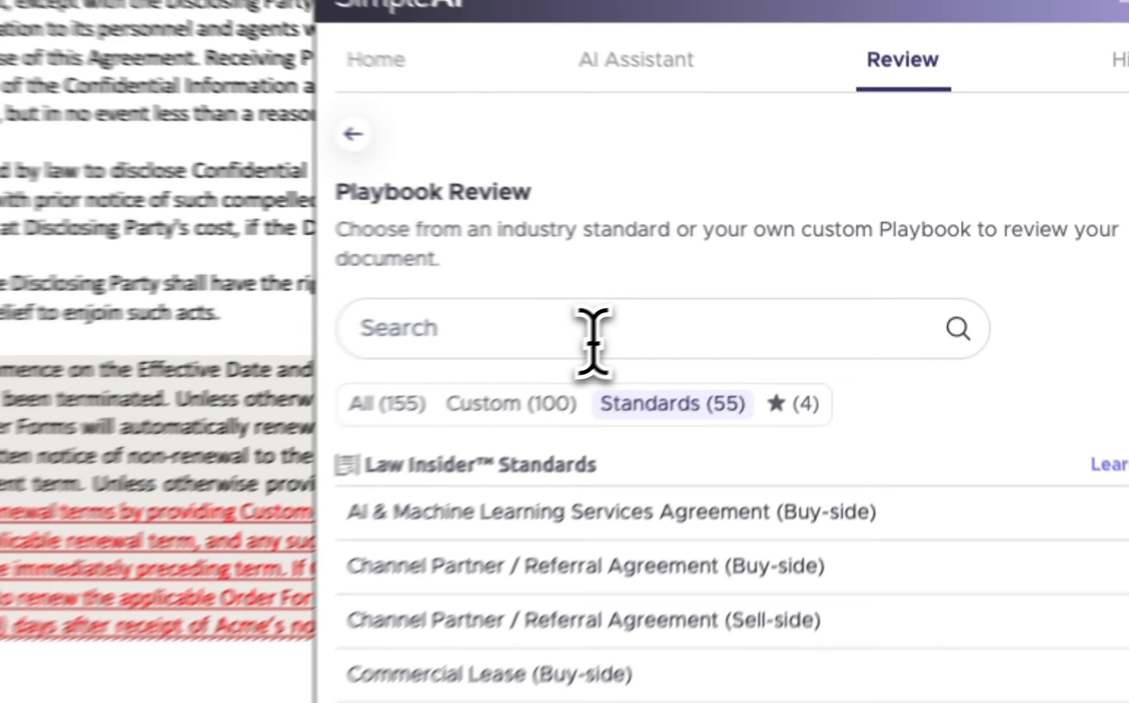
- Search the standard playbooks for "MSA", run the MSA (Buy-side) playbook on the agreement and rerun its review
{"action": "left_click", "coordinate": [766, 282]}
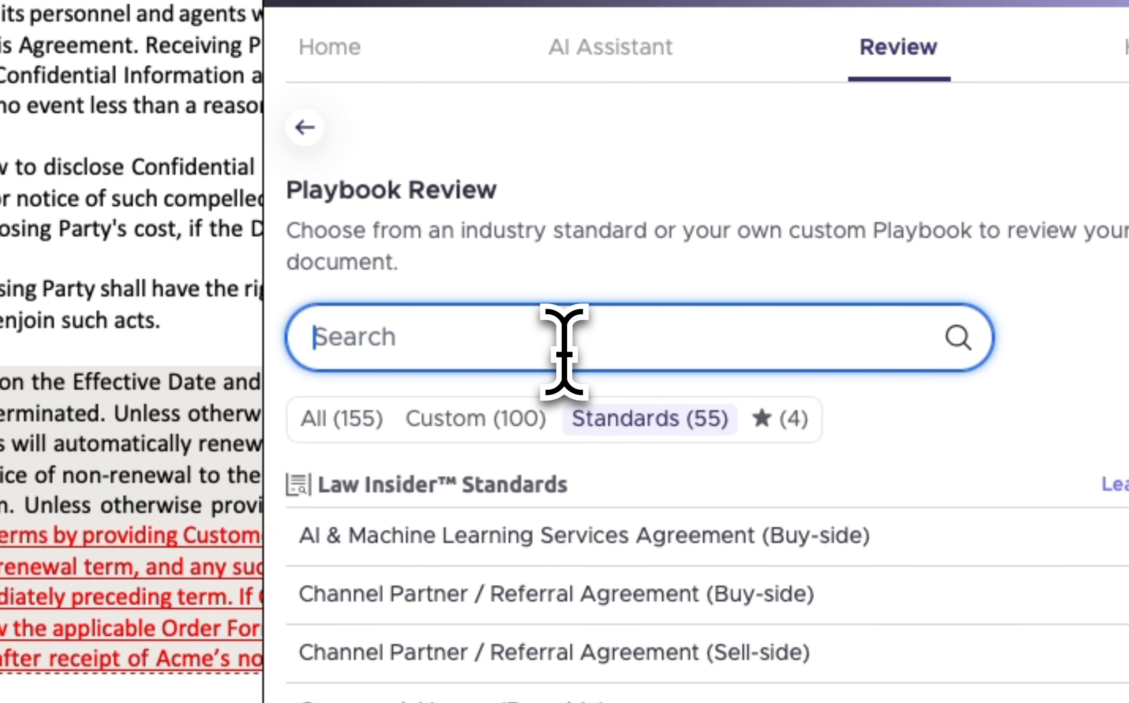
{"action": "type", "text": "MSA"}
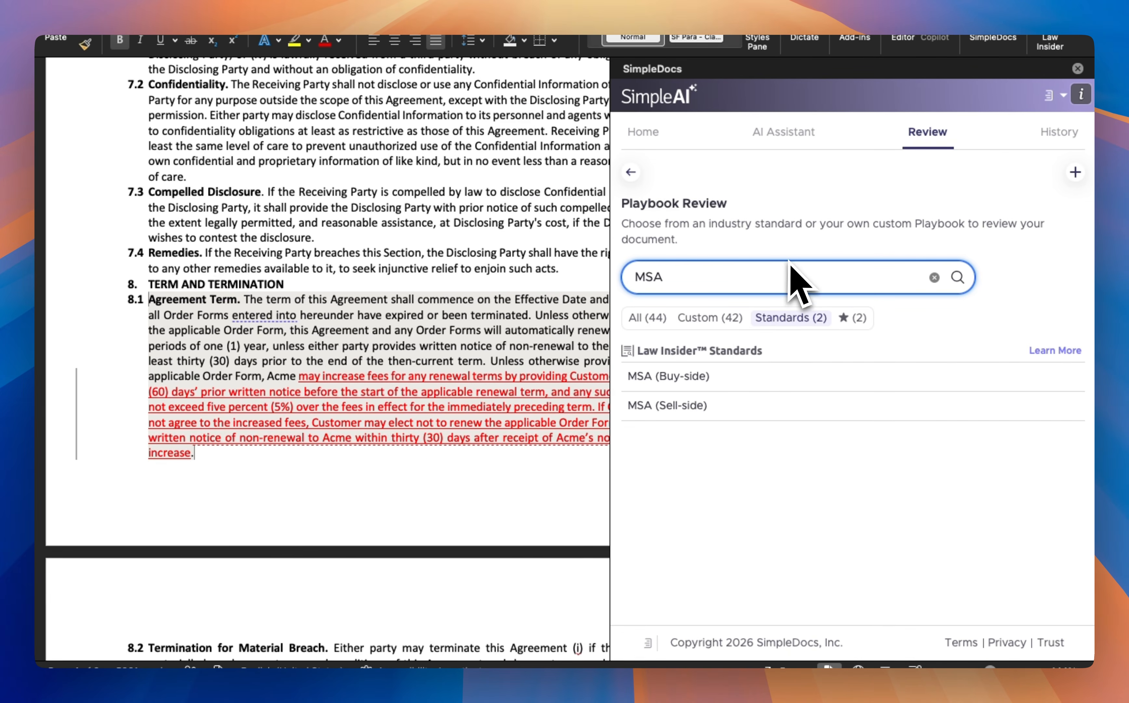
{"action": "mouse_move", "coordinate": [732, 369]}
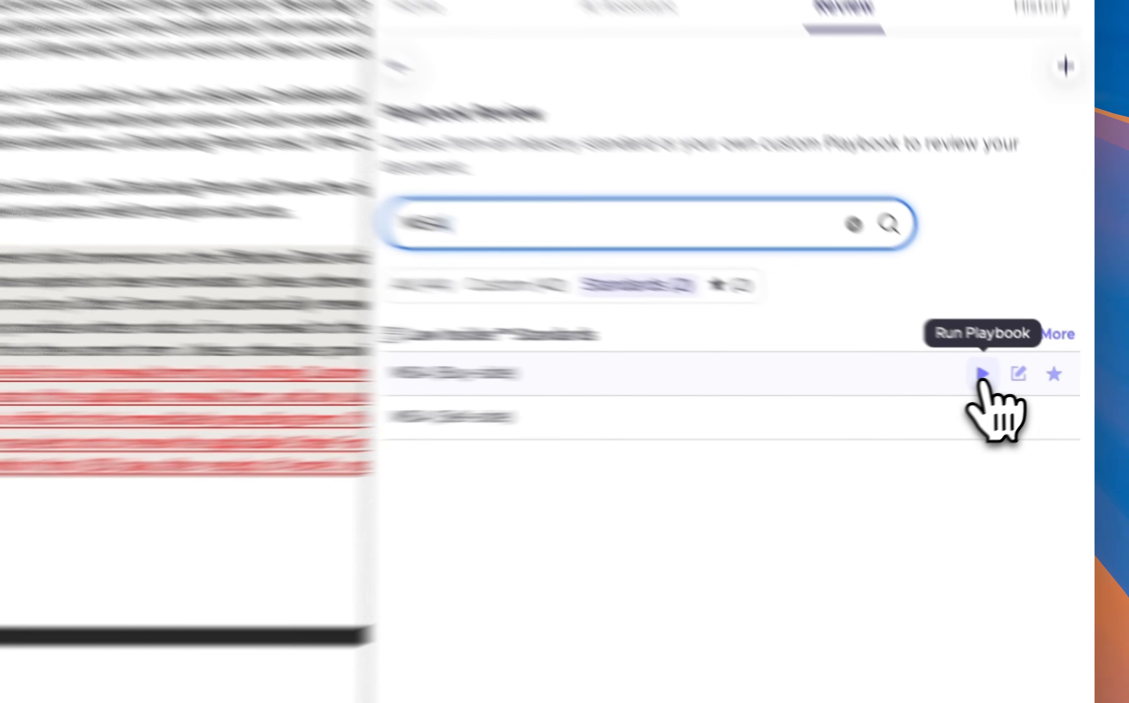
{"action": "left_click", "coordinate": [1020, 376]}
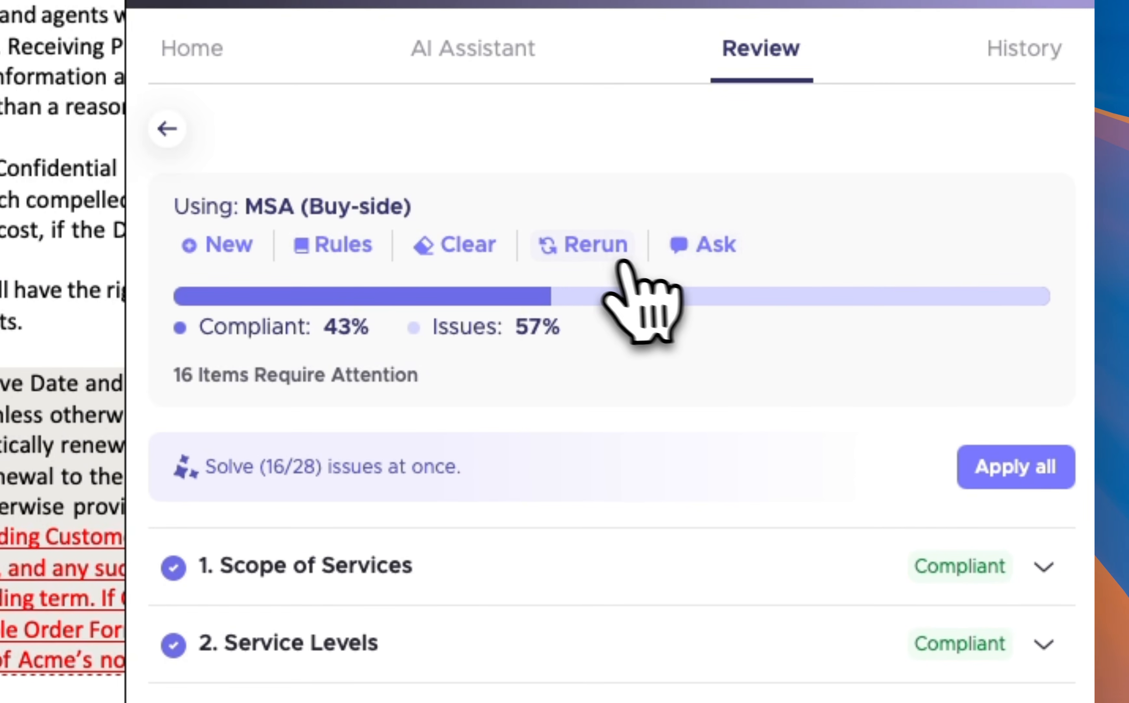
{"action": "left_click", "coordinate": [624, 264]}
- Look through the MSA (Buy-side) rule results from 1. Scope of Services to 28. Force Majeure, with the agreement back at its beginning
{"action": "scroll", "coordinate": [441, 627], "scroll_direction": "down", "scroll_amount": 10}
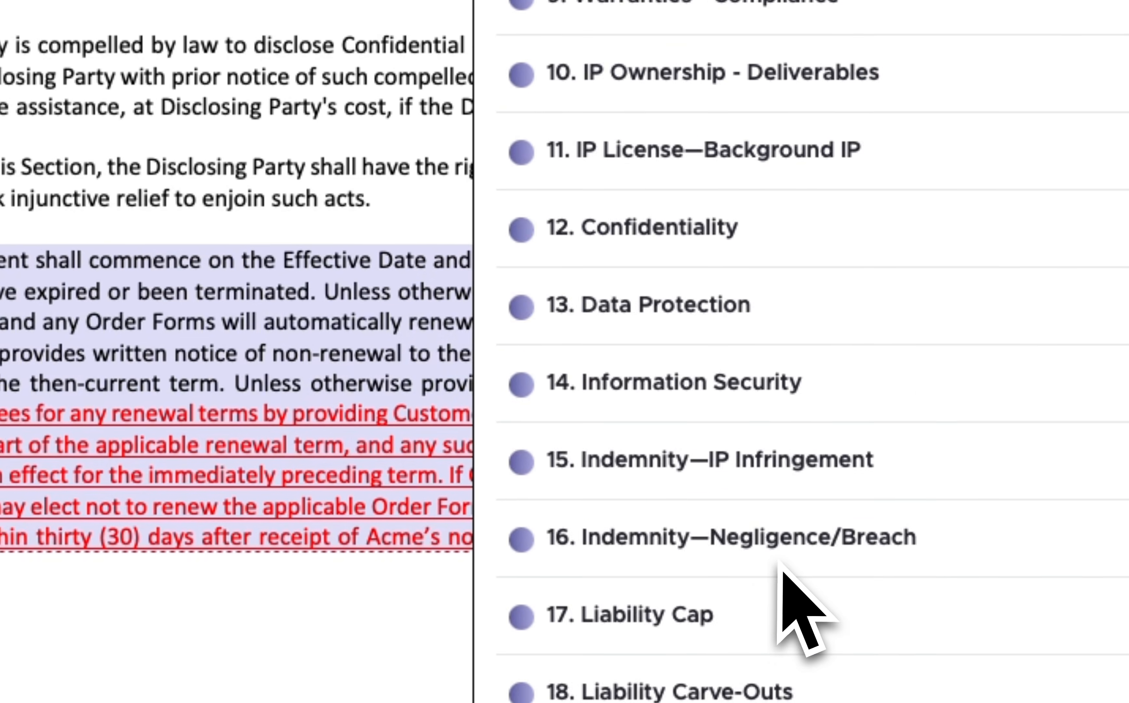
{"action": "scroll", "coordinate": [780, 560], "scroll_direction": "down", "scroll_amount": 4}
{"action": "scroll", "coordinate": [88, 448], "scroll_direction": "down", "scroll_amount": 20}
{"action": "scroll", "coordinate": [79, 451], "scroll_direction": "up", "scroll_amount": 15}
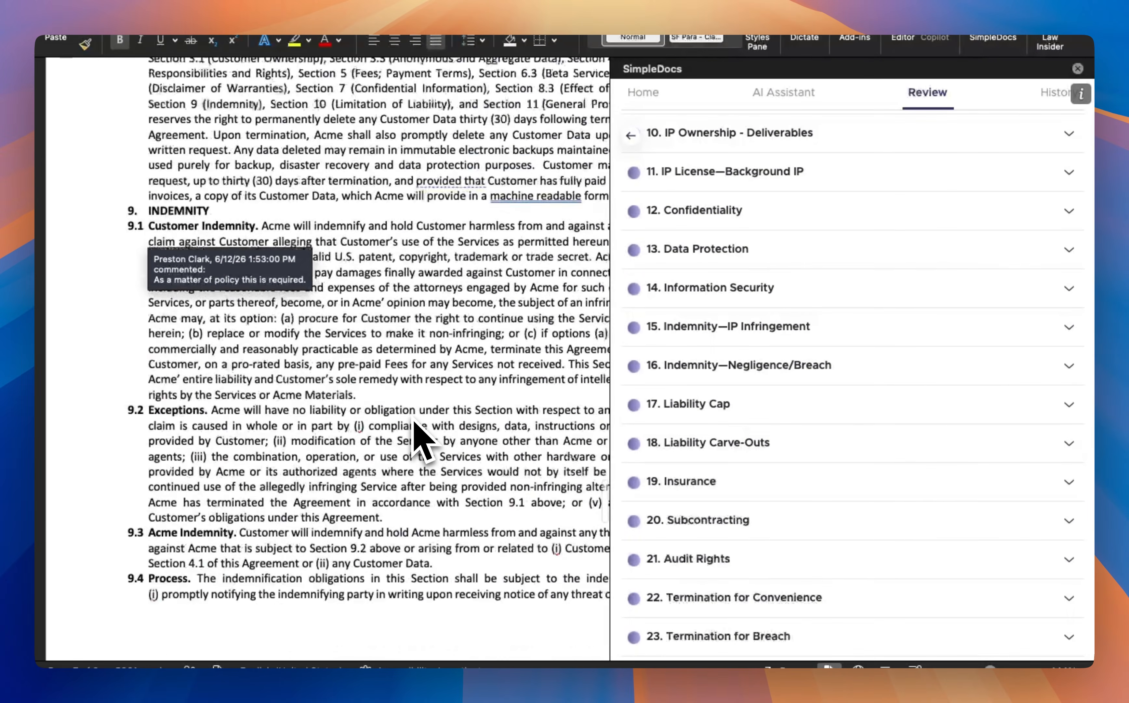
{"action": "scroll", "coordinate": [423, 437], "scroll_direction": "up", "scroll_amount": 15}
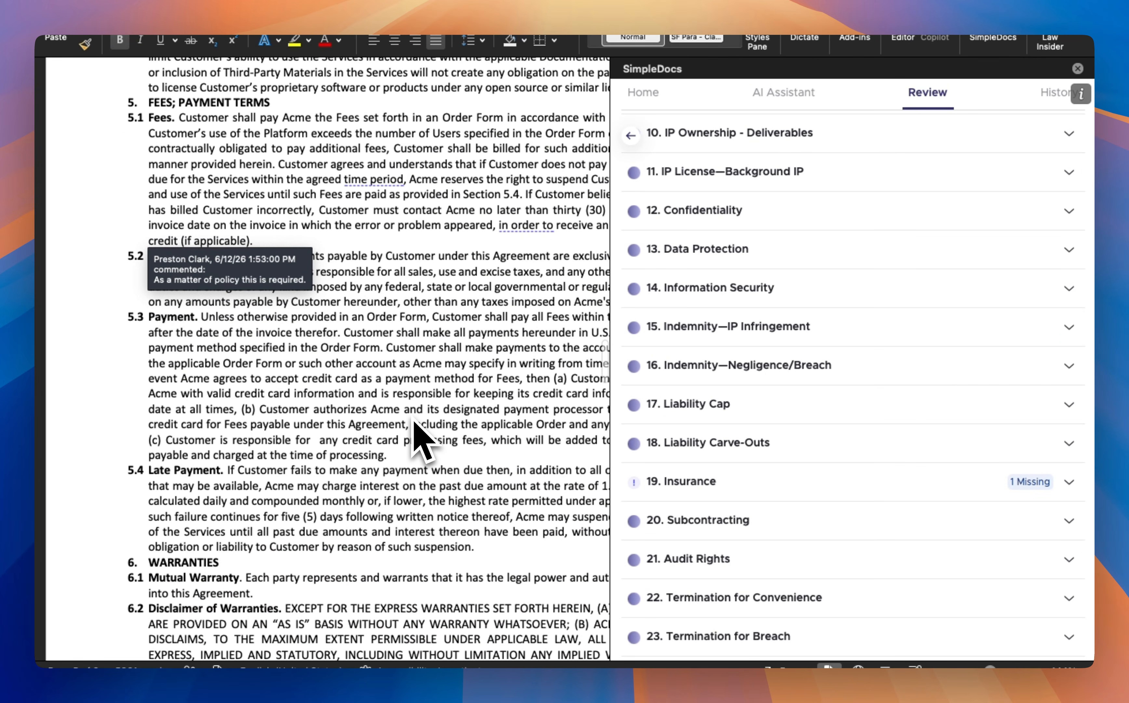
{"action": "scroll", "coordinate": [421, 439], "scroll_direction": "up", "scroll_amount": 20}
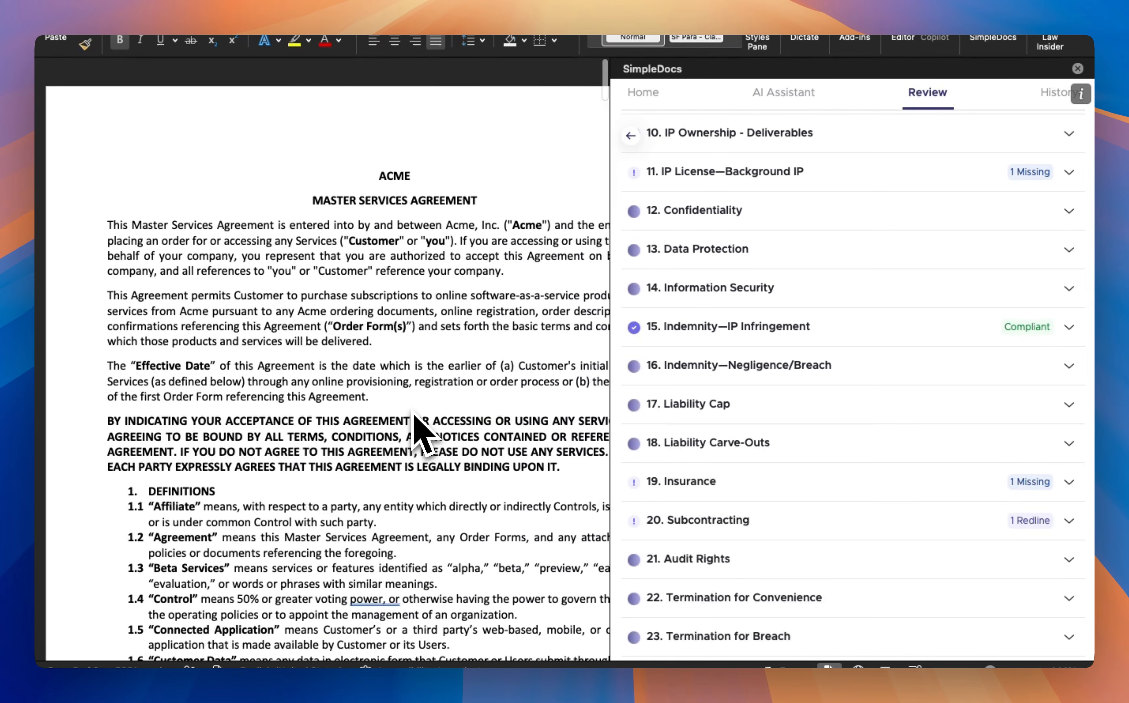
{"action": "scroll", "coordinate": [868, 368], "scroll_direction": "down", "scroll_amount": 4}
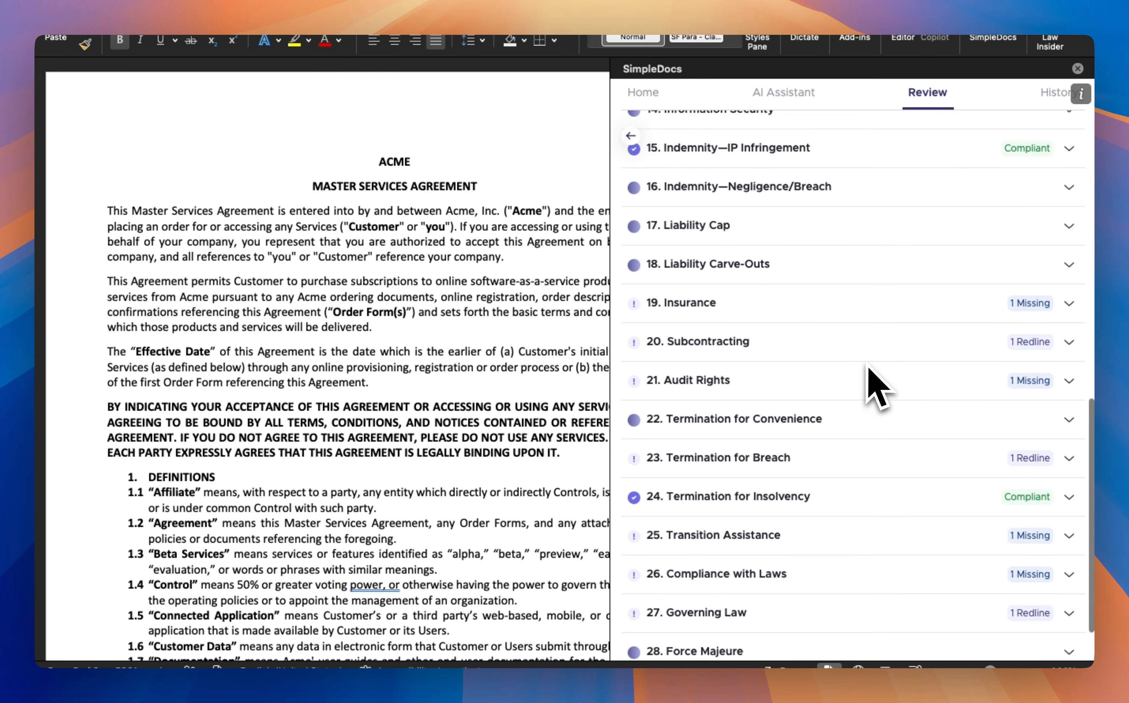
{"action": "scroll", "coordinate": [878, 386], "scroll_direction": "down", "scroll_amount": 2}
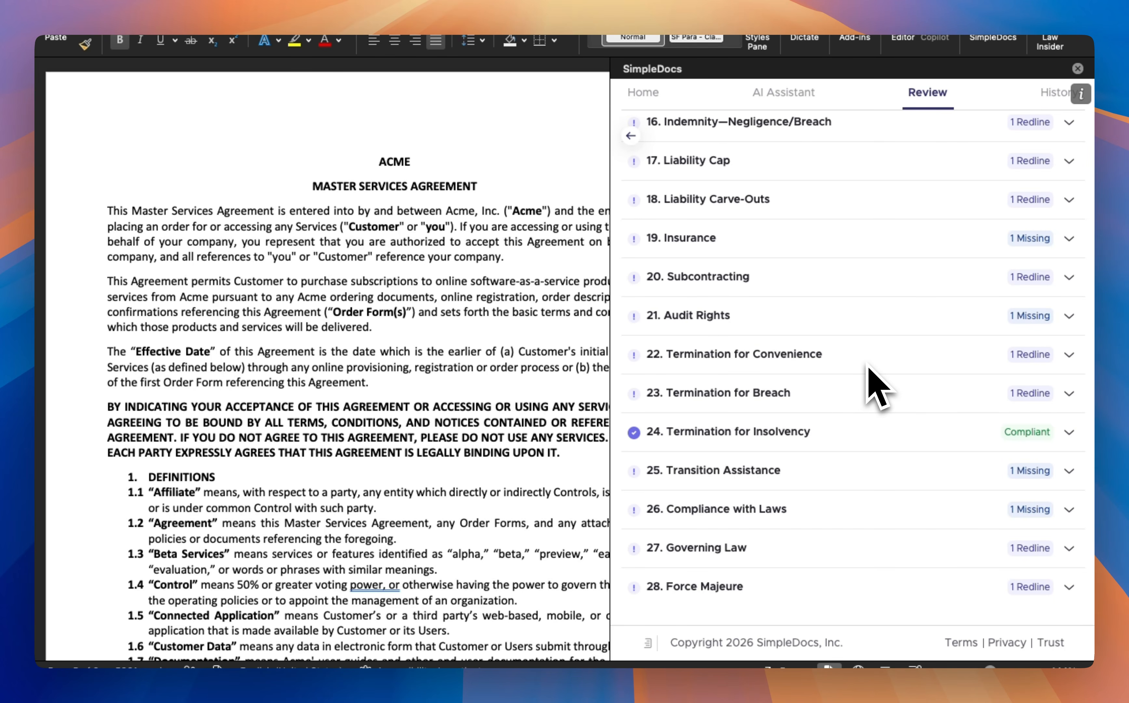
{"action": "scroll", "coordinate": [877, 386], "scroll_direction": "up", "scroll_amount": 15}
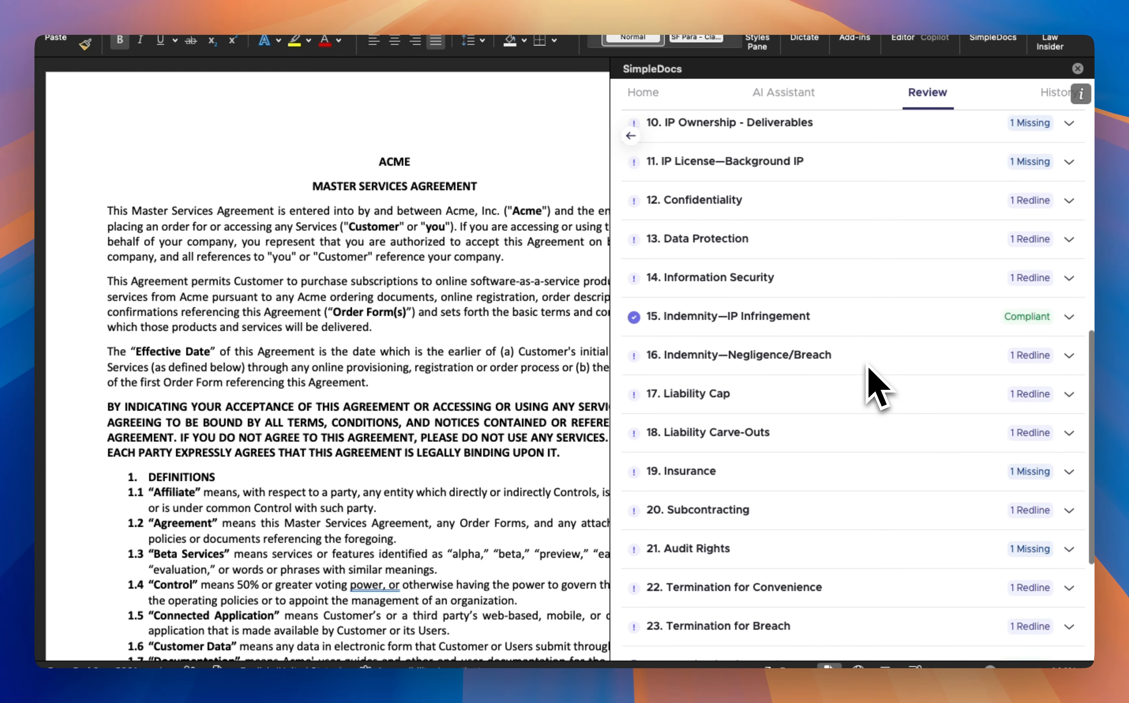
{"action": "scroll", "coordinate": [867, 365], "scroll_direction": "up", "scroll_amount": 1}
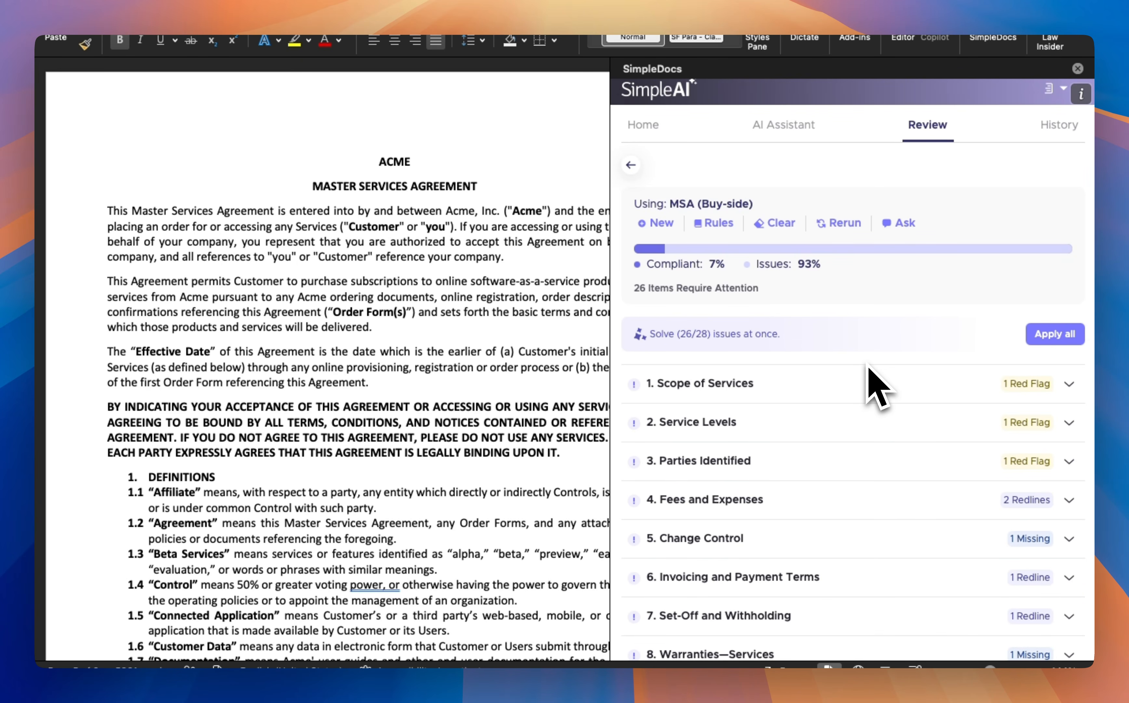
- Expand rule 4. Fees and Expenses and show the full text of its "Expenses not addressed" redline
{"action": "scroll", "coordinate": [869, 367], "scroll_direction": "down", "scroll_amount": 5}
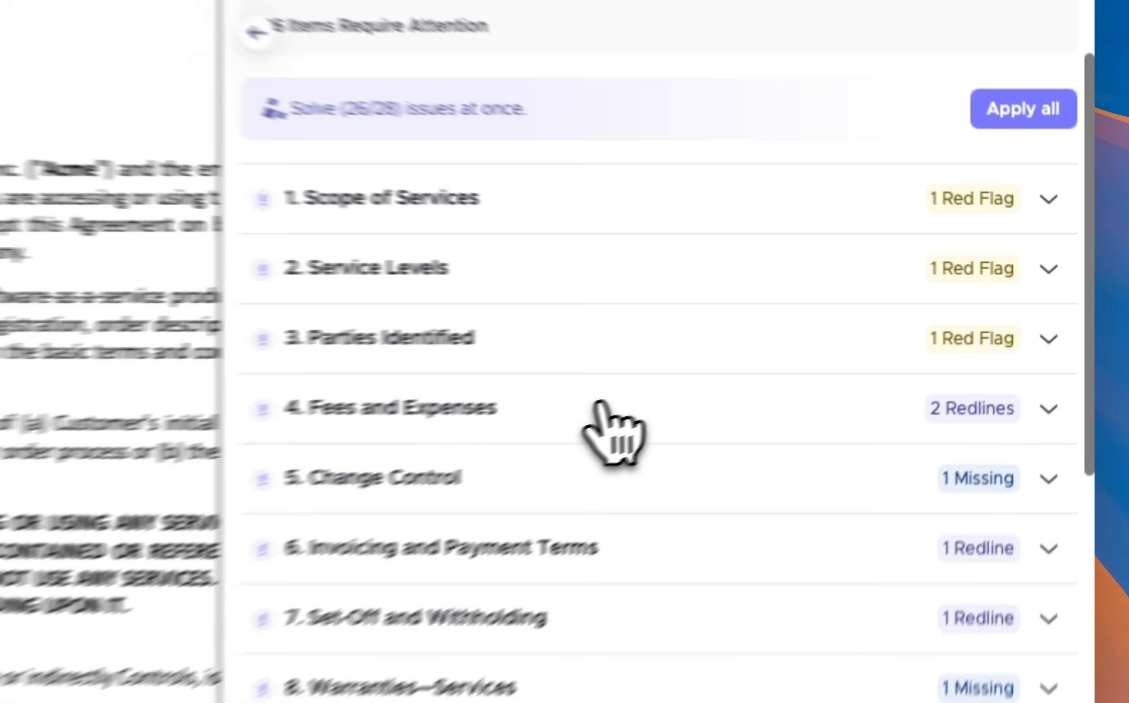
{"action": "left_click", "coordinate": [820, 346]}
{"action": "scroll", "coordinate": [843, 420], "scroll_direction": "down", "scroll_amount": 3}
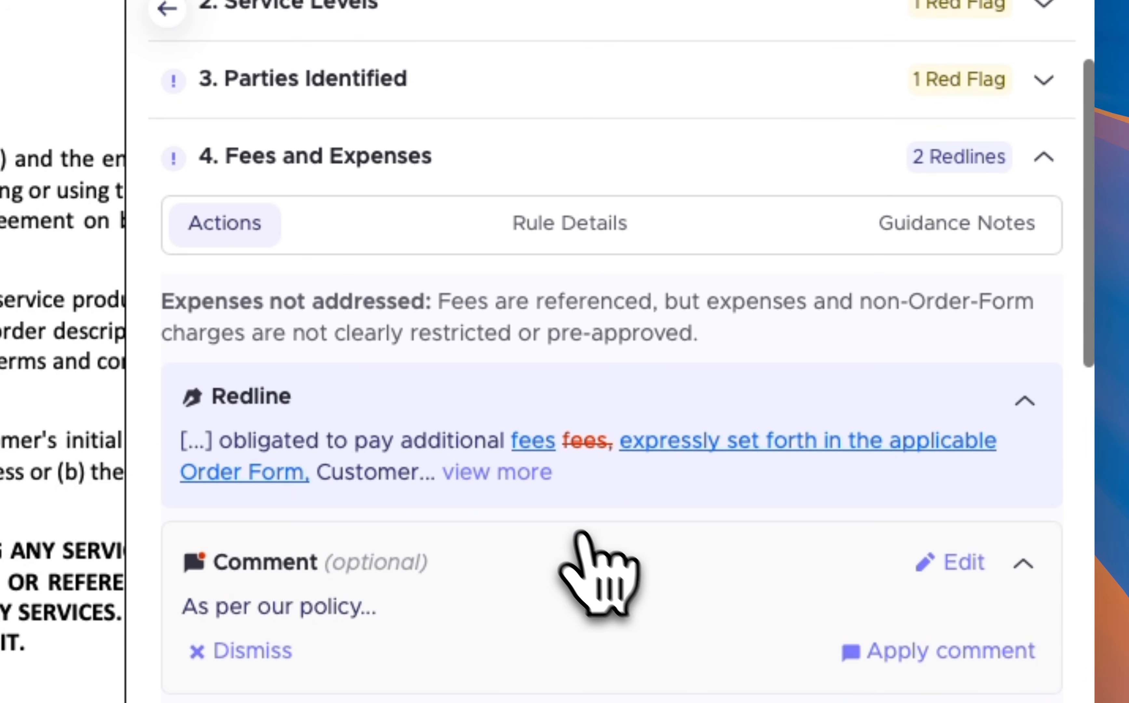
{"action": "left_click", "coordinate": [521, 478]}
{"action": "scroll", "coordinate": [645, 599], "scroll_direction": "down", "scroll_amount": 10}
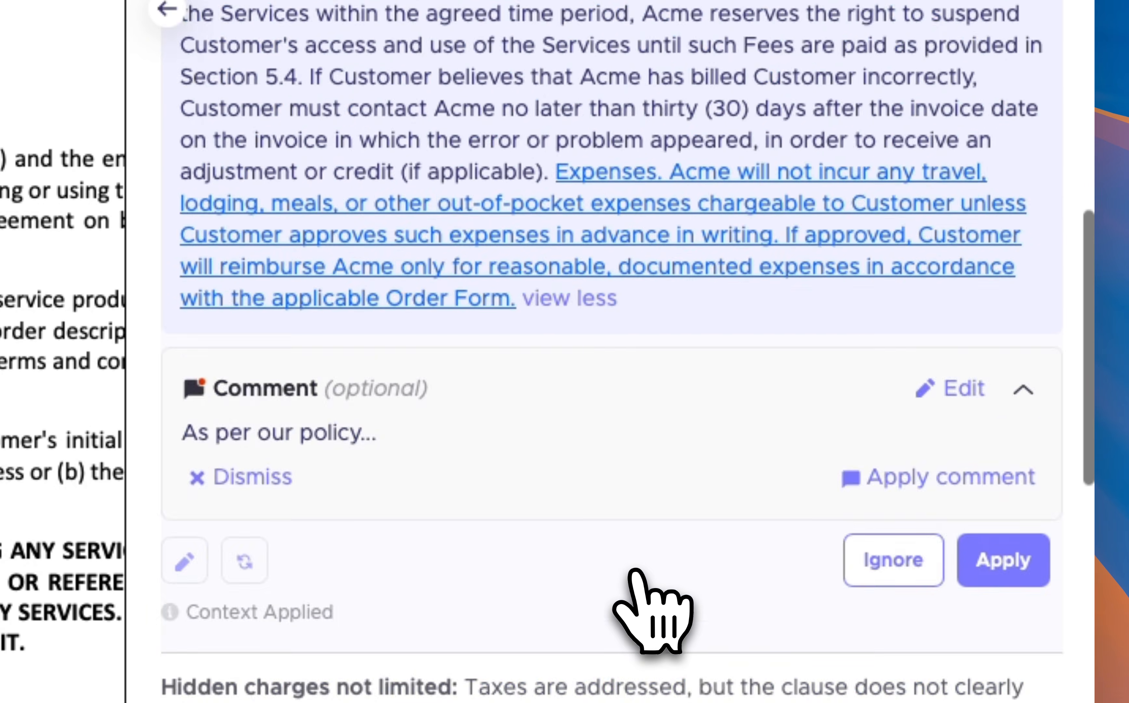
- Review the "Hidden charges not limited" redline and locate its clause 5.2 Taxes in the agreement
{"action": "scroll", "coordinate": [641, 585], "scroll_direction": "down", "scroll_amount": 5}
{"action": "scroll", "coordinate": [543, 379], "scroll_direction": "up", "scroll_amount": 1}
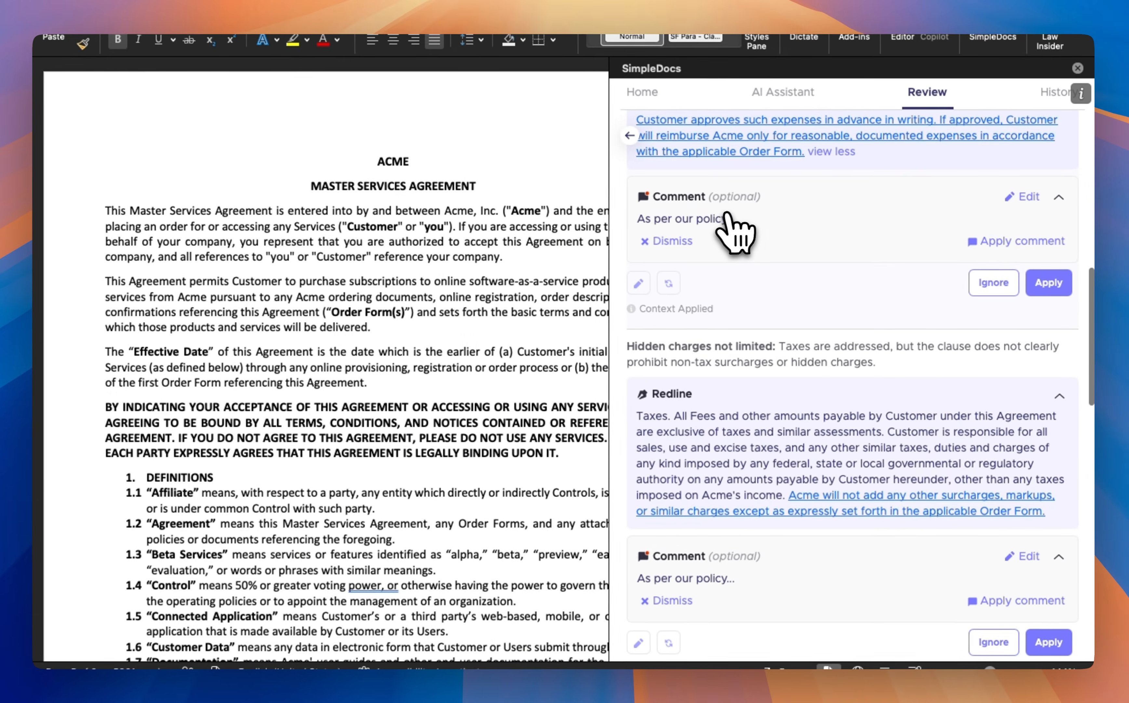
{"action": "scroll", "coordinate": [741, 237], "scroll_direction": "down", "scroll_amount": 3}
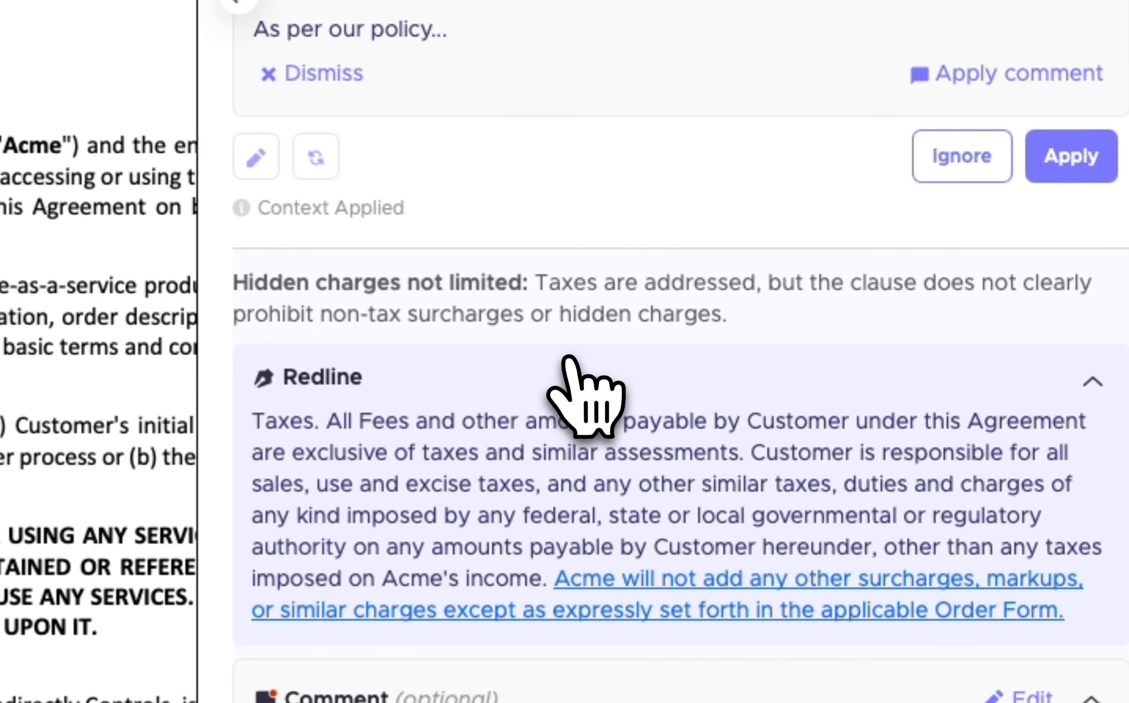
{"action": "left_click", "coordinate": [792, 323]}
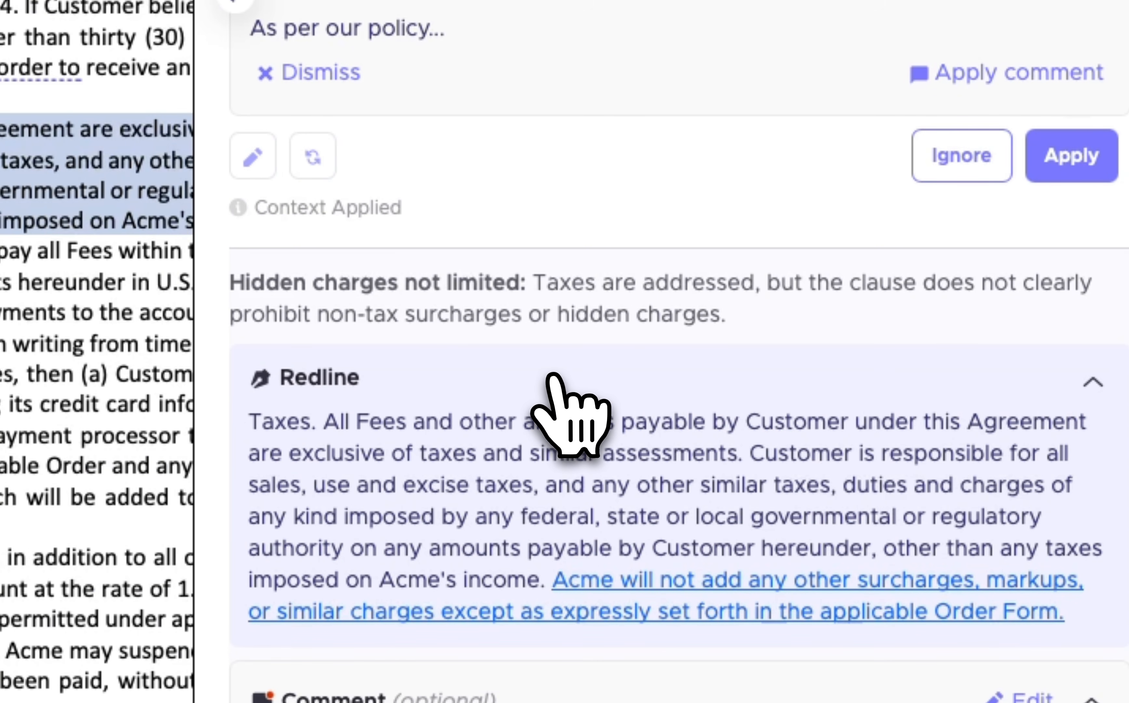
{"action": "scroll", "coordinate": [569, 409], "scroll_direction": "down", "scroll_amount": 5}
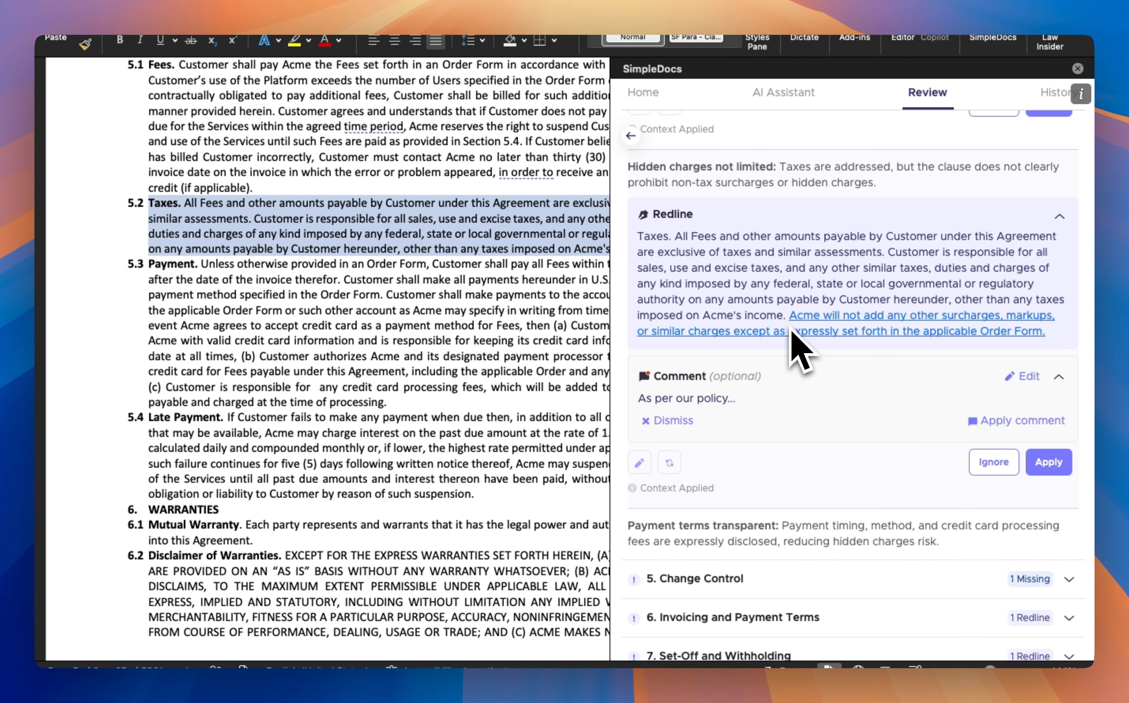
- Leave the MSA (Buy-side) review results and return to the Standards list of Playbook Review
{"action": "scroll", "coordinate": [792, 329], "scroll_direction": "up", "scroll_amount": 6}
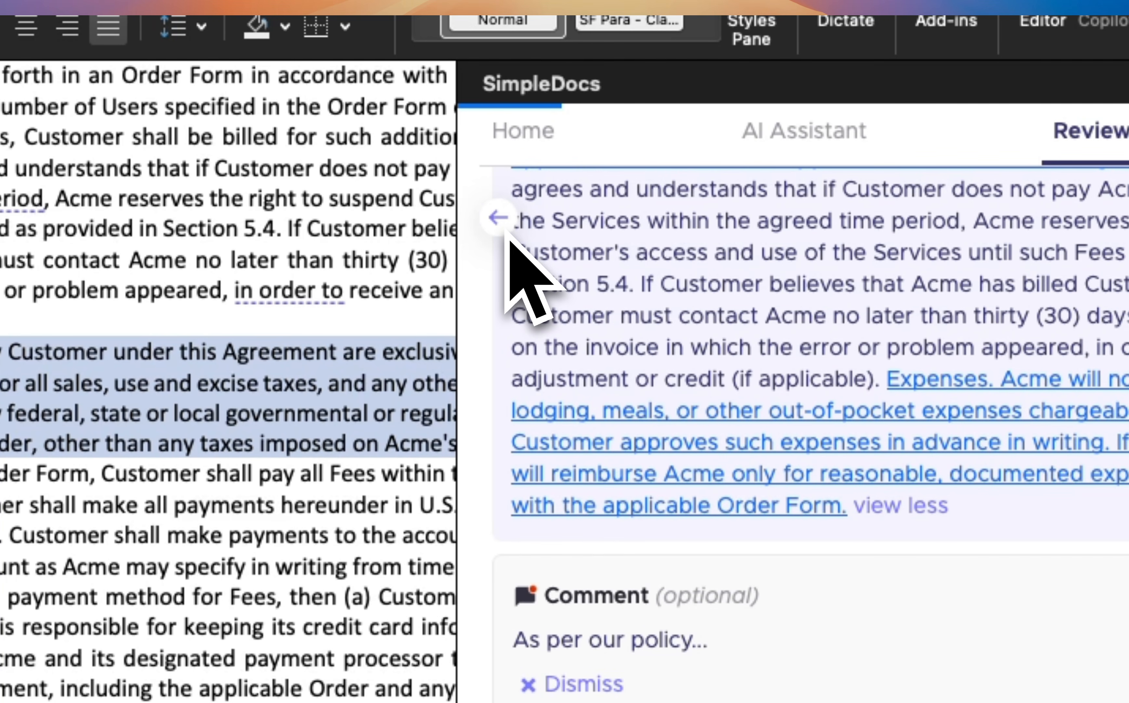
{"action": "left_click", "coordinate": [506, 231]}
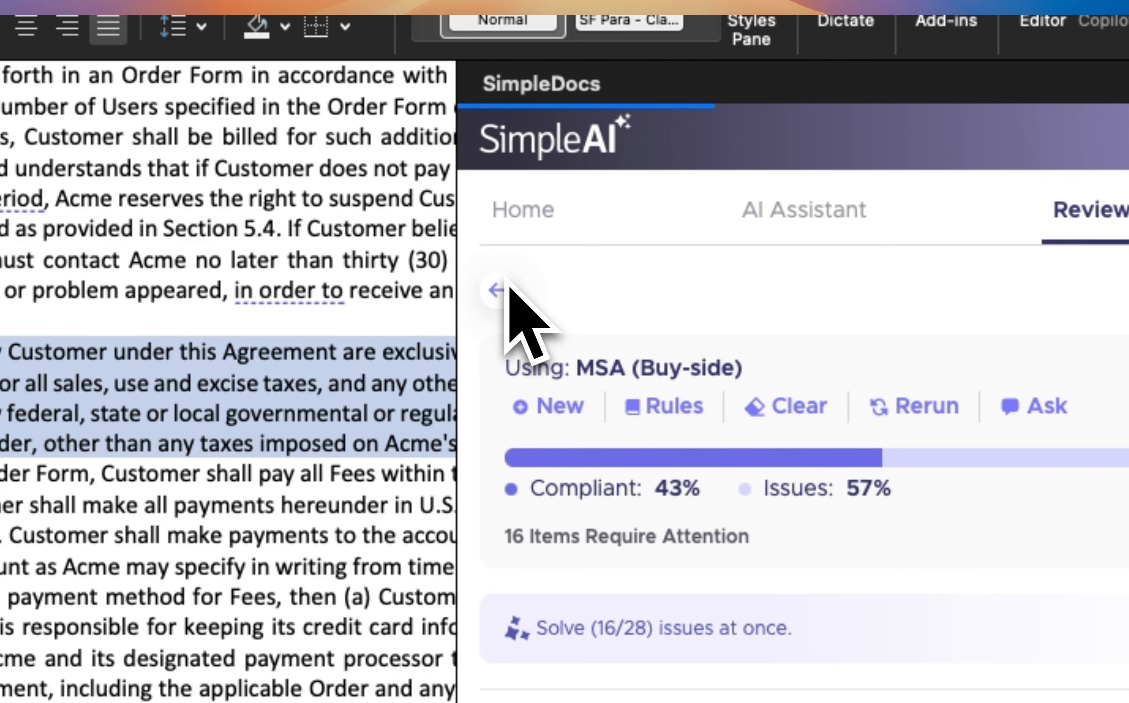
{"action": "left_click", "coordinate": [501, 292]}
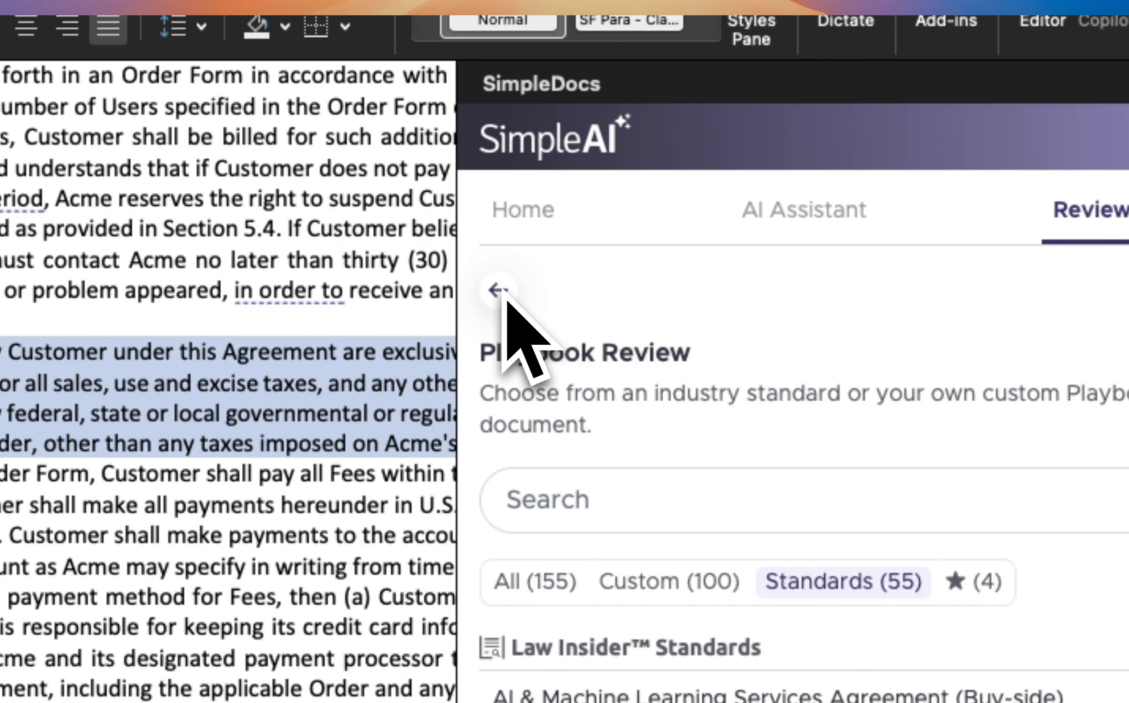
- Search the Standards playbooks for "MSA", open the MSA (Buy-side) playbook for editing and show its available actions
{"action": "left_click", "coordinate": [628, 487]}
{"action": "type", "text": "MSA"}
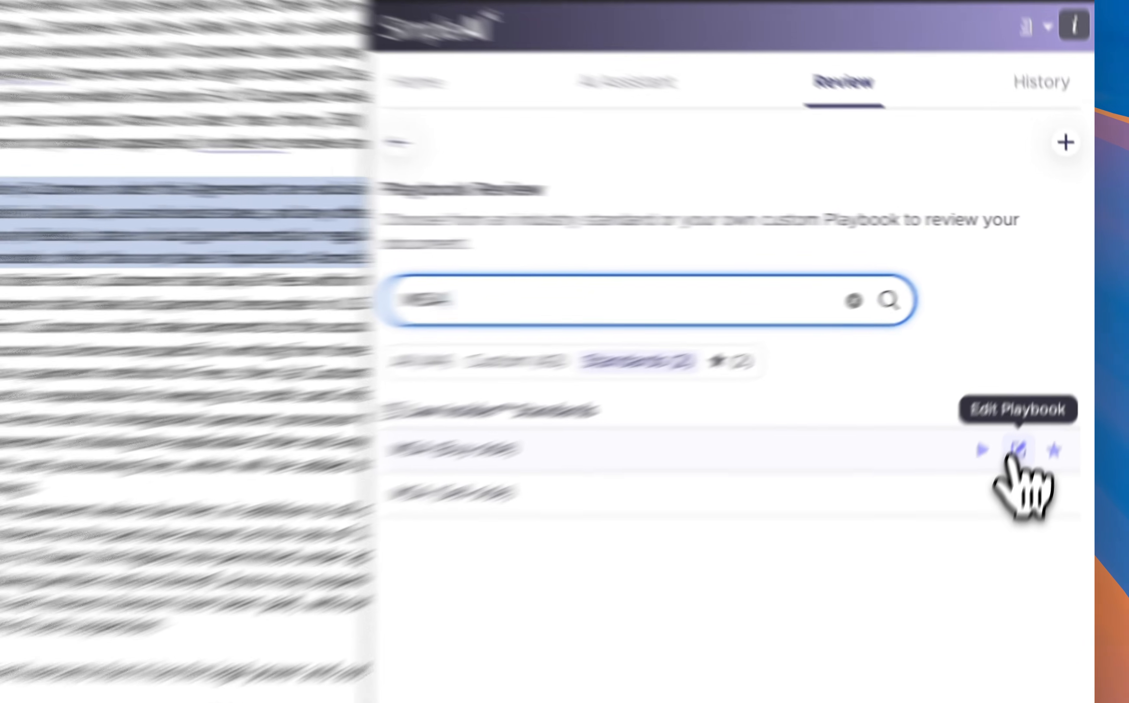
{"action": "left_click", "coordinate": [1043, 376]}
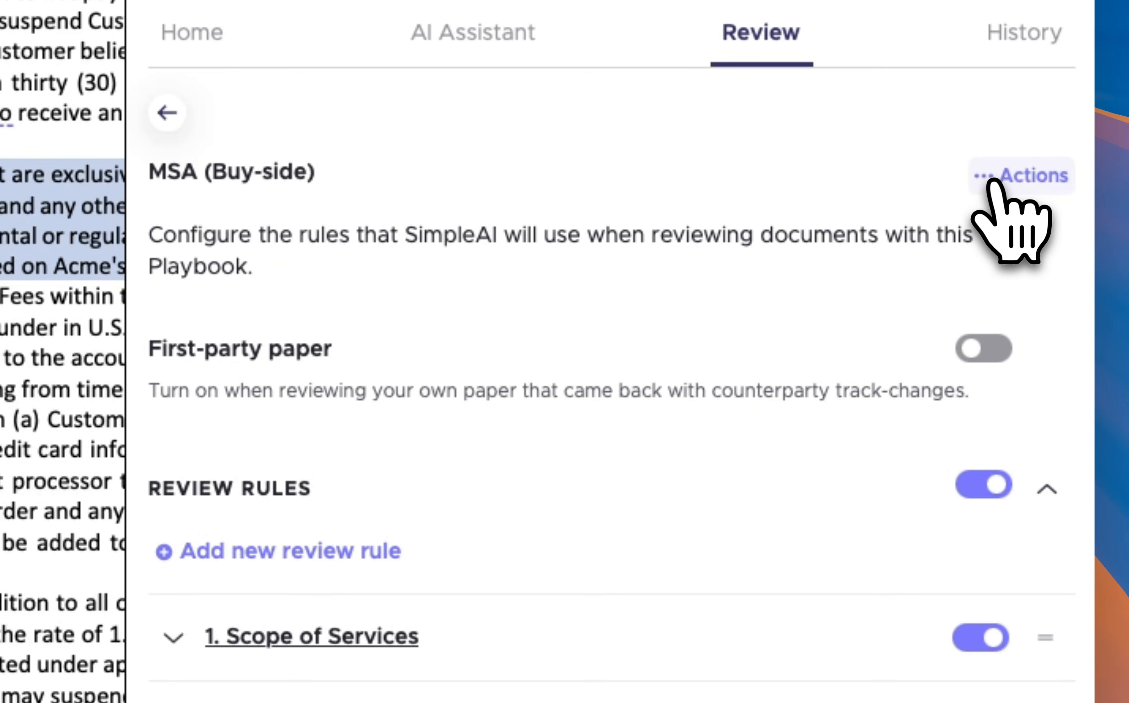
{"action": "left_click", "coordinate": [991, 177]}
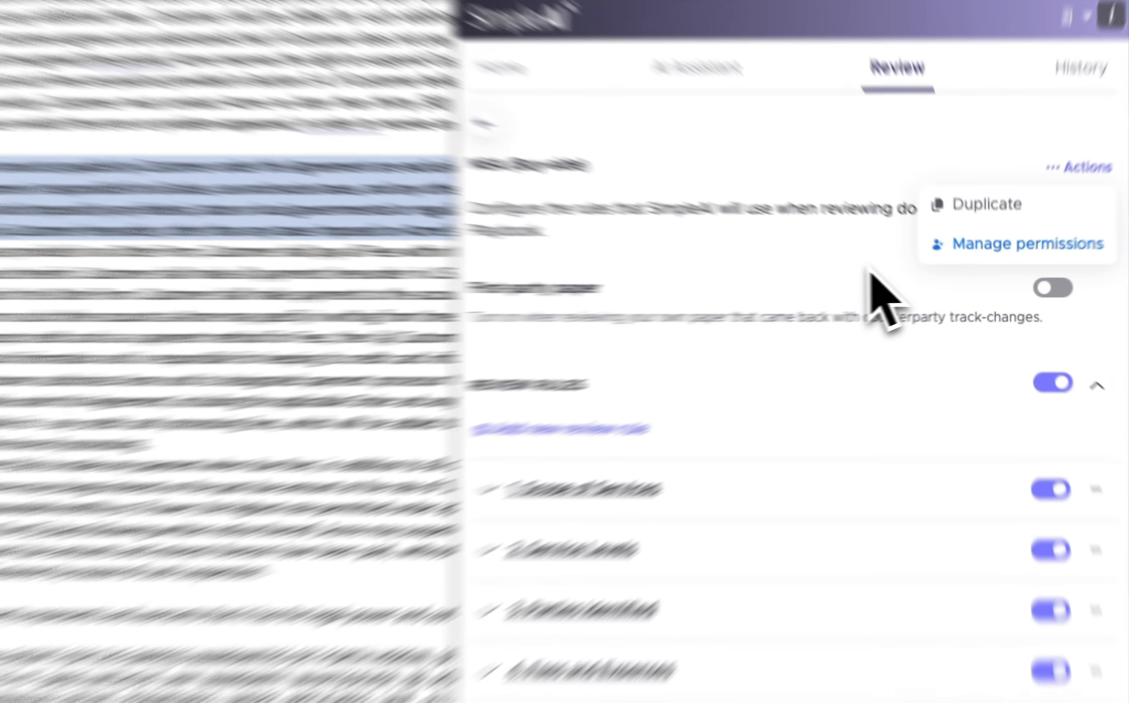
- Look through the MSA (Buy-side) review rules and open rule 1. Scope of Services for editing
{"action": "scroll", "coordinate": [910, 297], "scroll_direction": "down", "scroll_amount": 5}
{"action": "scroll", "coordinate": [831, 344], "scroll_direction": "down", "scroll_amount": 5}
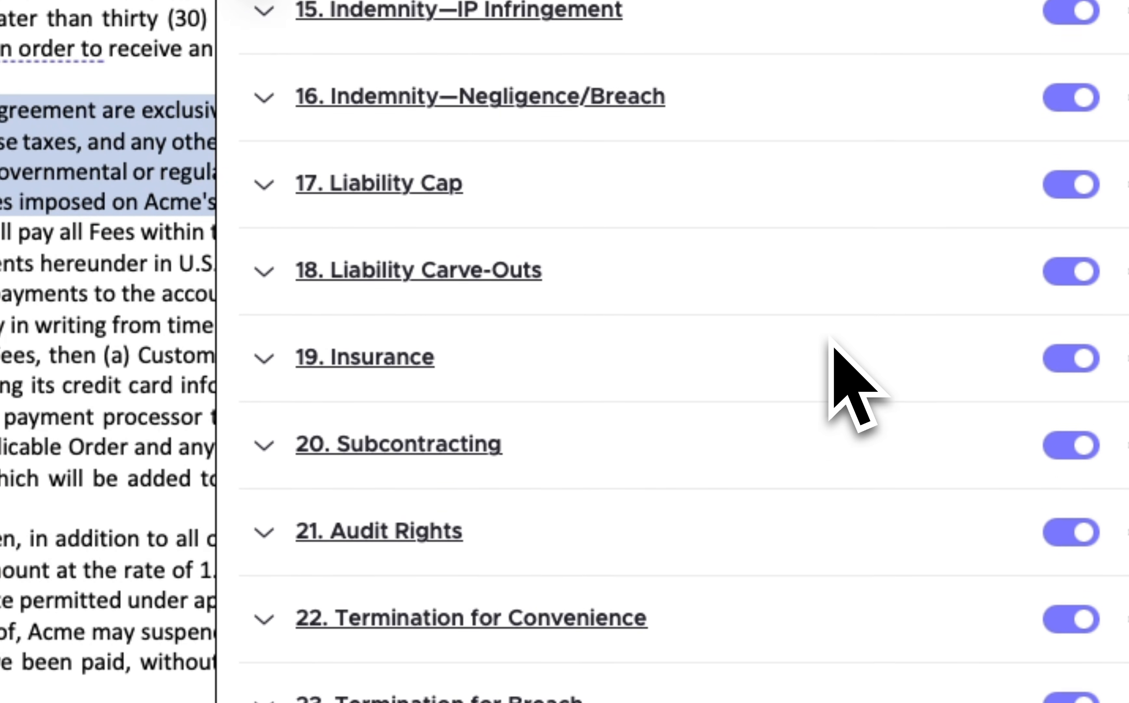
{"action": "scroll", "coordinate": [831, 344], "scroll_direction": "up", "scroll_amount": 8}
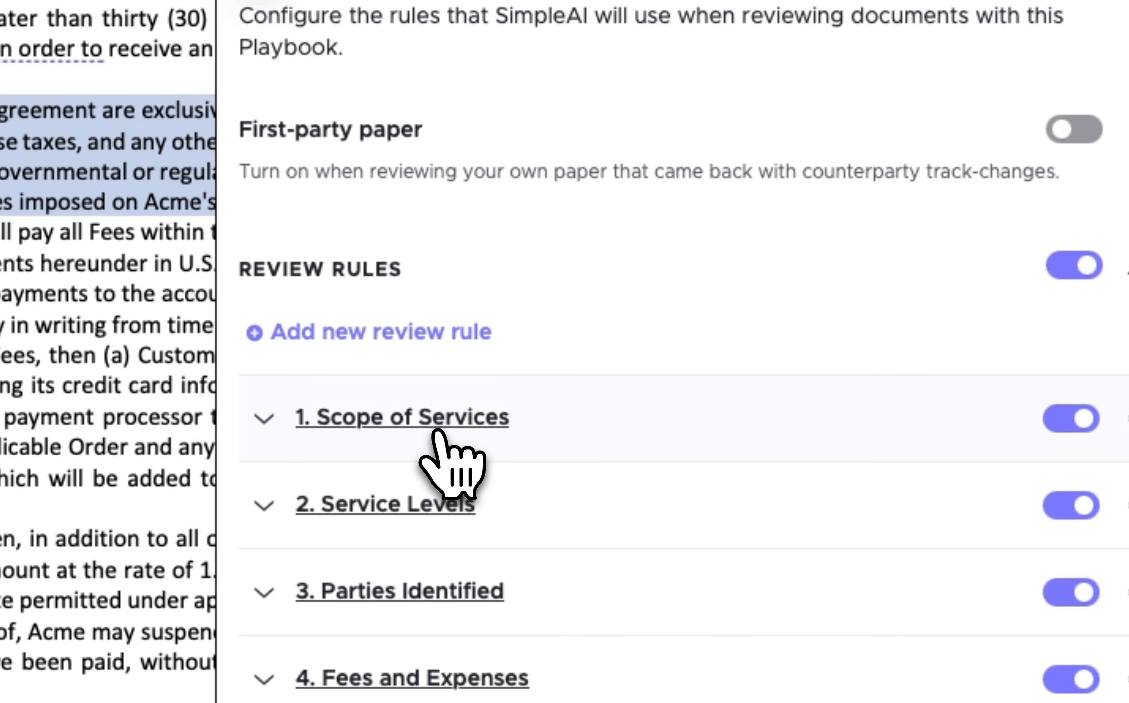
{"action": "left_click", "coordinate": [439, 418]}
{"action": "scroll", "coordinate": [516, 459], "scroll_direction": "down", "scroll_amount": 3}
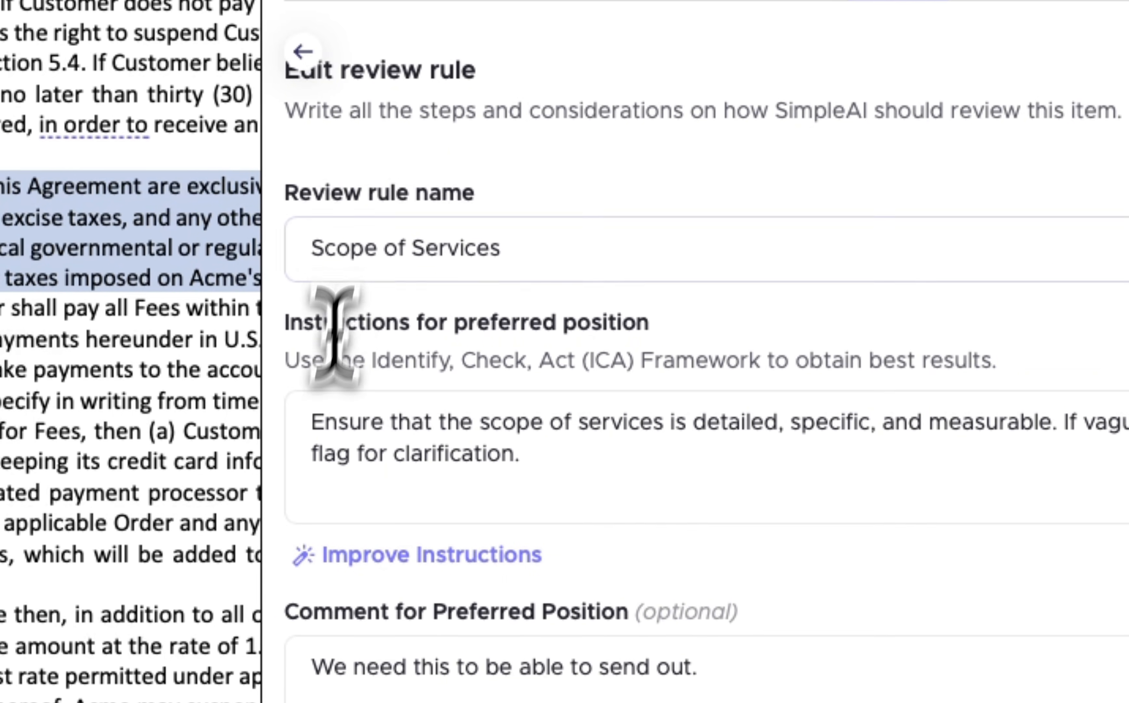
- Examine the Scope of Services rule's name and its instructions for the preferred position
{"action": "left_click", "coordinate": [322, 244]}
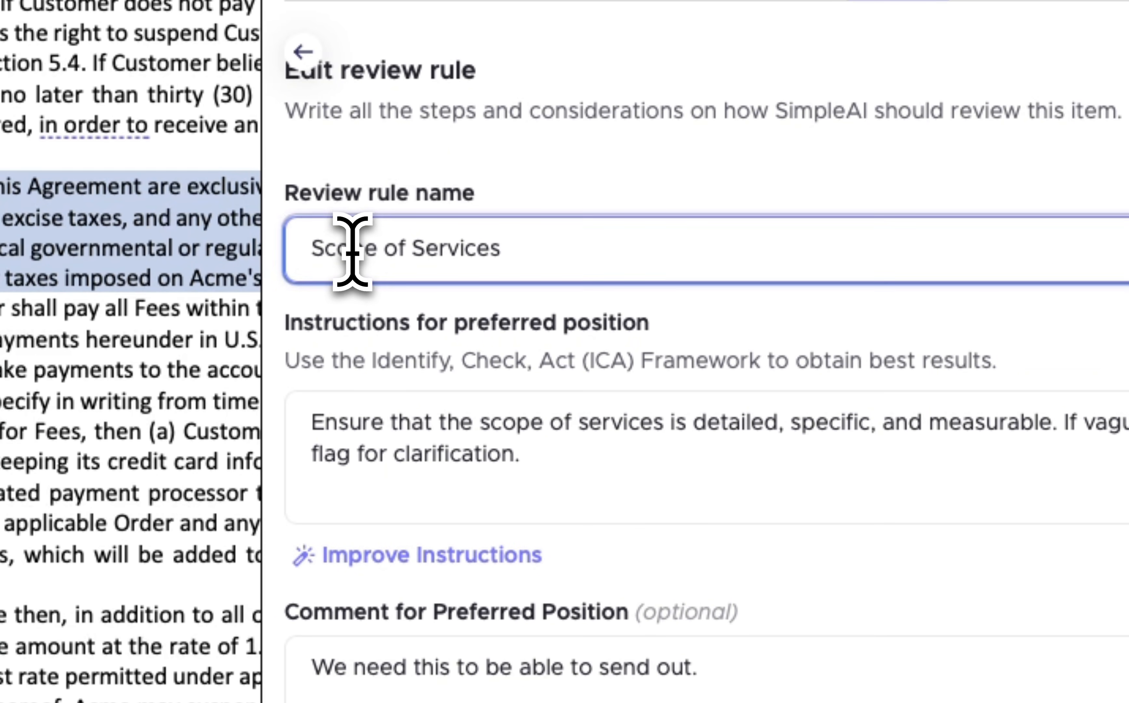
{"action": "left_click_drag", "start_coordinate": [311, 421], "coordinate": [886, 442]}
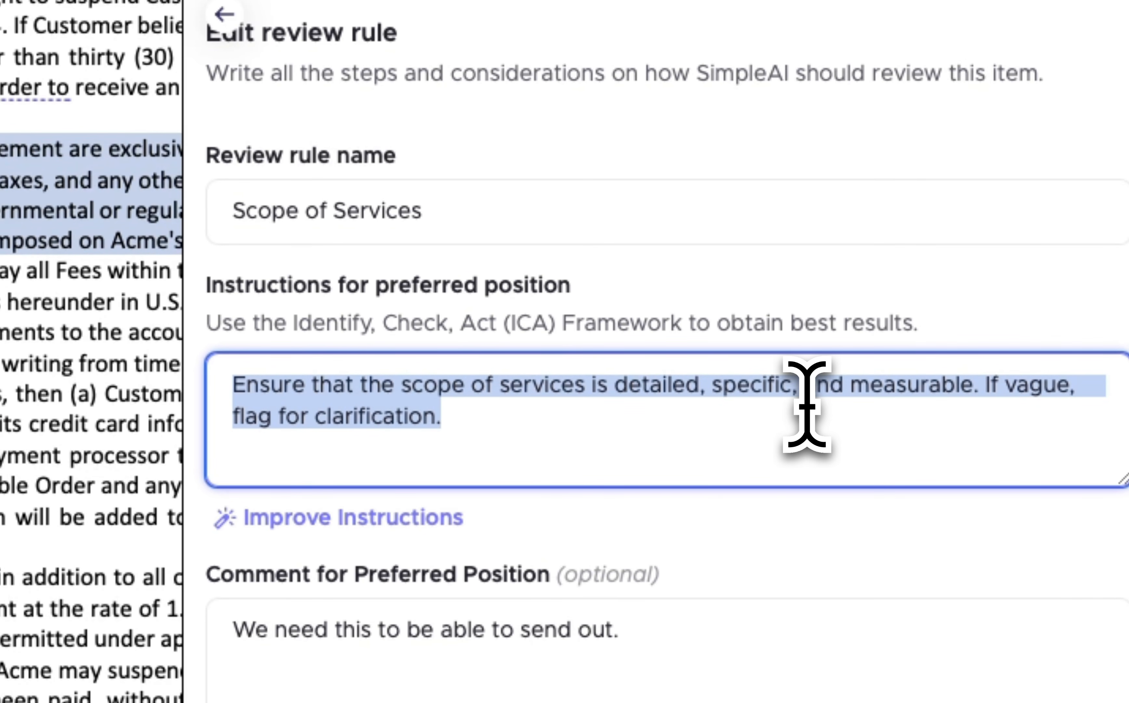
{"action": "left_click", "coordinate": [400, 425]}
{"action": "left_click", "coordinate": [462, 433]}
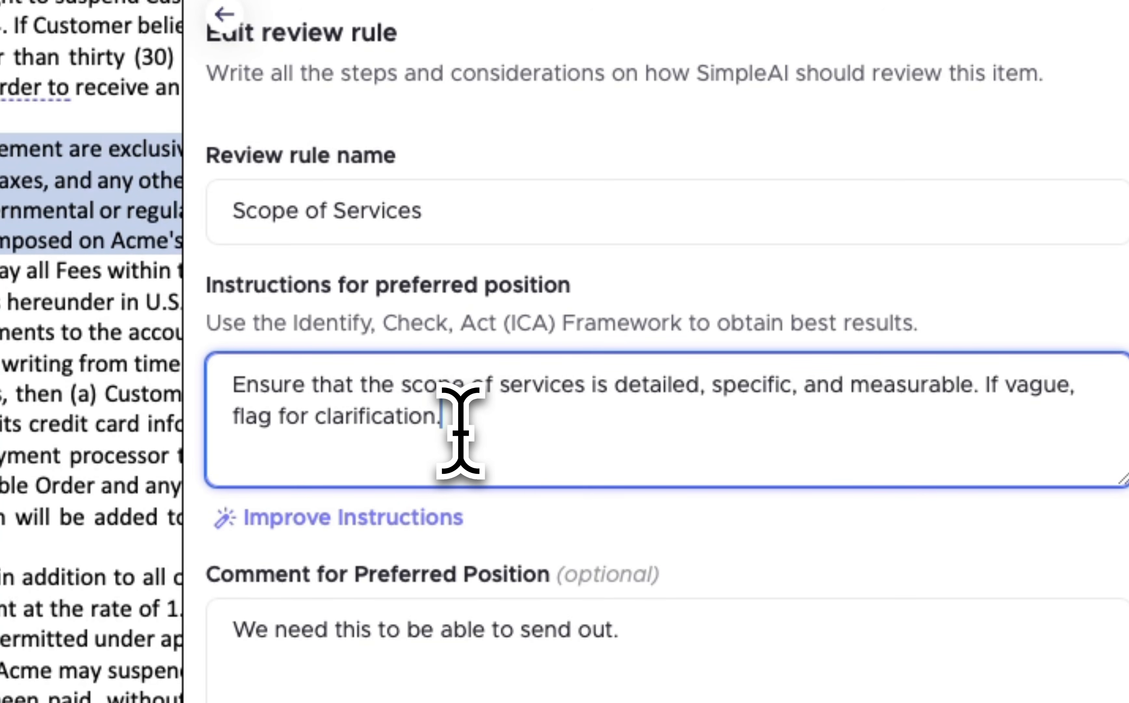
- Examine the rule's comment for the preferred position and show its response type choices, keeping Red Flag
{"action": "scroll", "coordinate": [479, 453], "scroll_direction": "down", "scroll_amount": 5}
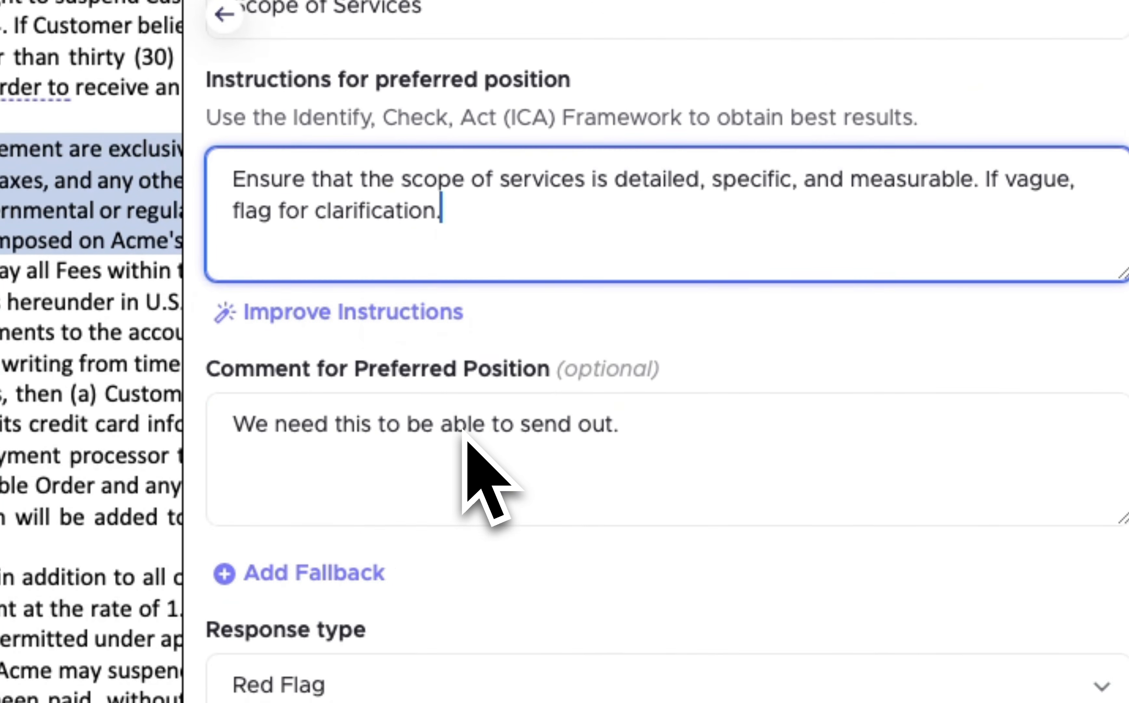
{"action": "triple_click", "coordinate": [366, 322]}
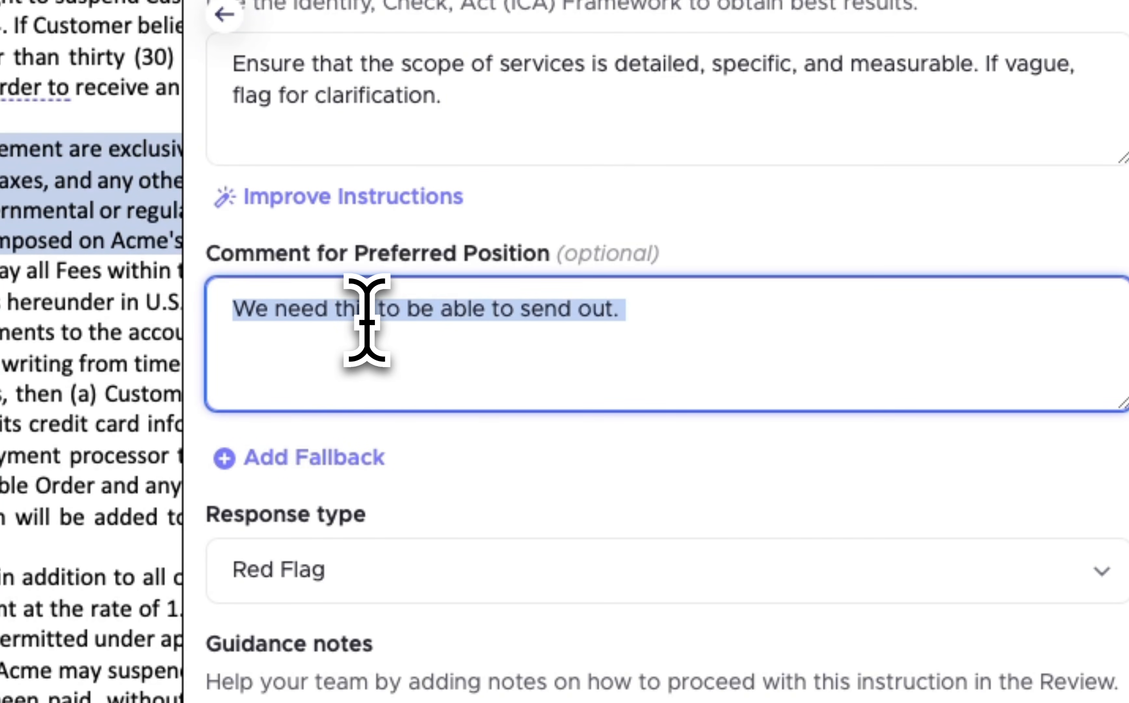
{"action": "scroll", "coordinate": [402, 329], "scroll_direction": "down", "scroll_amount": 3}
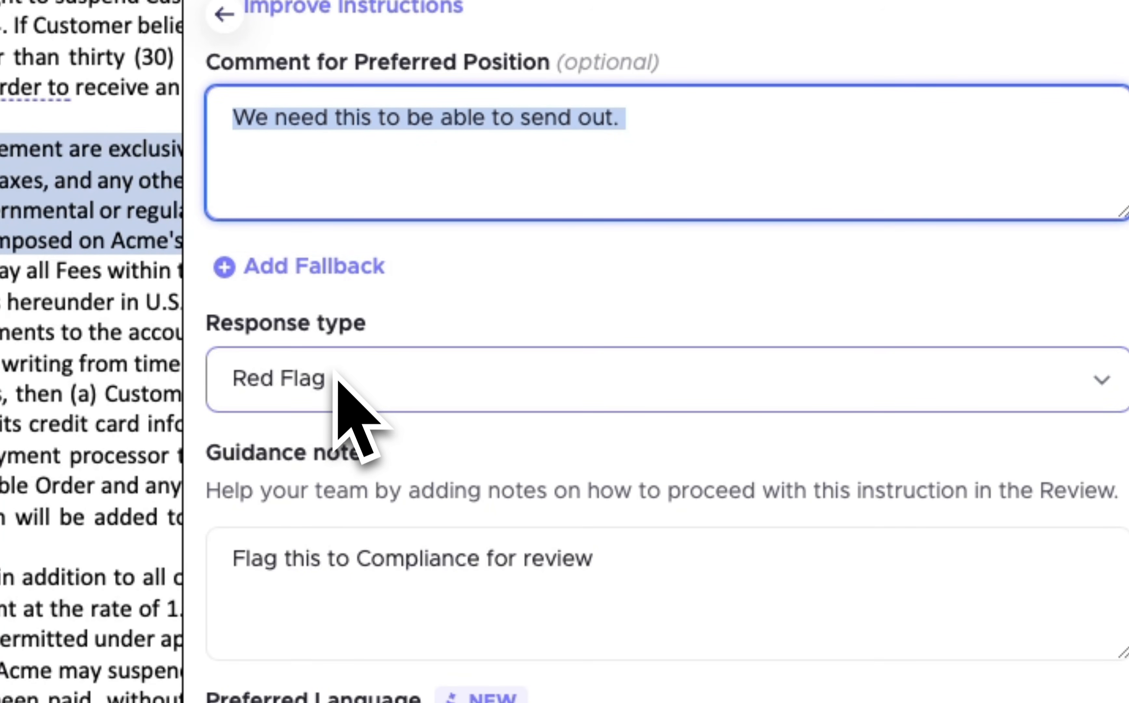
{"action": "left_click", "coordinate": [336, 380]}
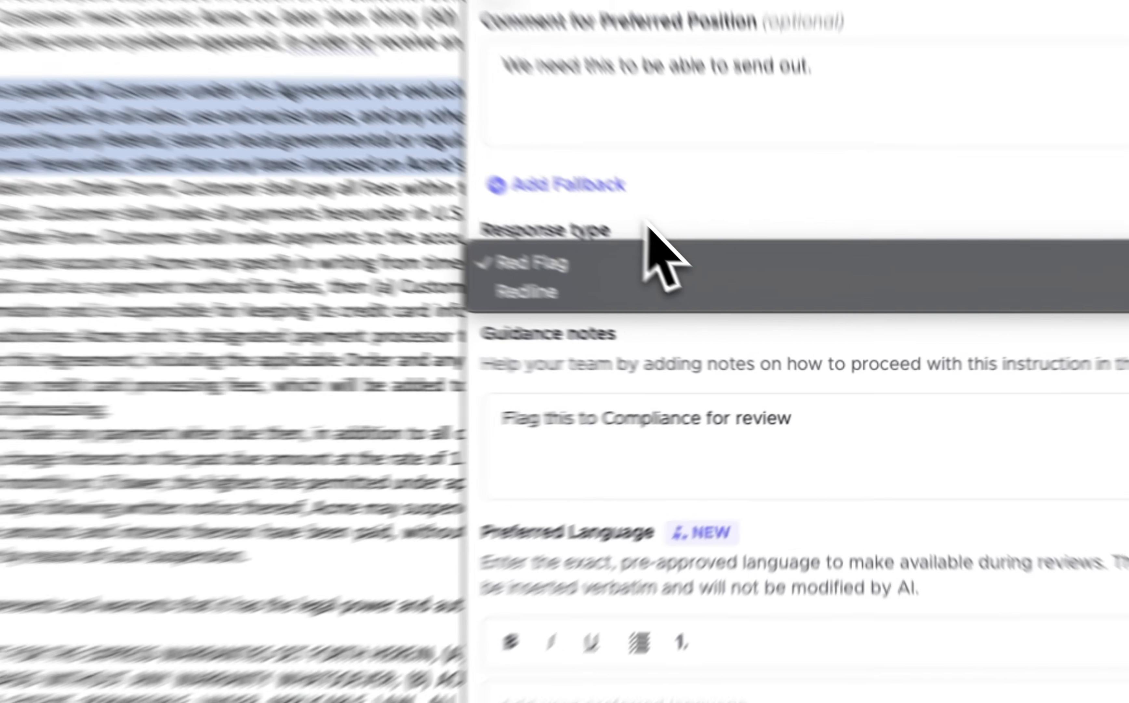
{"action": "left_click", "coordinate": [726, 284]}
- Examine the rule's guidance notes and its Preferred Language section for pre-approved wording
{"action": "triple_click", "coordinate": [537, 425]}
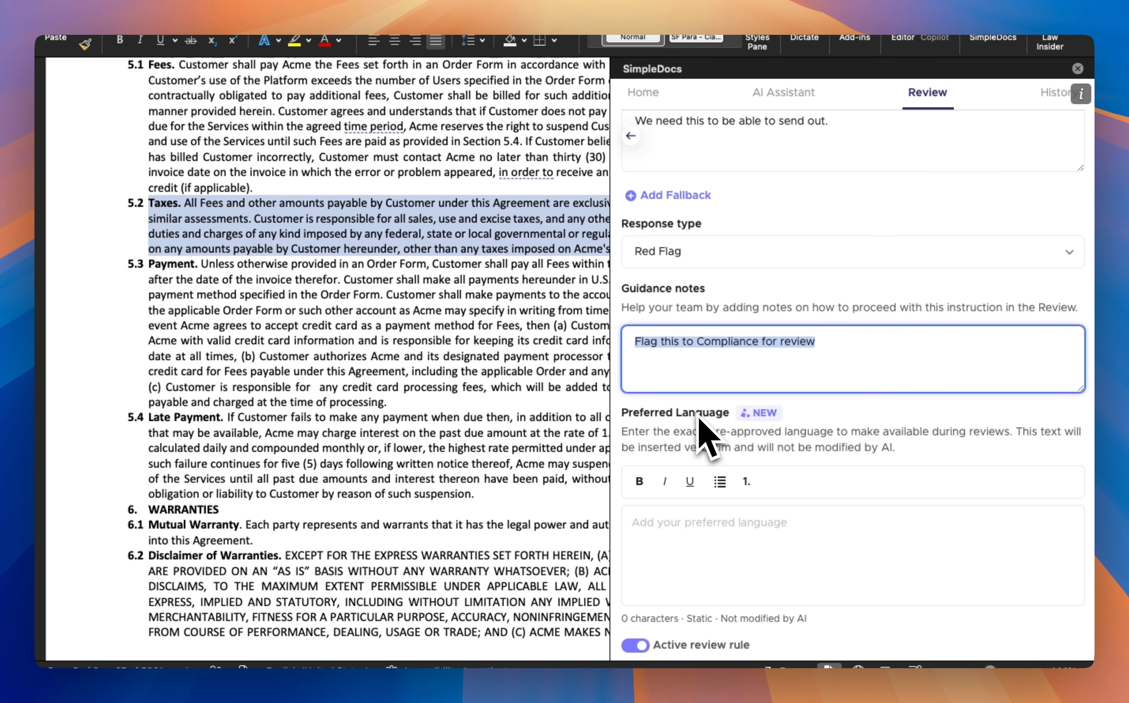
{"action": "scroll", "coordinate": [699, 421], "scroll_direction": "down", "scroll_amount": 3}
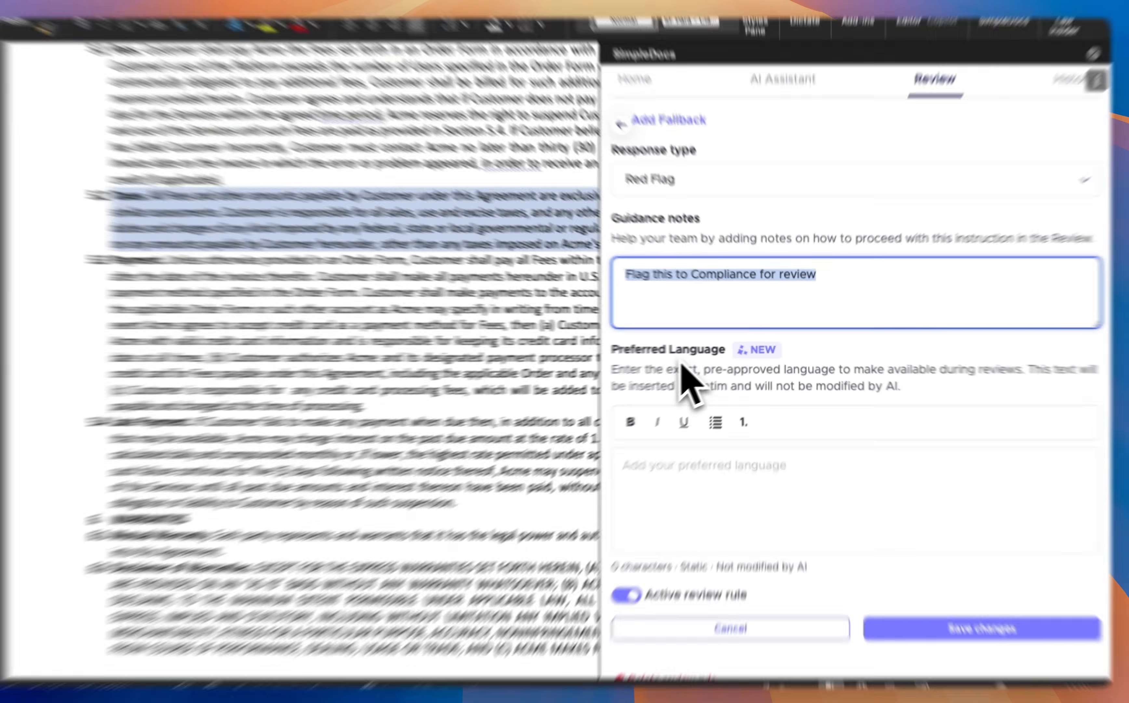
{"action": "double_click", "coordinate": [682, 346]}
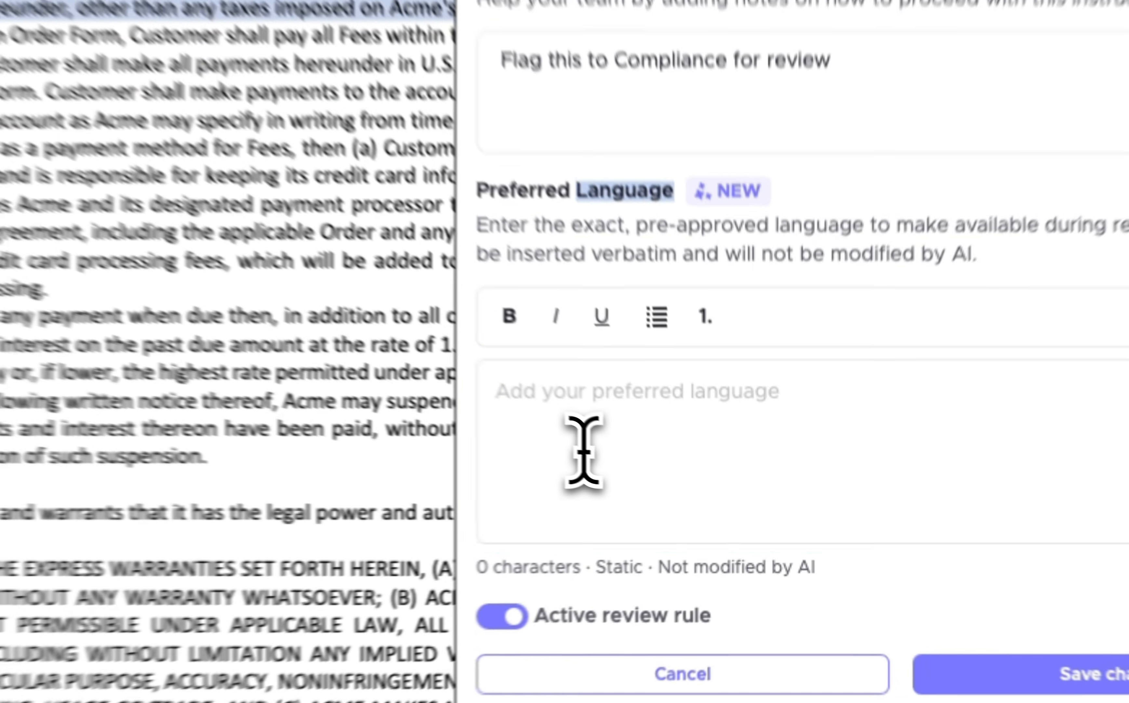
{"action": "left_click", "coordinate": [678, 489]}
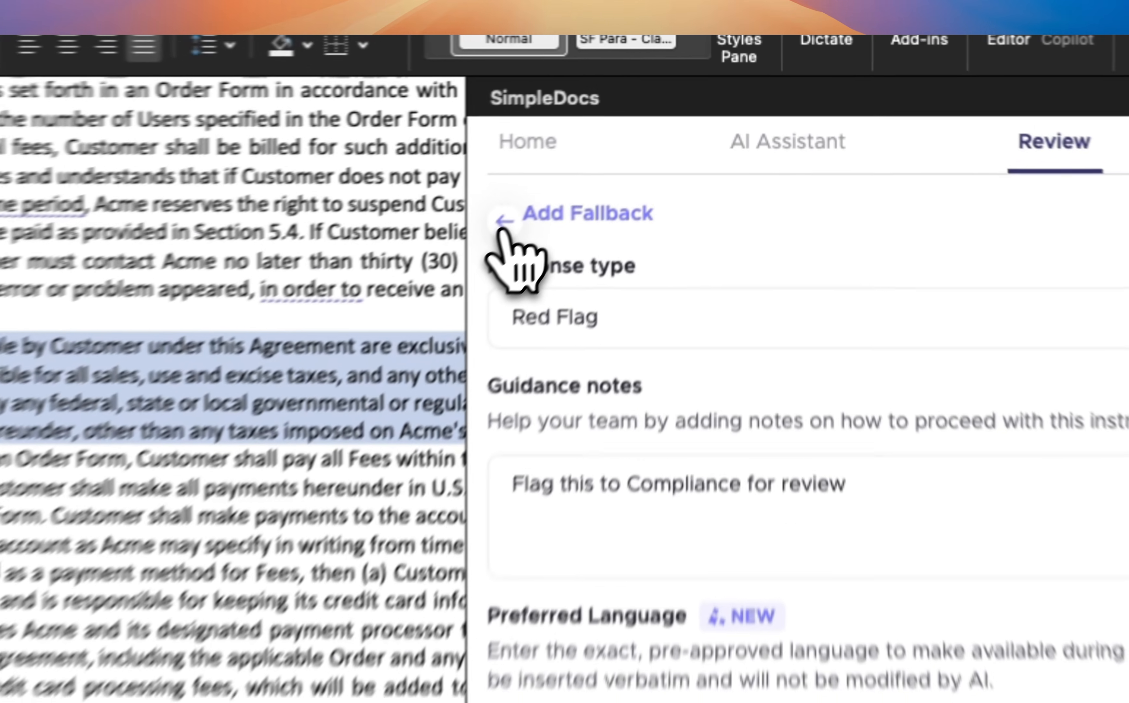
- Leave the MSA (Buy-side) playbook without saving changes and show the options for creating a new playbook
{"action": "left_click", "coordinate": [630, 136]}
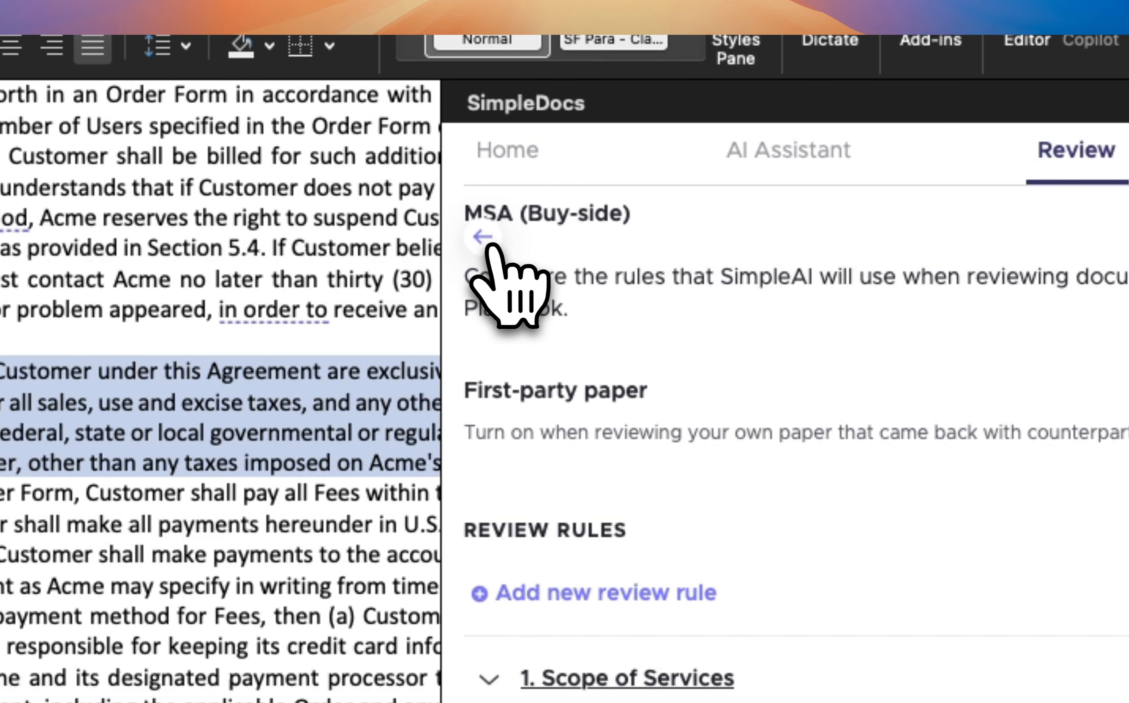
{"action": "left_click", "coordinate": [485, 239]}
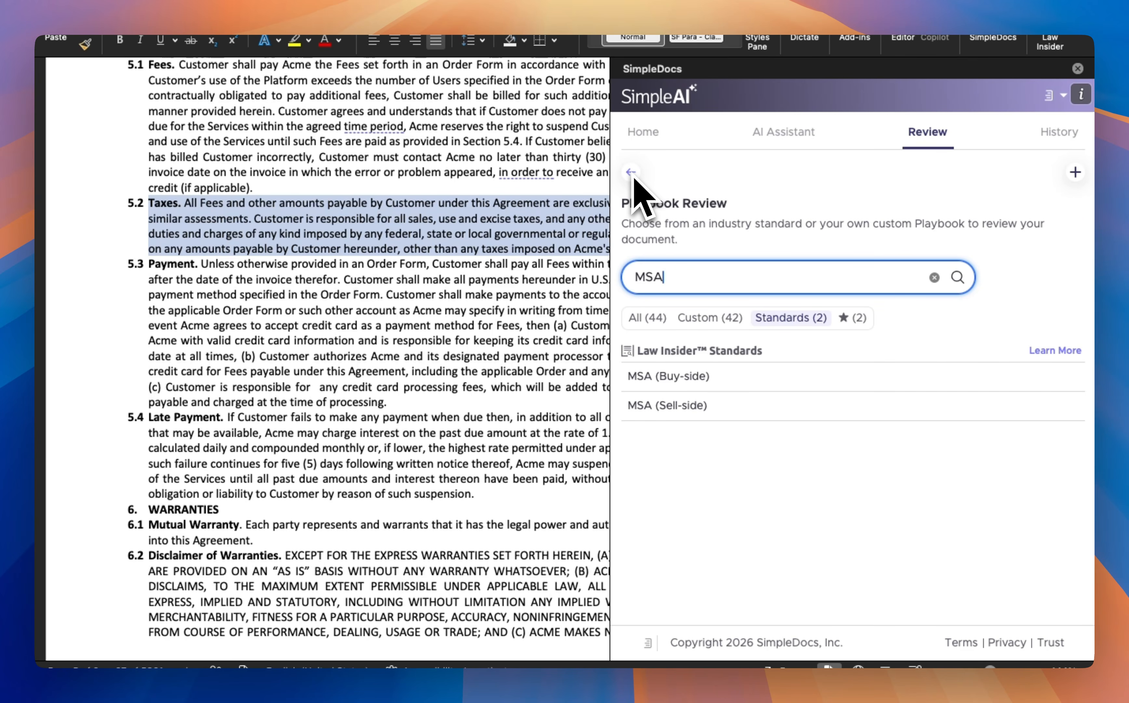
{"action": "left_click", "coordinate": [1075, 172]}
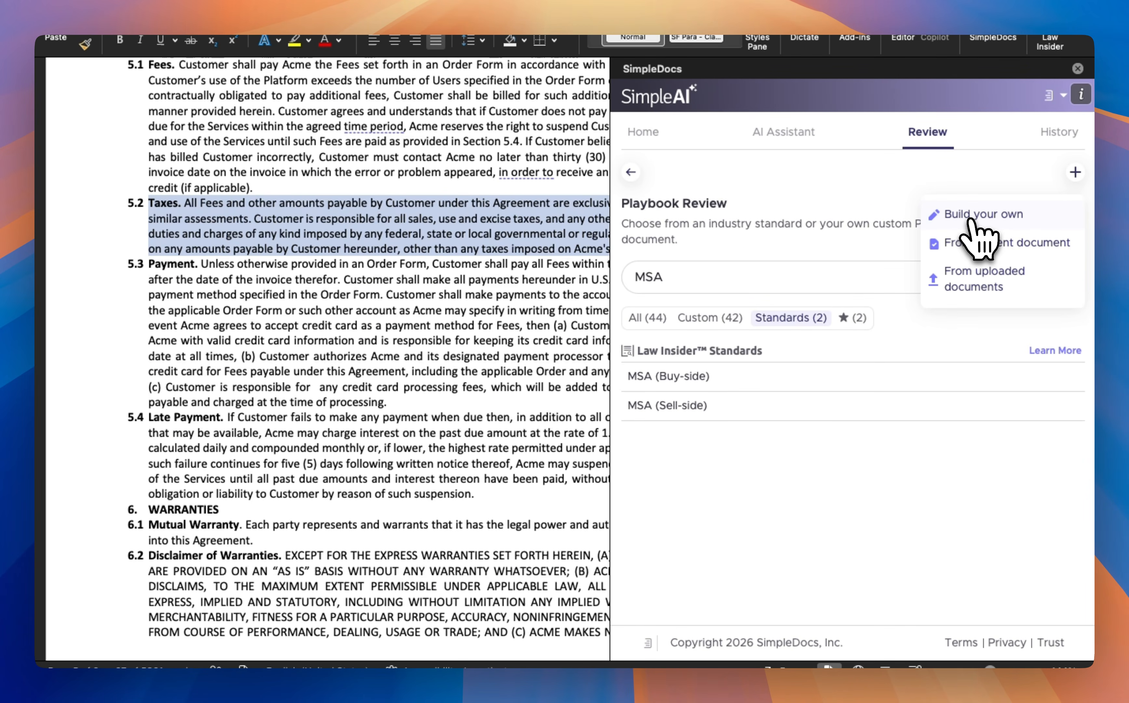
- Look back over the agreement's earlier sections and return to SimpleAI's Home page
{"action": "scroll", "coordinate": [427, 297], "scroll_direction": "up", "scroll_amount": 5}
{"action": "scroll", "coordinate": [432, 298], "scroll_direction": "up", "scroll_amount": 5}
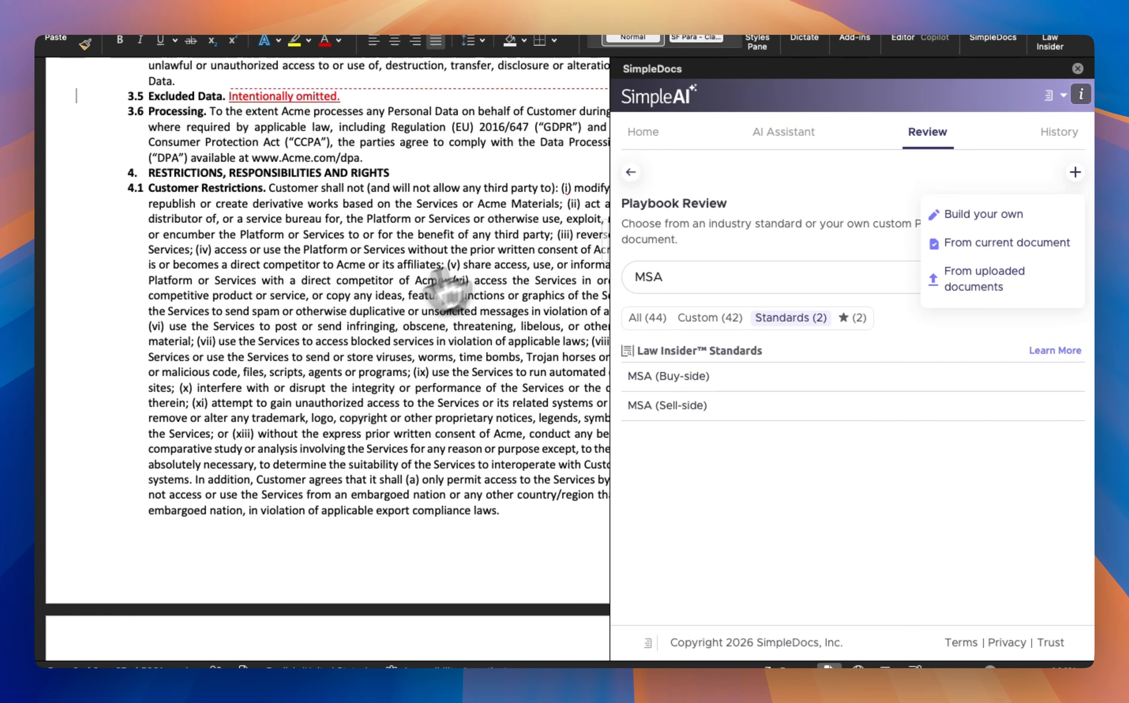
{"action": "scroll", "coordinate": [464, 298], "scroll_direction": "up", "scroll_amount": 6}
{"action": "scroll", "coordinate": [394, 298], "scroll_direction": "up", "scroll_amount": 2}
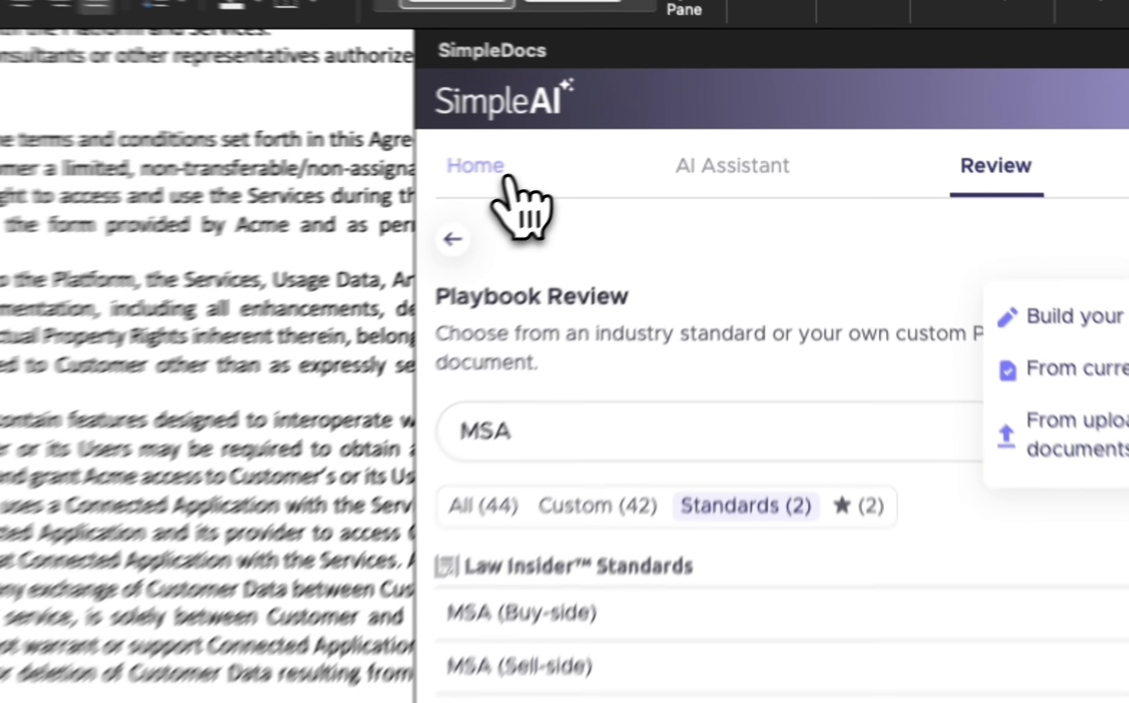
{"action": "left_click", "coordinate": [655, 134]}
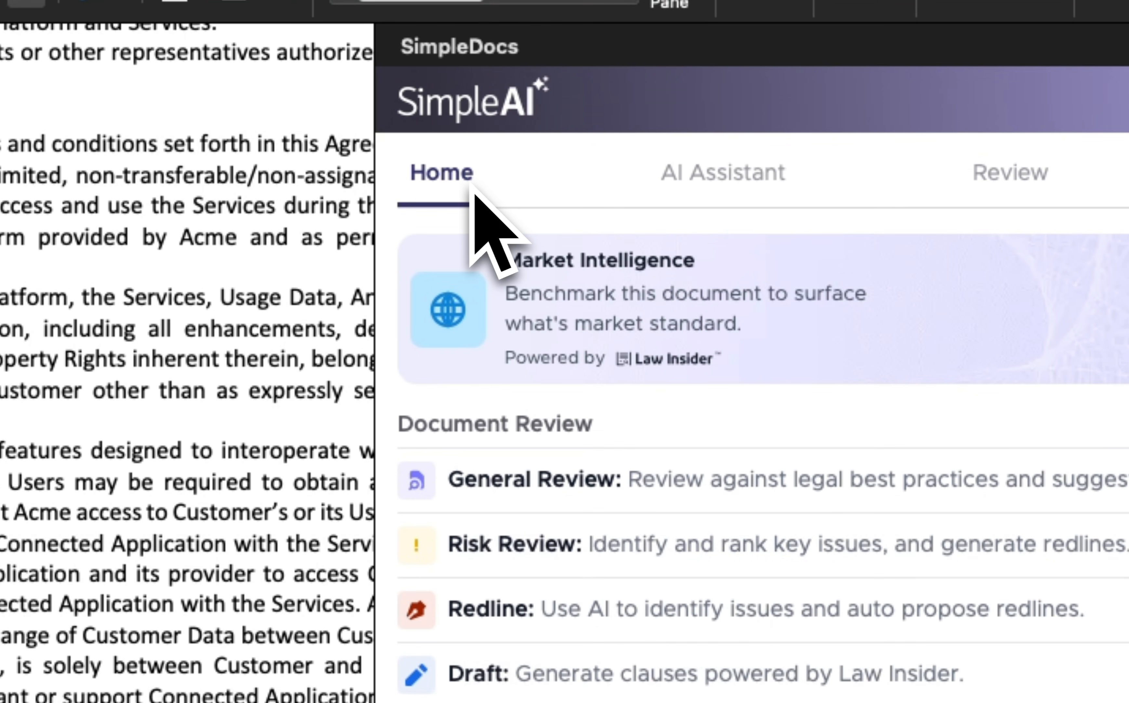